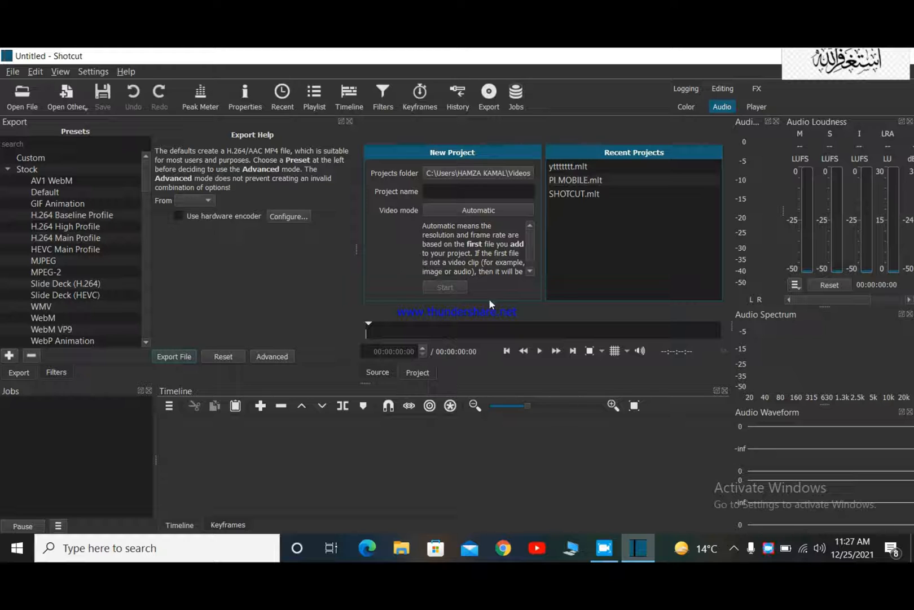
left_click(25, 97)
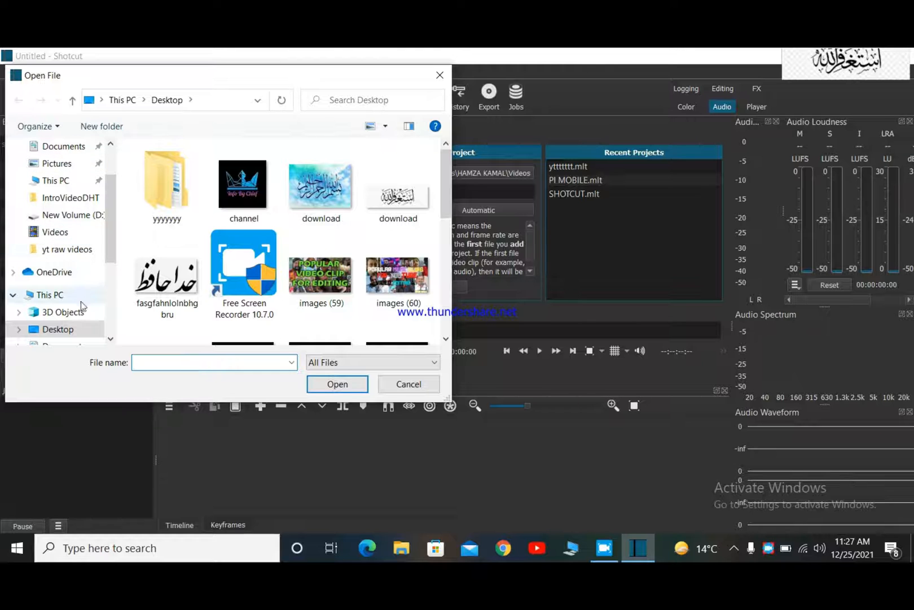
left_click(62, 236)
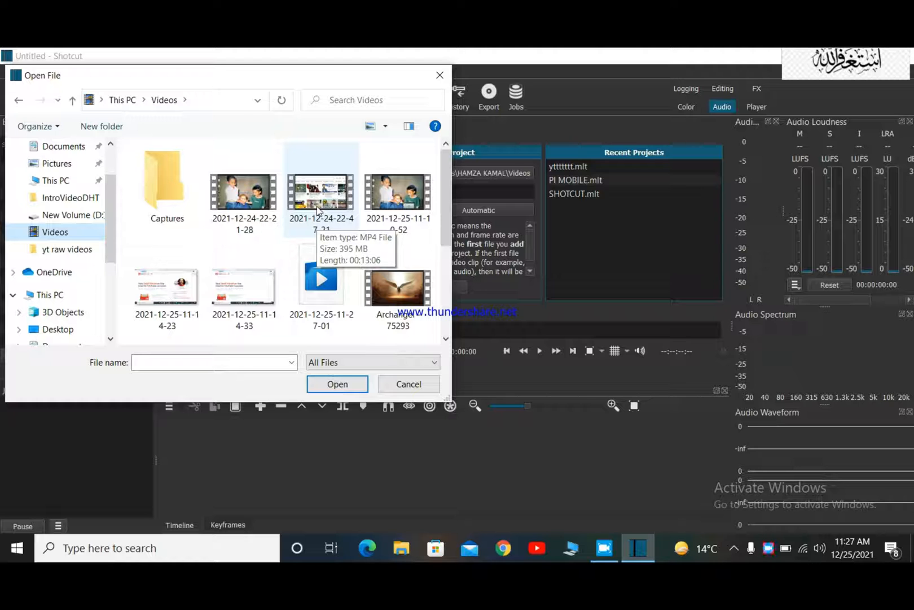
scroll(378, 259, "down", 3)
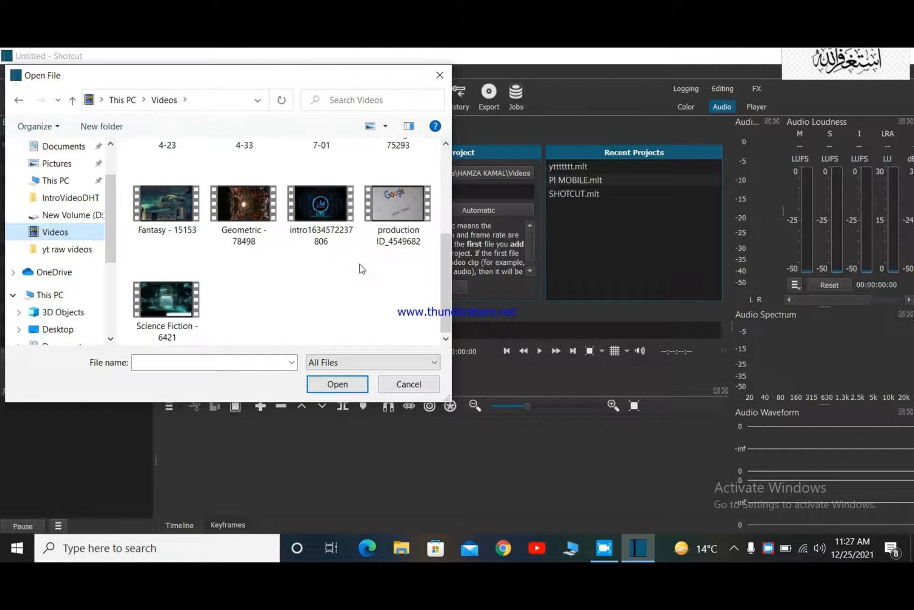
scroll(221, 279, "up", 3)
scroll(226, 280, "down", 2)
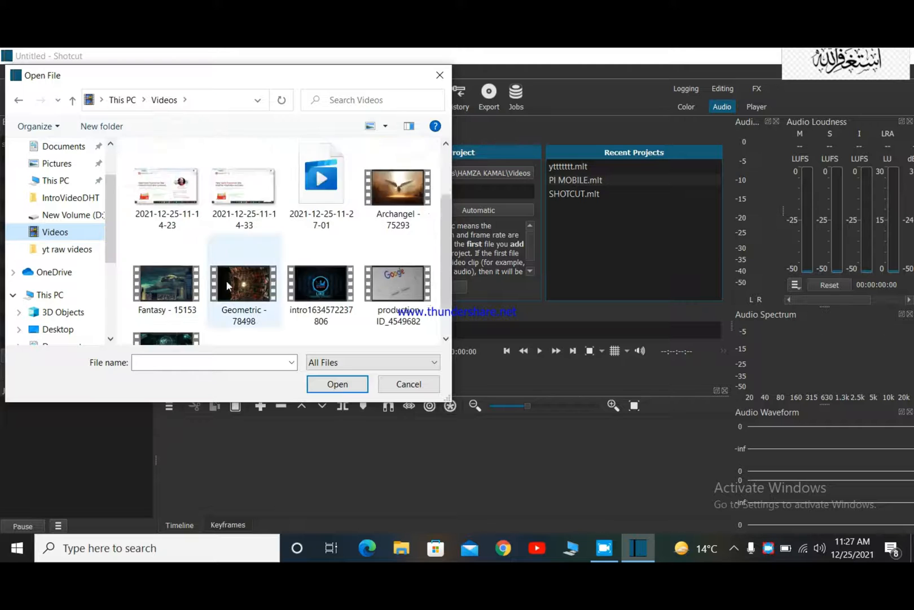
scroll(227, 280, "up", 2)
left_click(247, 219)
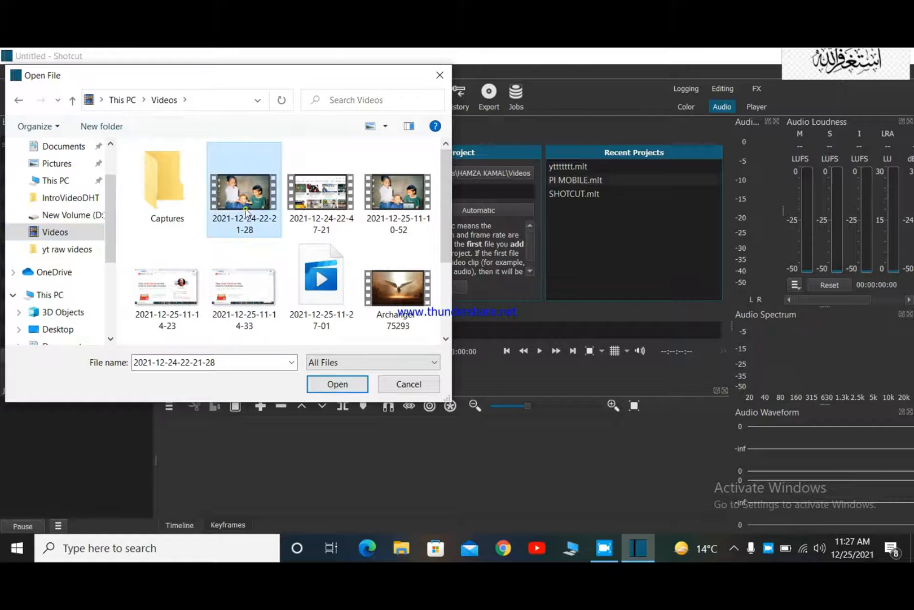
left_click(310, 210)
left_click(259, 217)
left_click(337, 384)
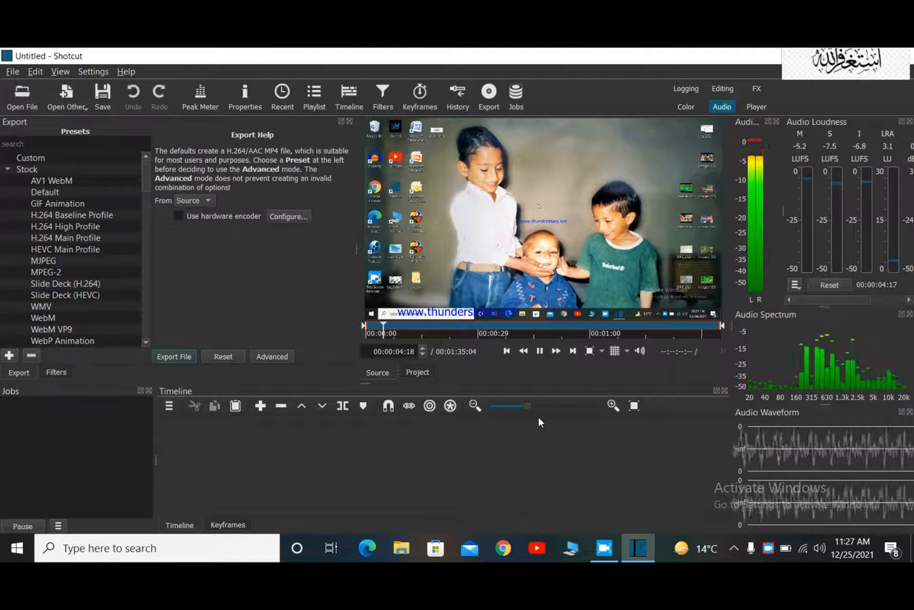
key("space")
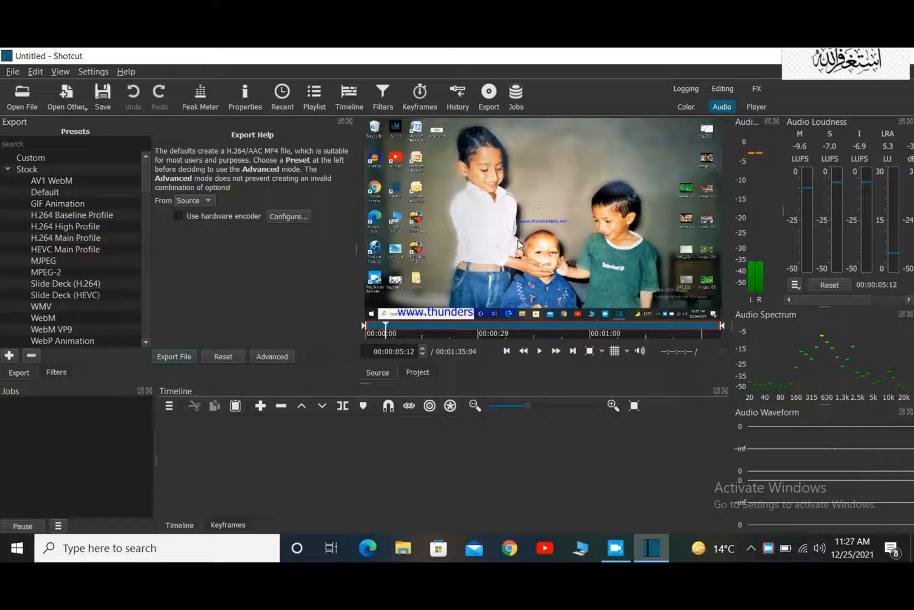
Add the opened video to the start of a new V1 timeline track and widen the preview area.
left_click_drag(519, 254, 206, 435)
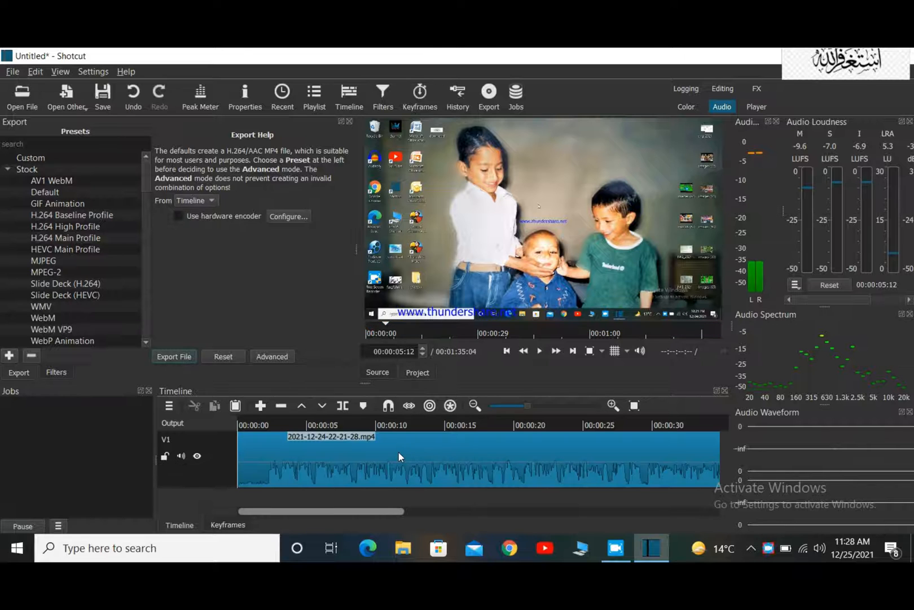
scroll(398, 452, "down", 1)
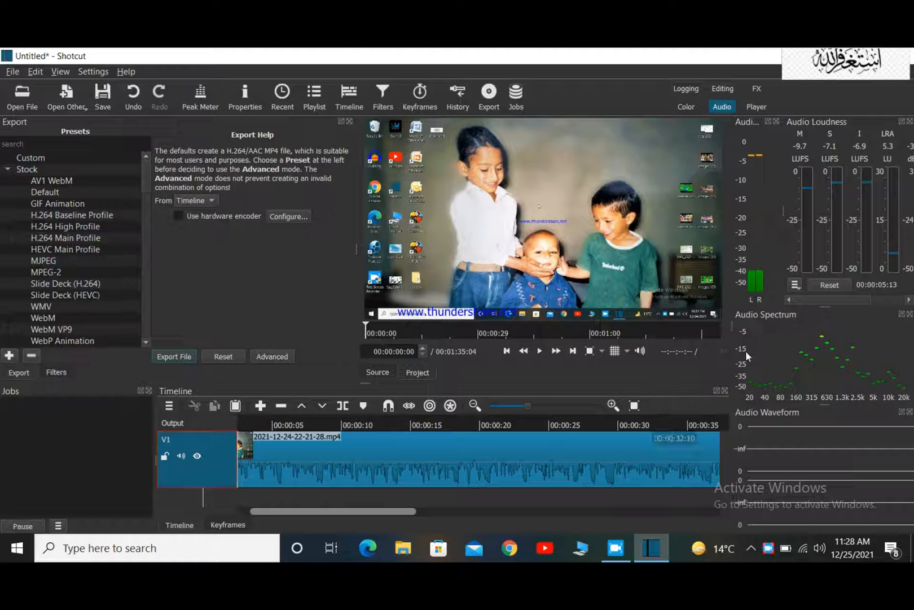
left_click_drag(732, 322, 814, 322)
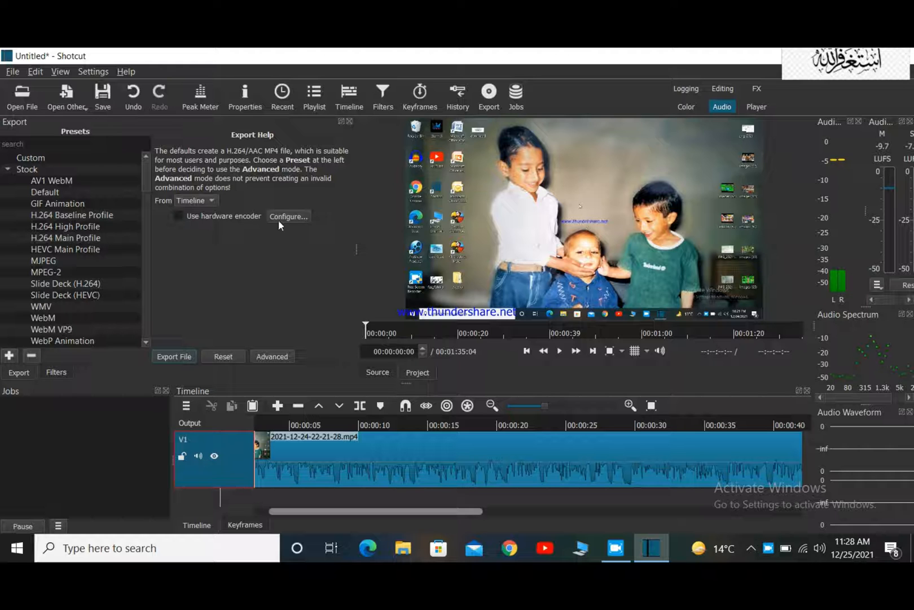
left_click(19, 102)
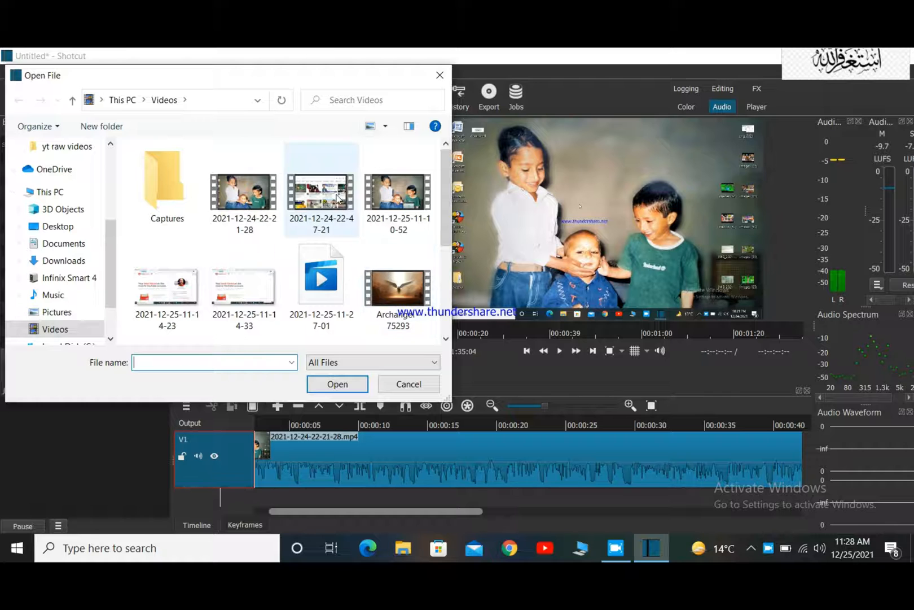
left_click(331, 191)
left_click(334, 384)
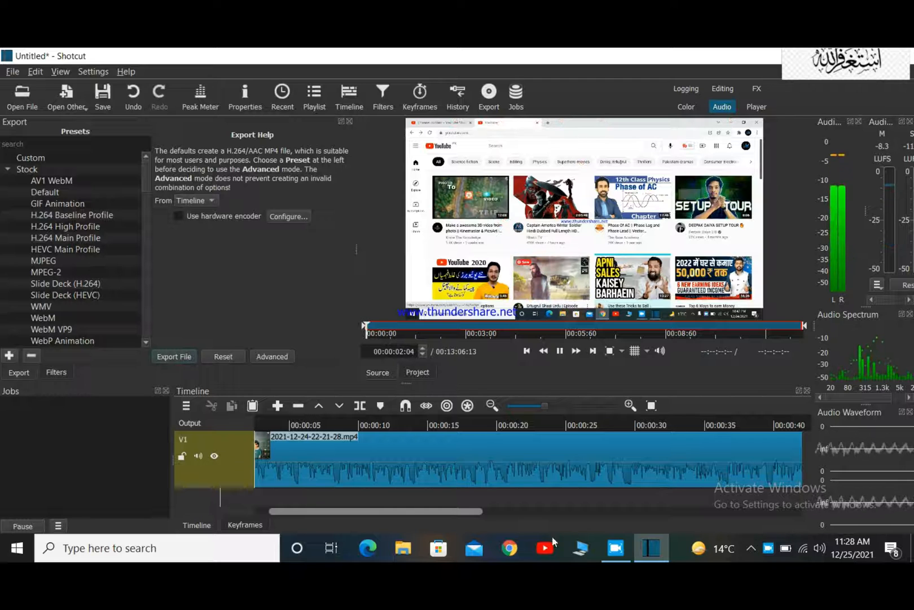
left_click_drag(463, 512, 903, 508)
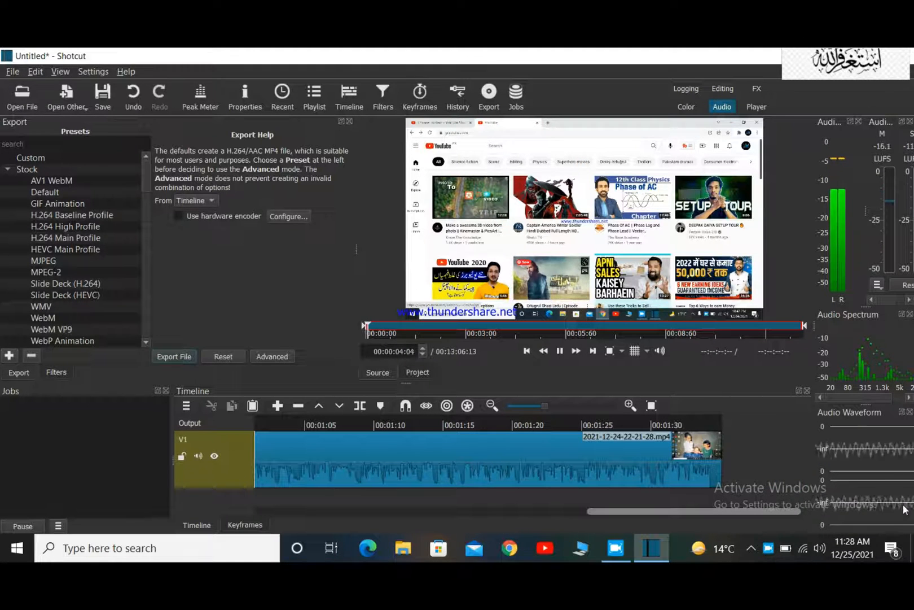
left_click_drag(592, 234, 725, 430)
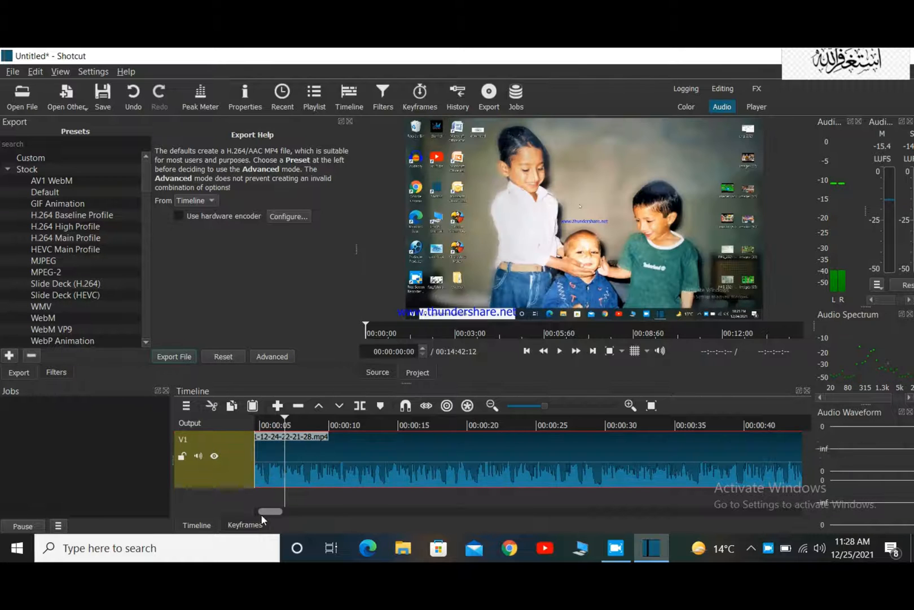
Move the second clip on track V1 against the end of the first clip to close the gap.
left_click_drag(273, 512, 314, 528)
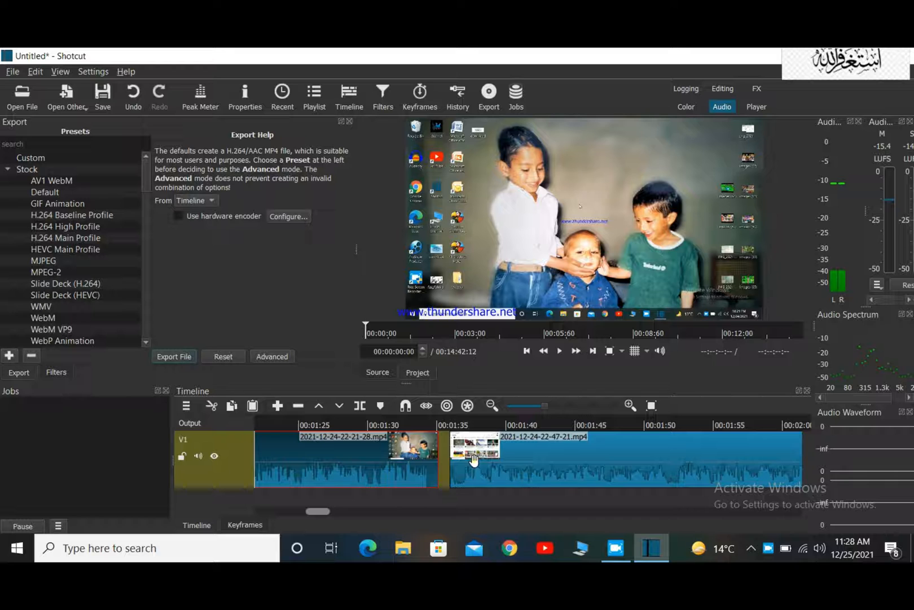
left_click_drag(473, 460, 443, 468)
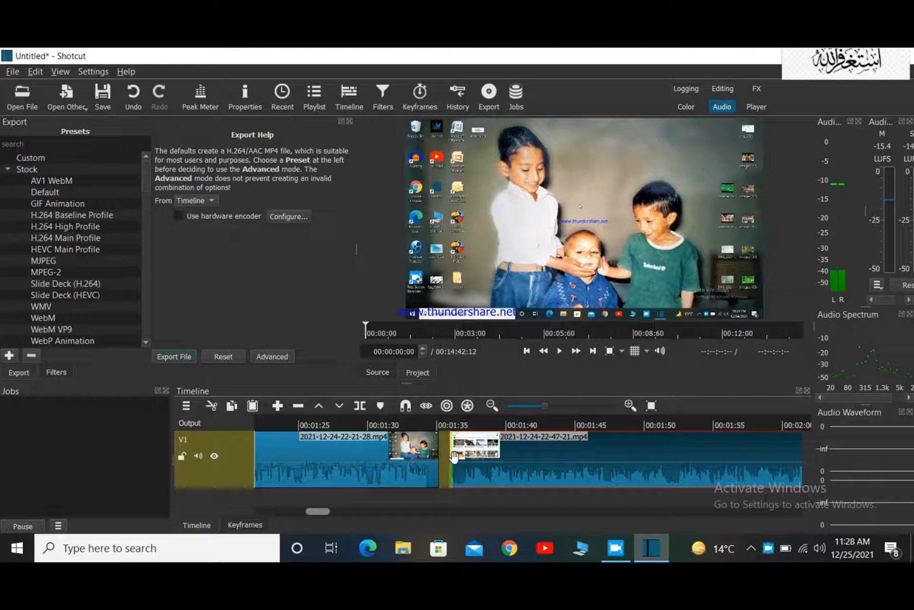
mouse_move(462, 465)
left_mouse_down()
mouse_move(419, 463)
mouse_move(448, 466)
left_mouse_up()
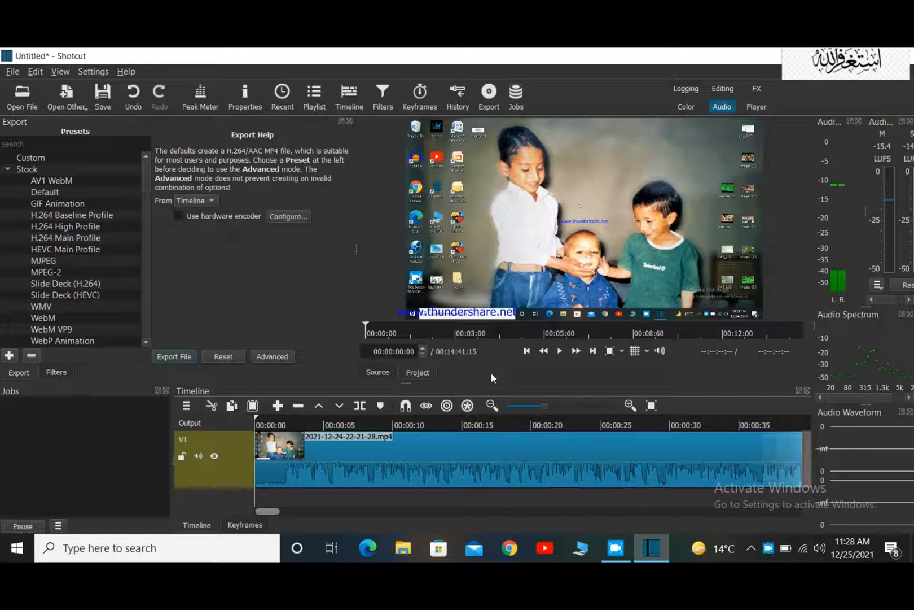
Play the first clip's opening to find where the sound starts, and split the clip at 00:00:01:20.
left_click(560, 351)
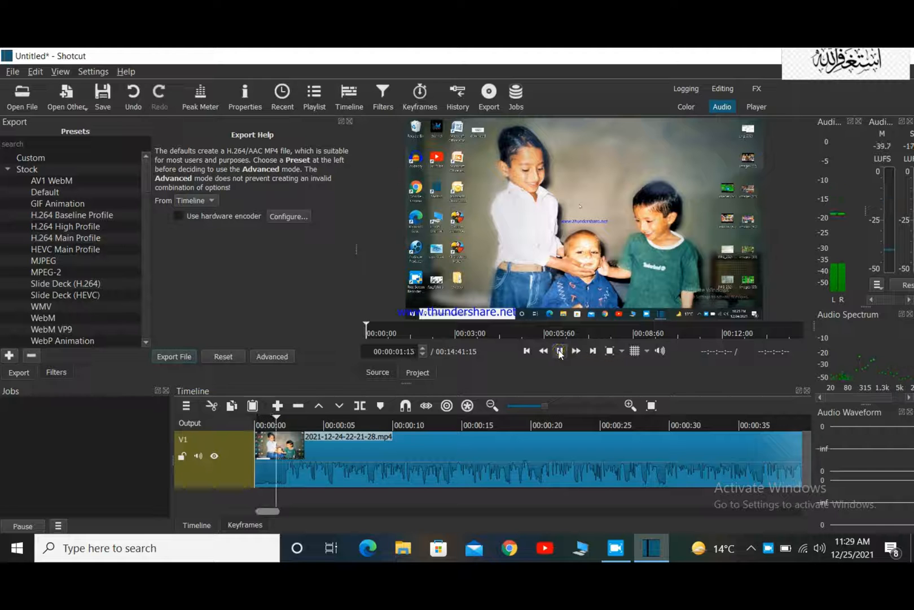
left_click(560, 352)
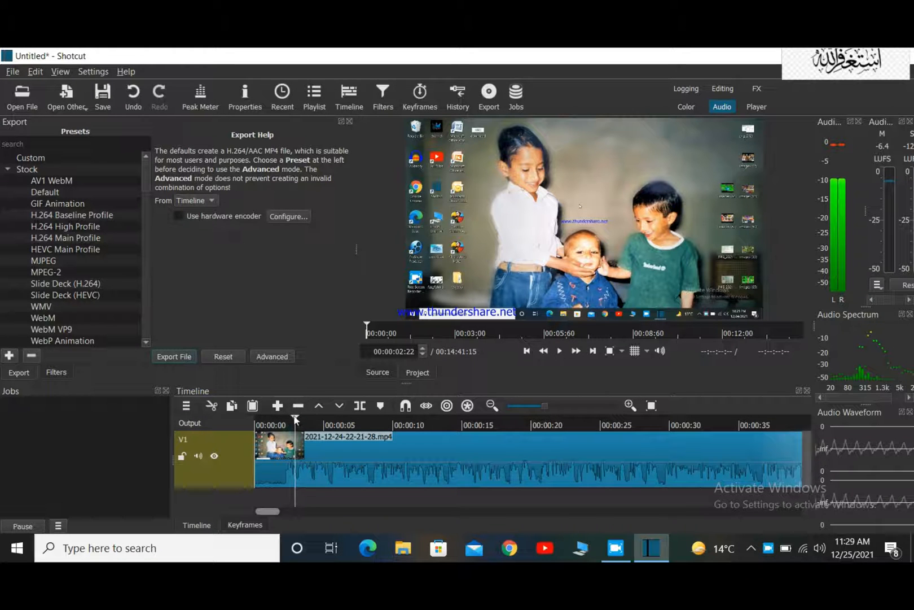
left_click_drag(295, 418, 282, 418)
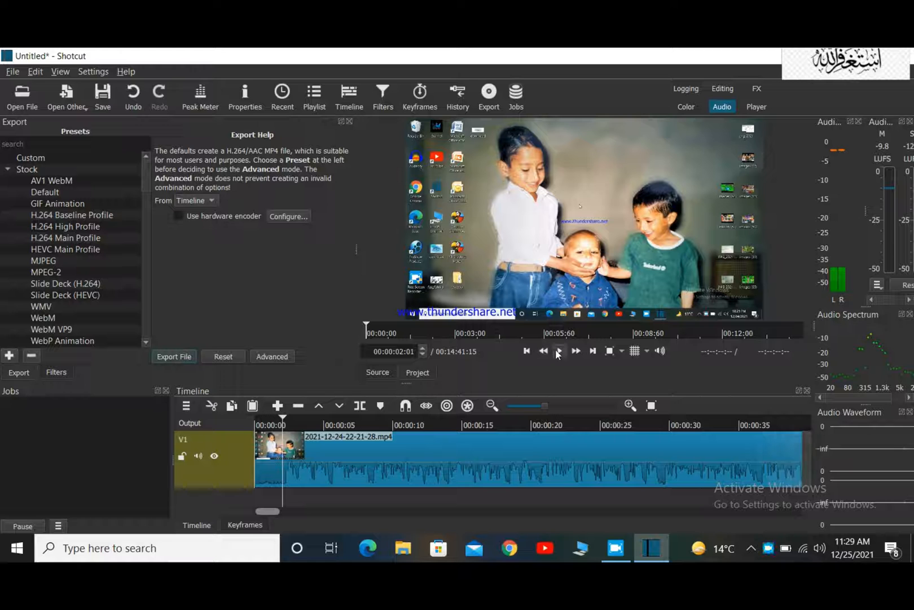
left_click(559, 352)
left_click(559, 352)
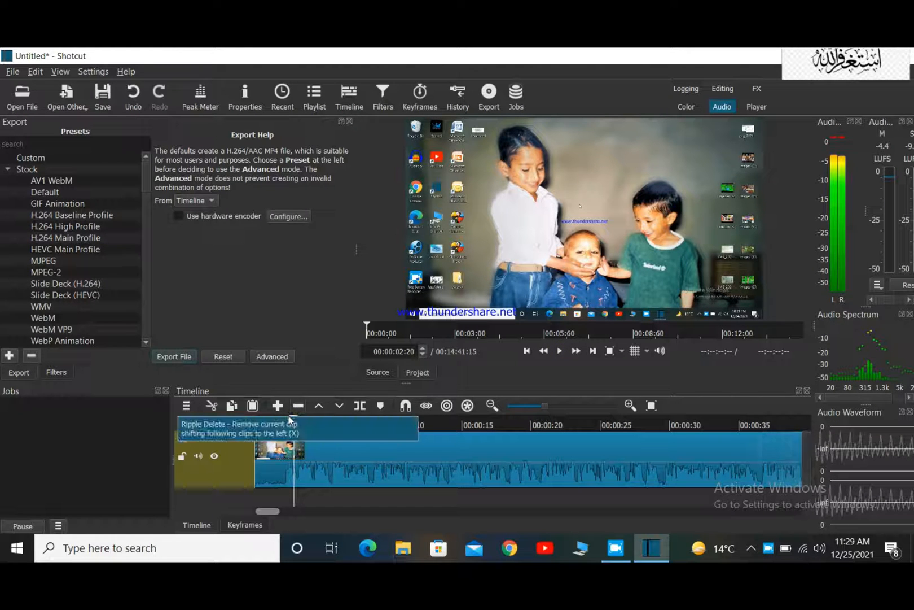
left_click(281, 419)
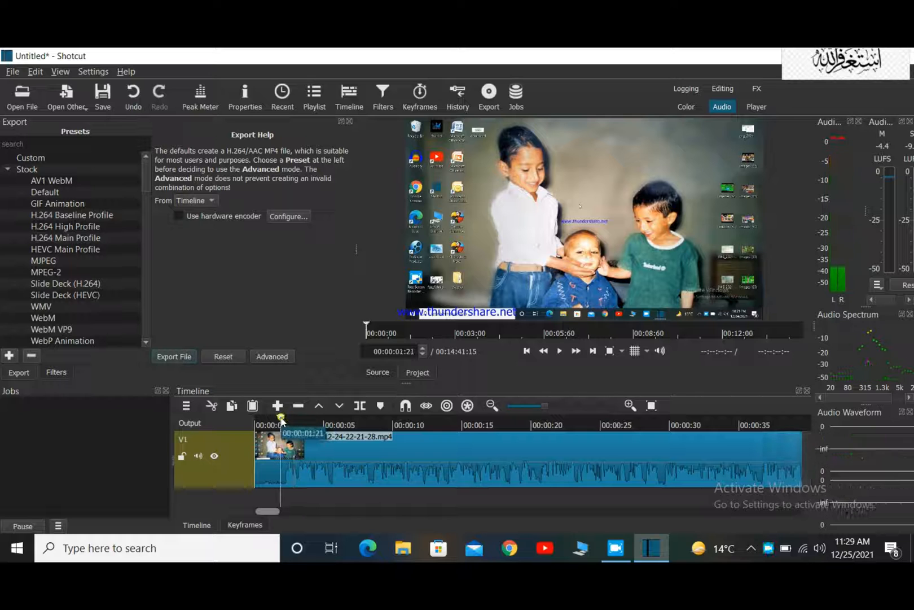
left_click(287, 420)
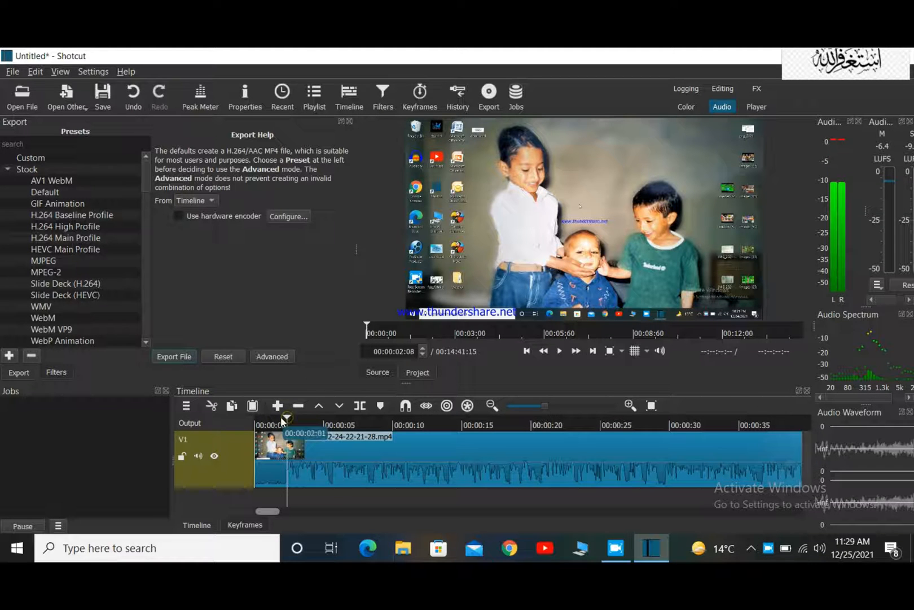
left_click(281, 419)
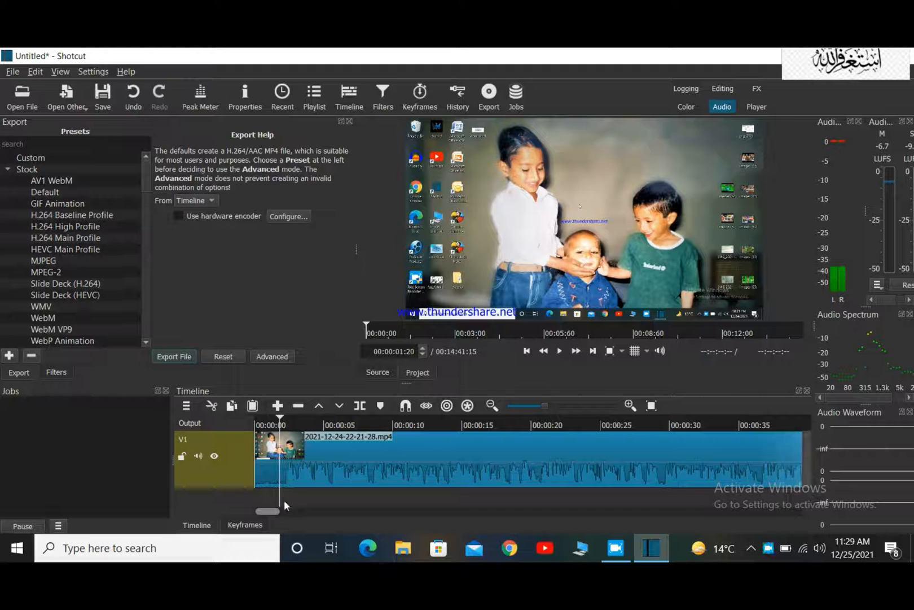
left_click(360, 407)
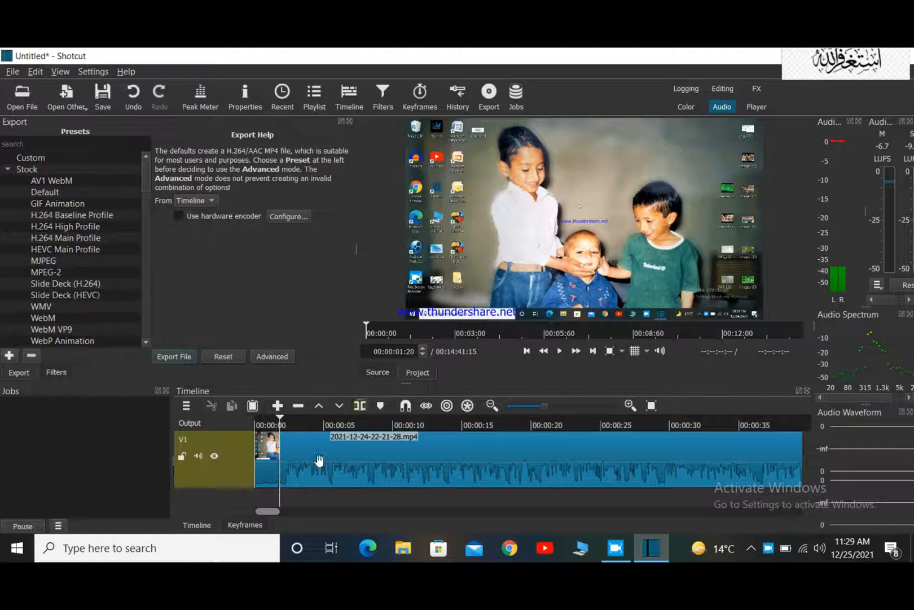
Cut the short opening piece before the split from track V1 and play the timeline from its start.
left_click(268, 481)
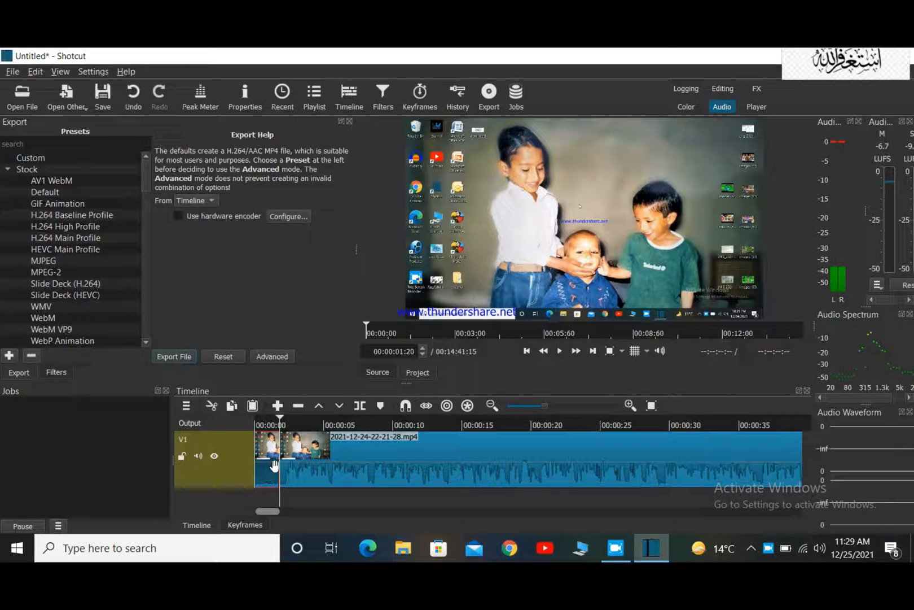
left_click(211, 406)
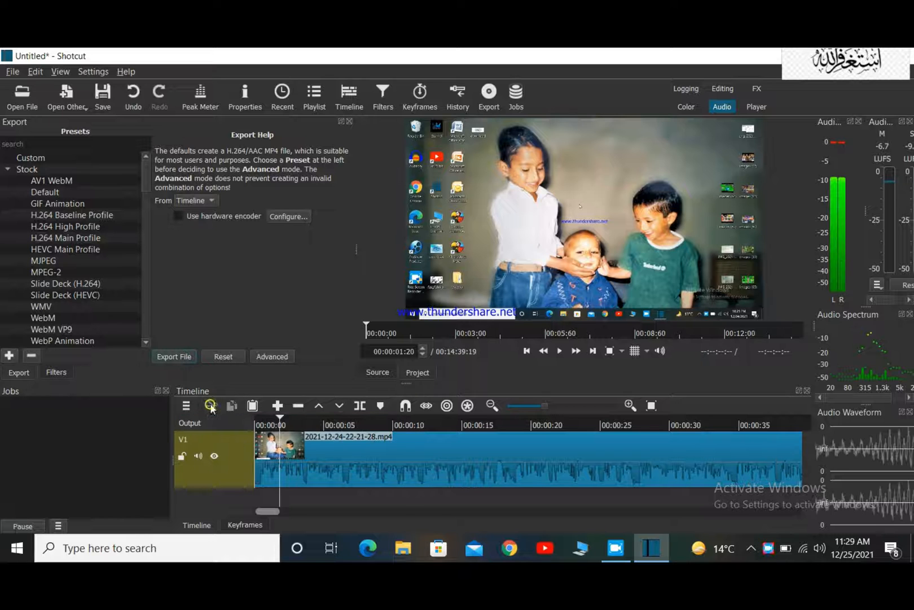
left_click(275, 420)
left_click_drag(275, 421, 245, 422)
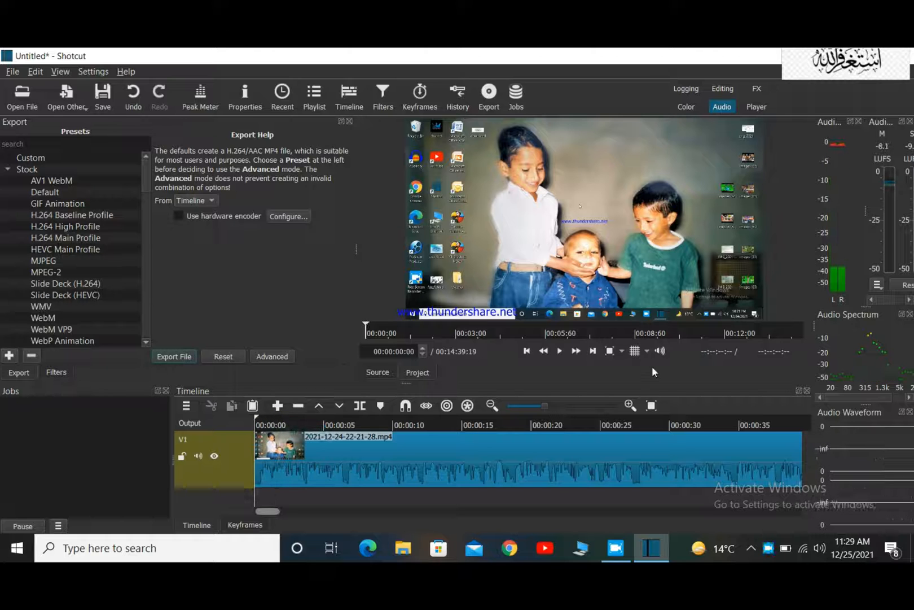
left_click(559, 352)
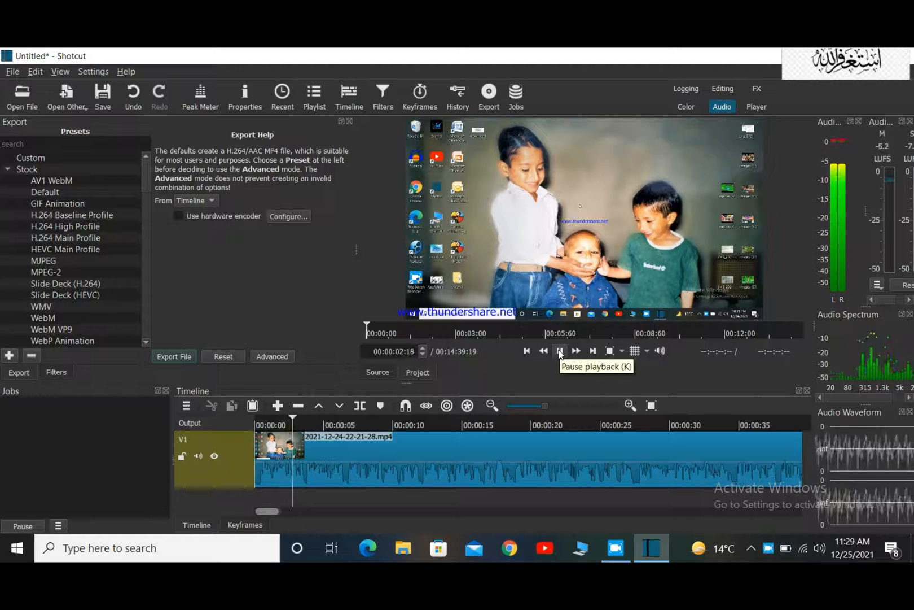
left_click(559, 352)
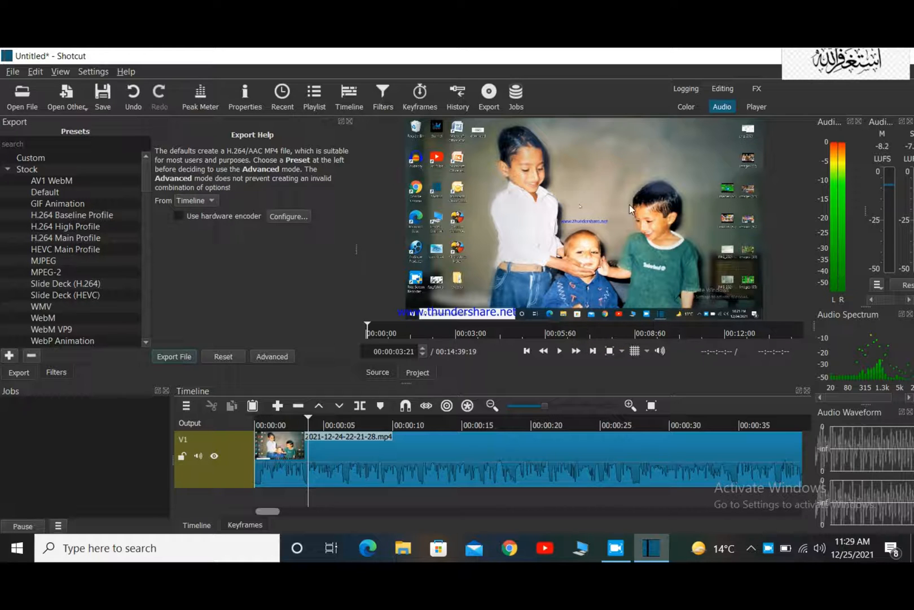
Detach the audio of the first clip on track V1 onto its own audio track.
right_click(359, 466)
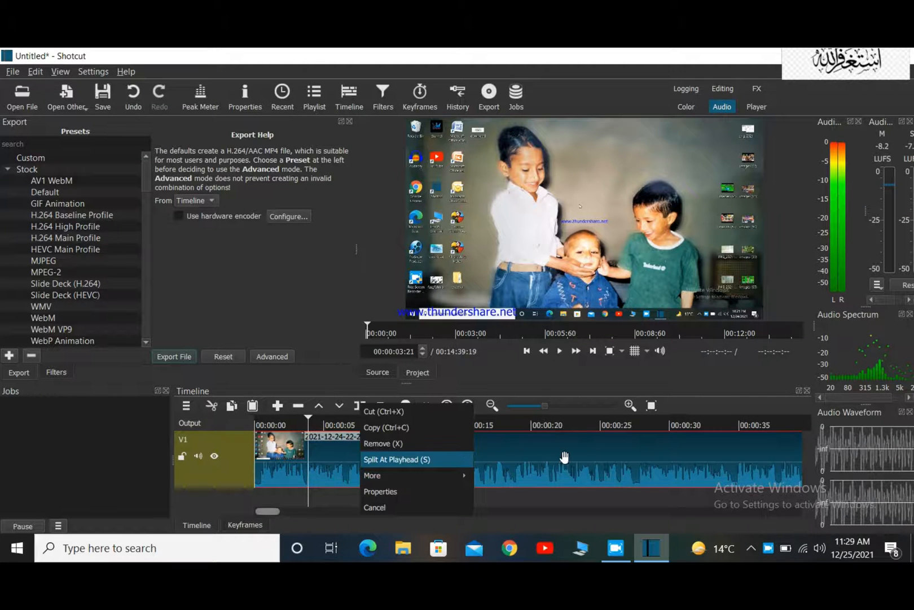
mouse_move(507, 465)
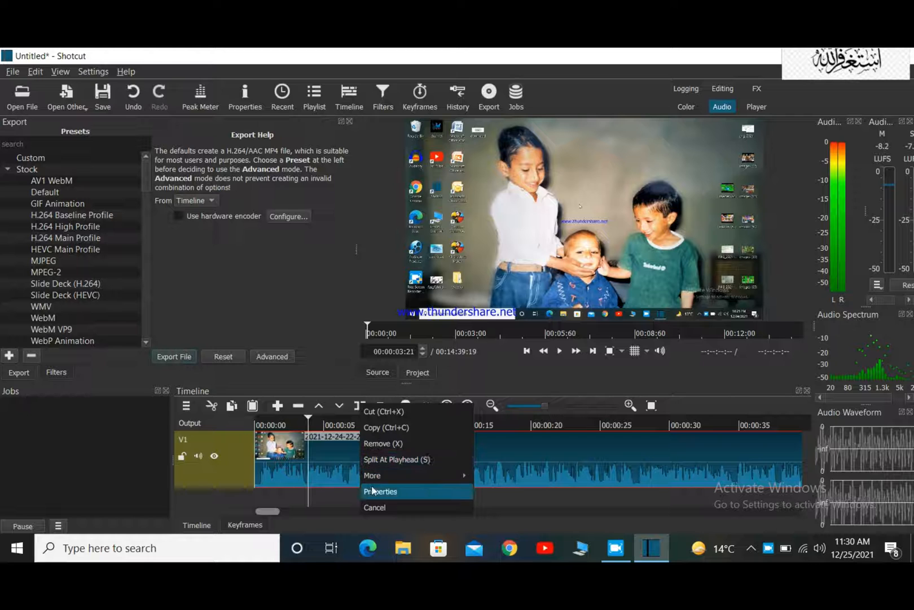
mouse_move(394, 475)
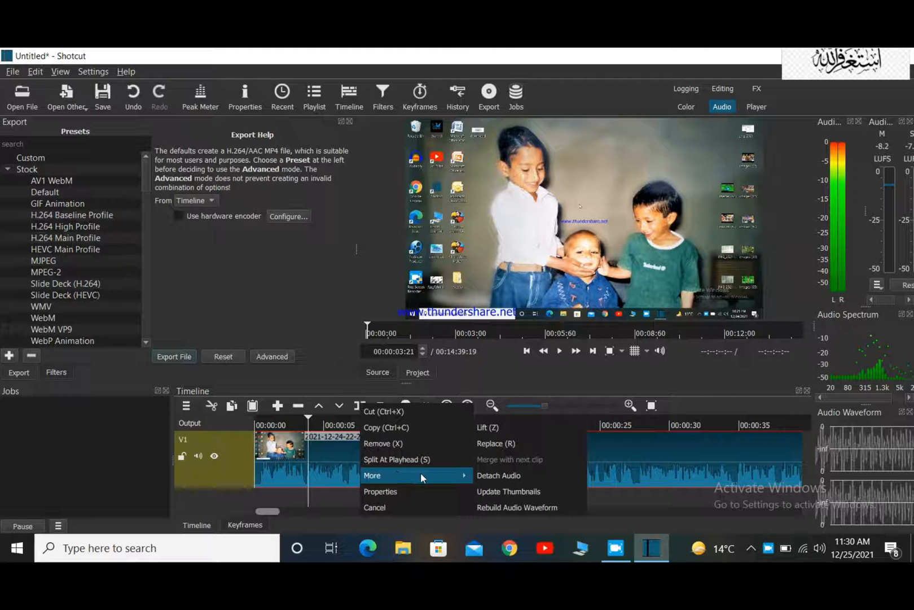
left_click(480, 476)
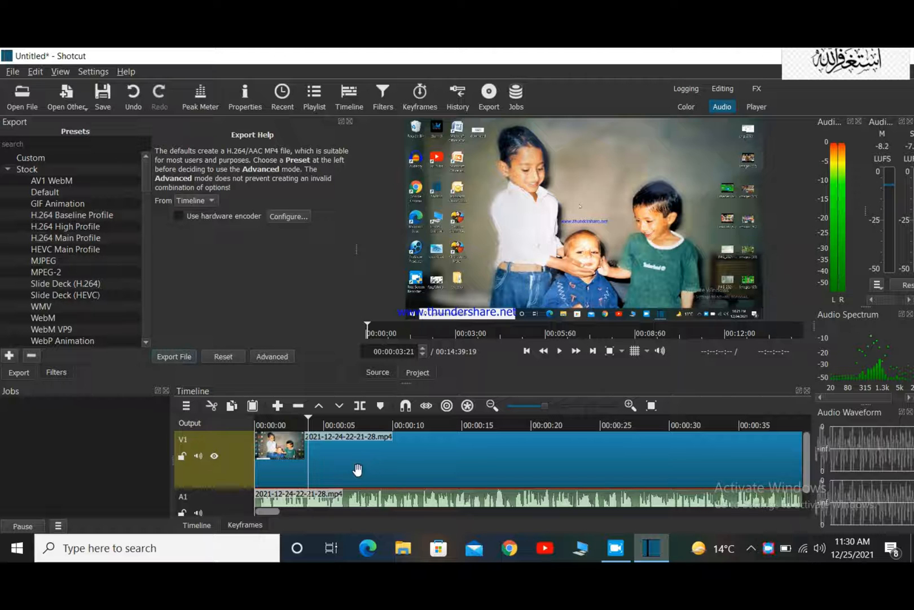
Cut the first clip's video from track V1 and move the second clip to the end of the detached audio.
mouse_move(265, 511)
left_mouse_down()
mouse_move(333, 518)
mouse_move(264, 523)
left_mouse_up()
left_click(473, 464)
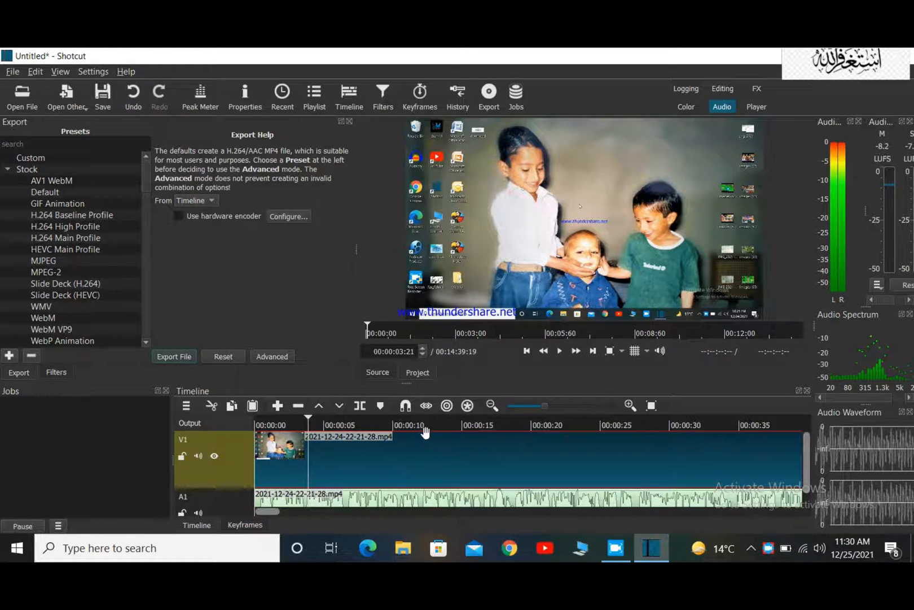
left_click(212, 407)
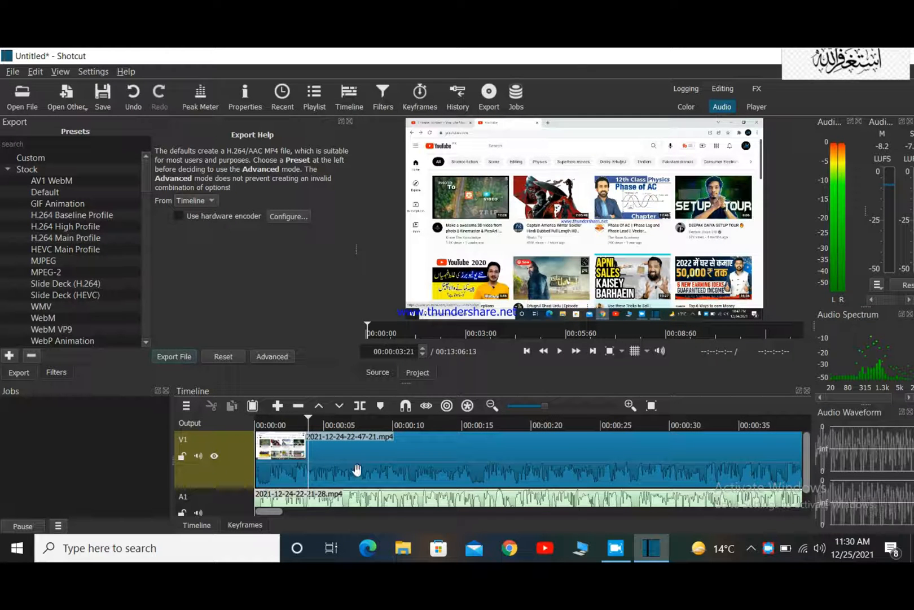
left_click(281, 469)
left_click_drag(258, 467, 712, 477)
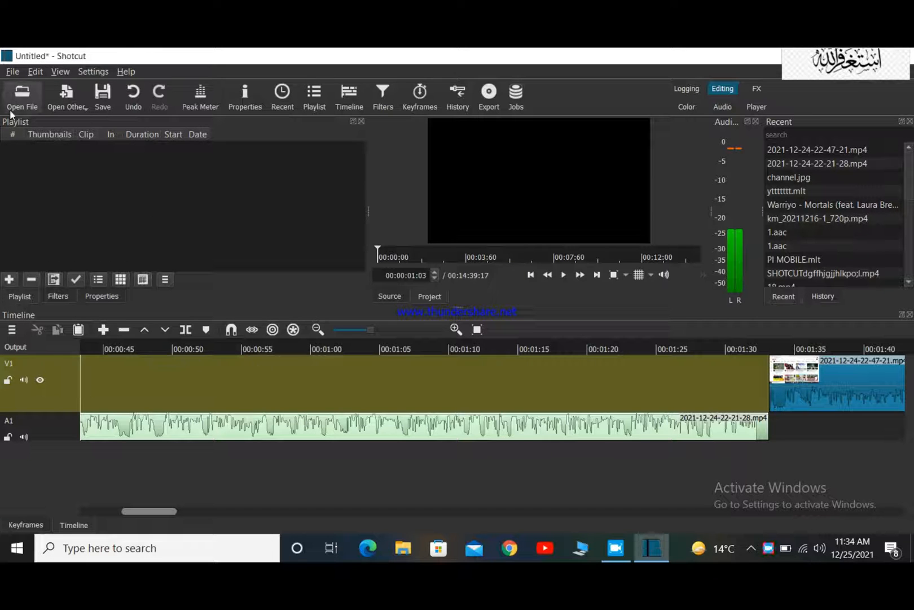
Open the video Science Fiction - 6421 and place it at the very start of track V1 above the detached audio.
left_click(23, 96)
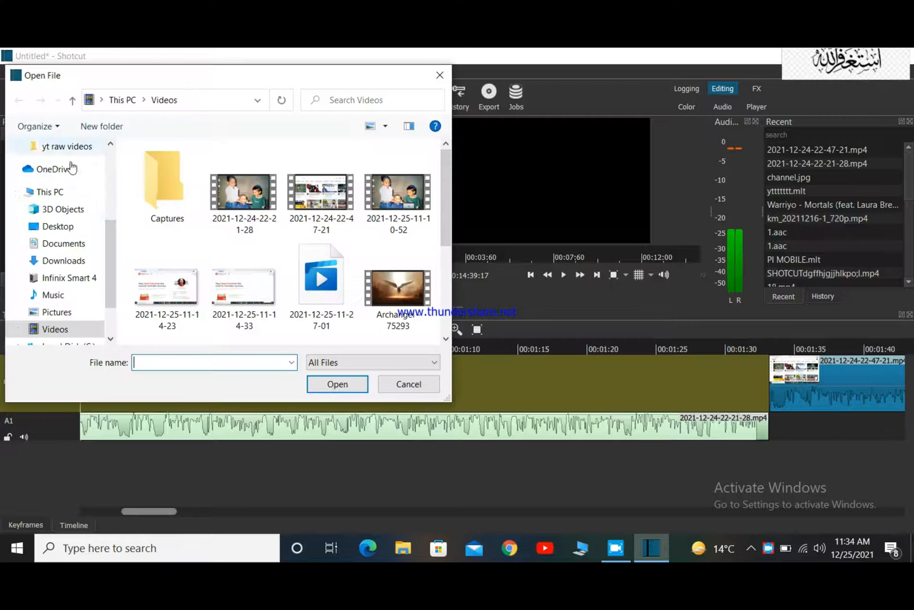
scroll(313, 248, "down", 2)
scroll(314, 249, "up", 1)
scroll(314, 248, "down", 1)
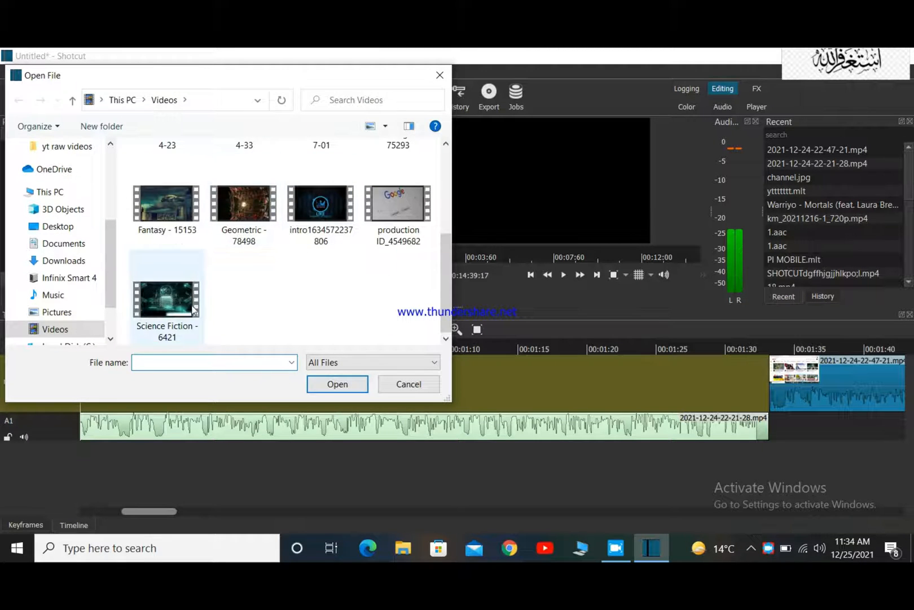
left_click(172, 305)
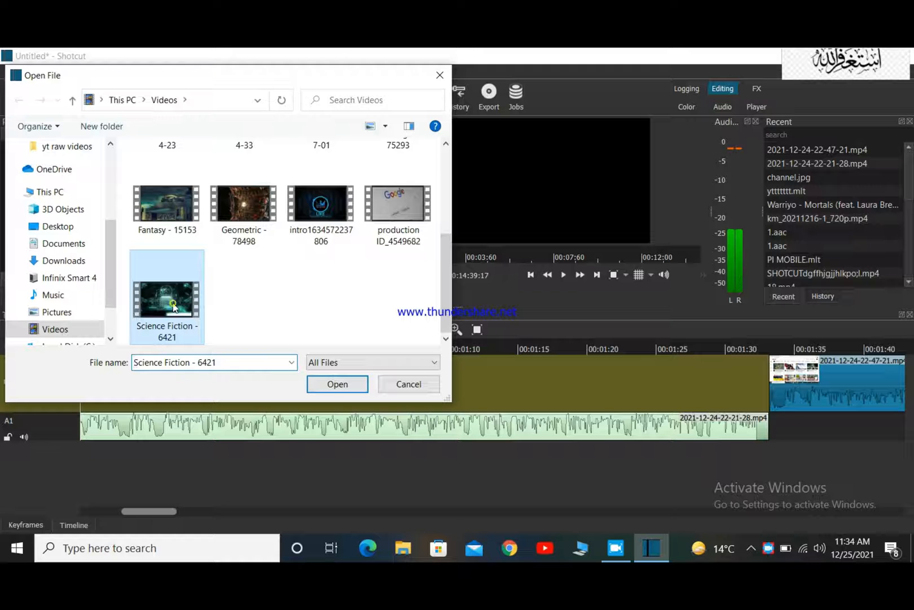
left_click(336, 385)
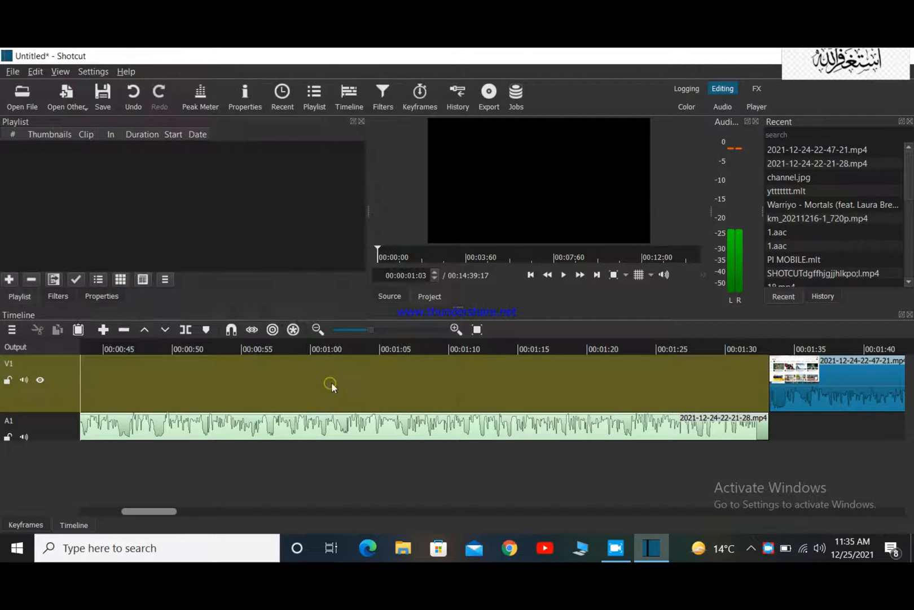
left_click_drag(493, 192, 85, 371)
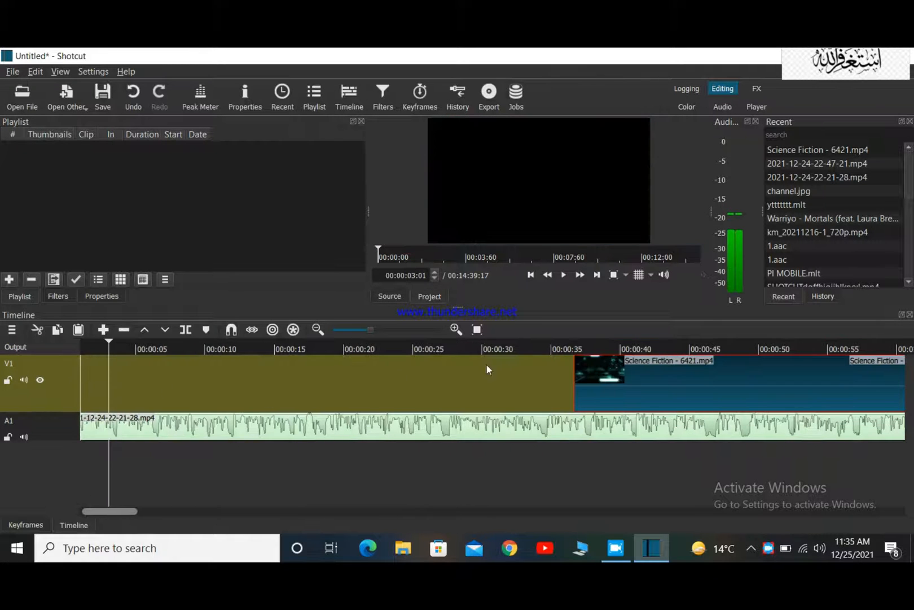
left_click_drag(613, 387, 94, 377)
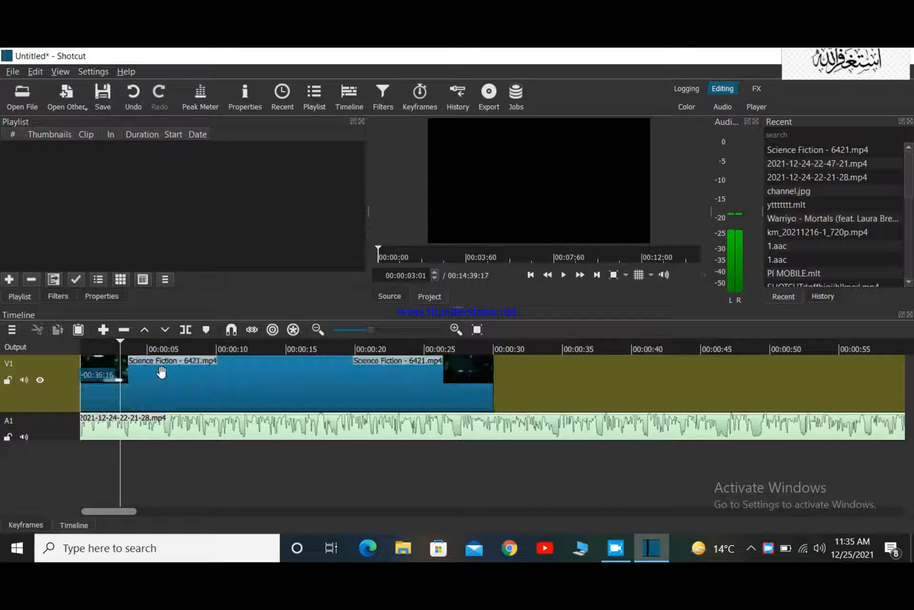
Play the timeline from 00:00:00:00 to check the Science Fiction clip together with the detached audio.
left_click(79, 348)
left_click(87, 344)
left_click_drag(88, 344, 80, 344)
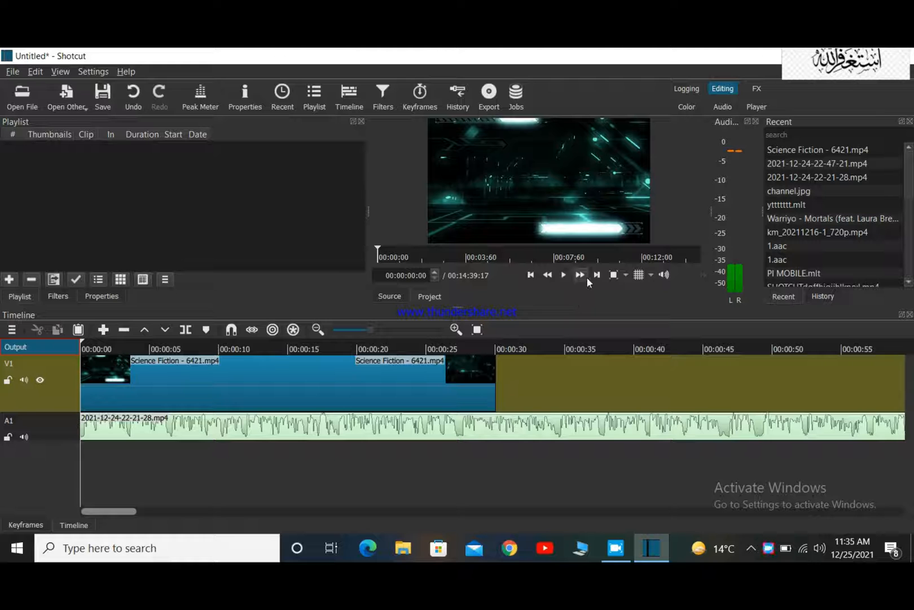
left_click(564, 275)
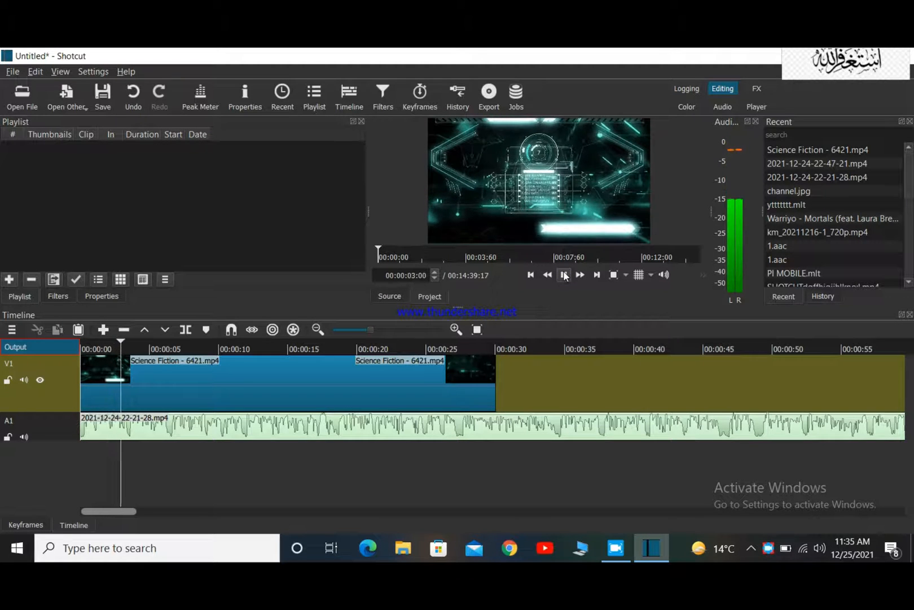
left_click(563, 275)
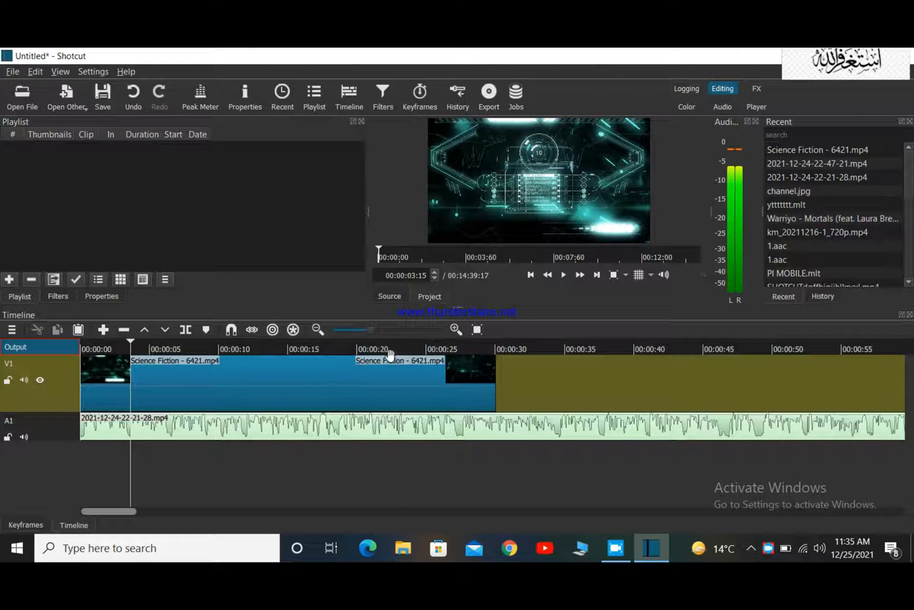
left_click(564, 275)
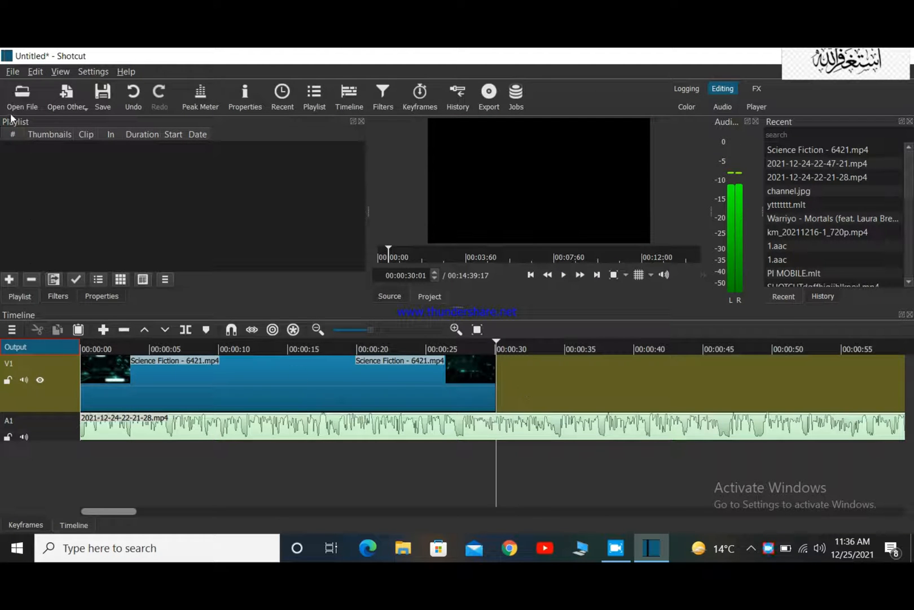
Open the video Geometric - 78498, place it on track V1 directly after the Science Fiction clip, and play it.
left_click(22, 95)
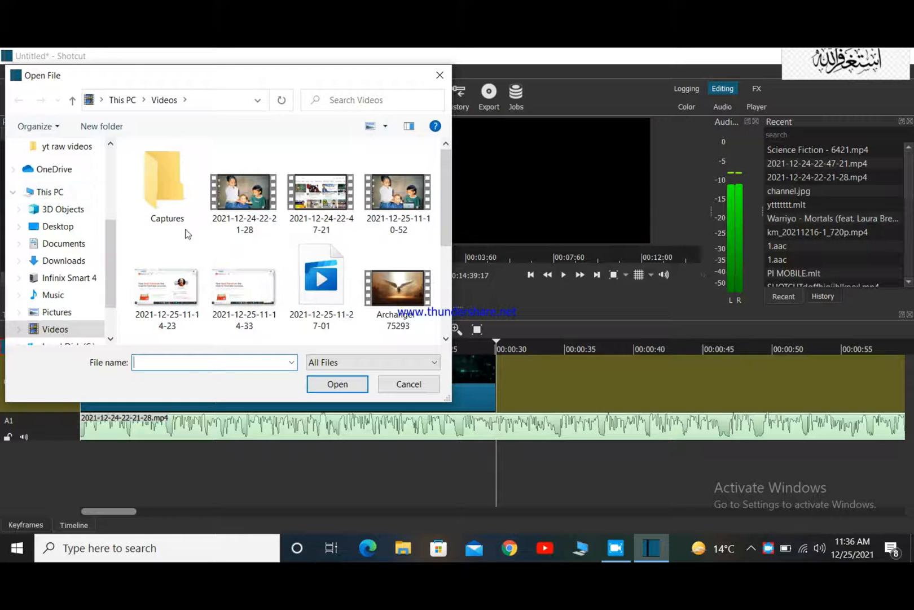
scroll(255, 269, "down", 3)
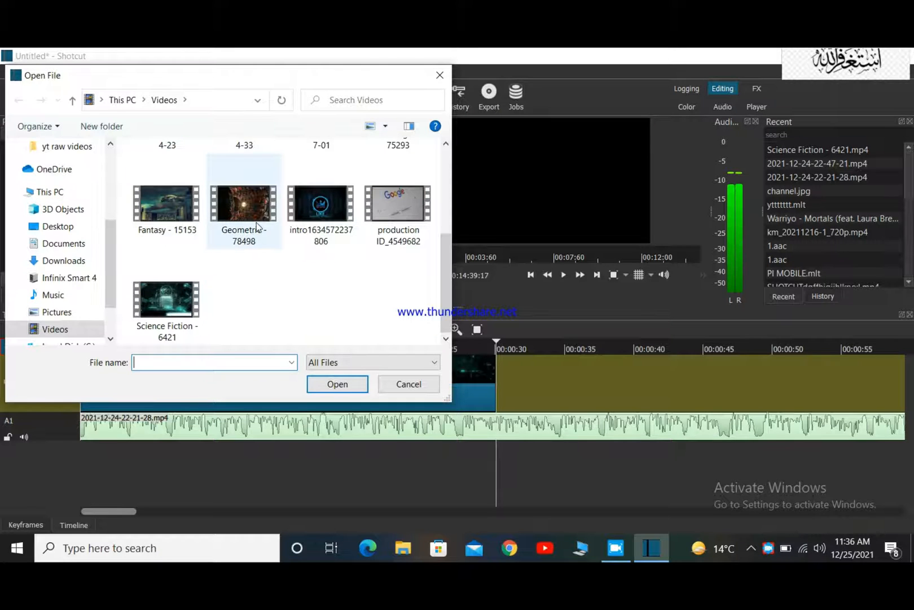
left_click(226, 219)
left_click(325, 388)
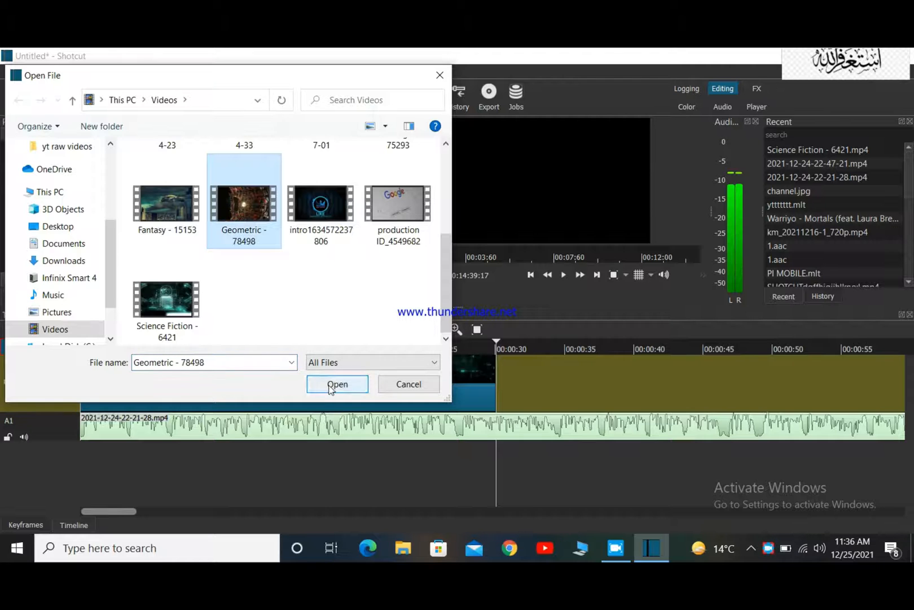
left_click_drag(519, 207, 496, 377)
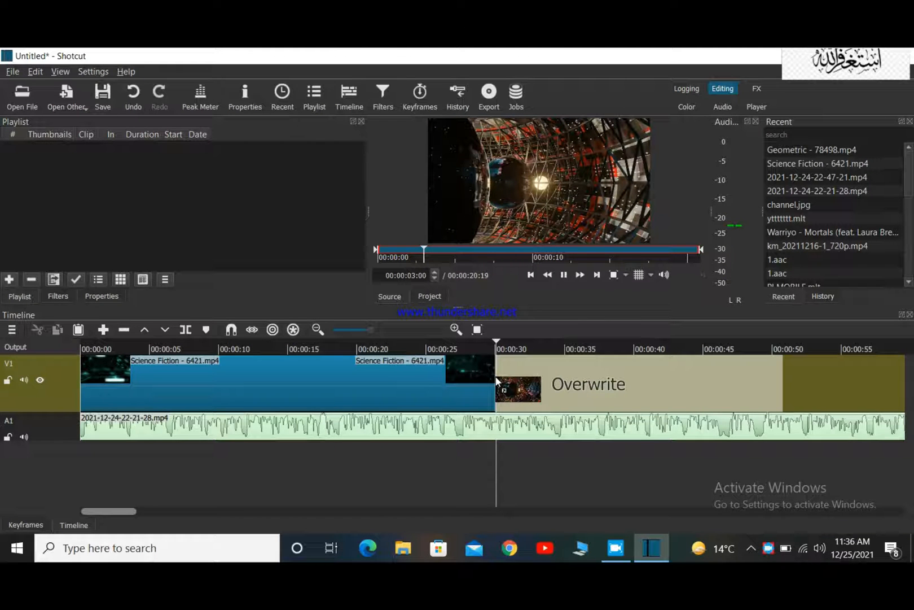
left_click_drag(496, 382, 499, 374)
left_click(564, 275)
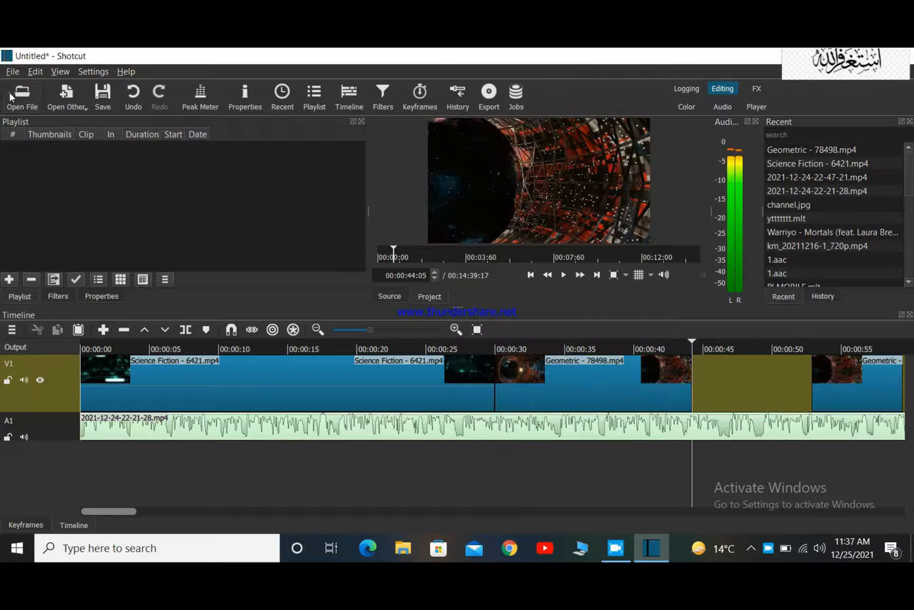
Open the video production ID_4549682 and place it on track V1 directly after the first Geometric piece.
key("ctrl+o")
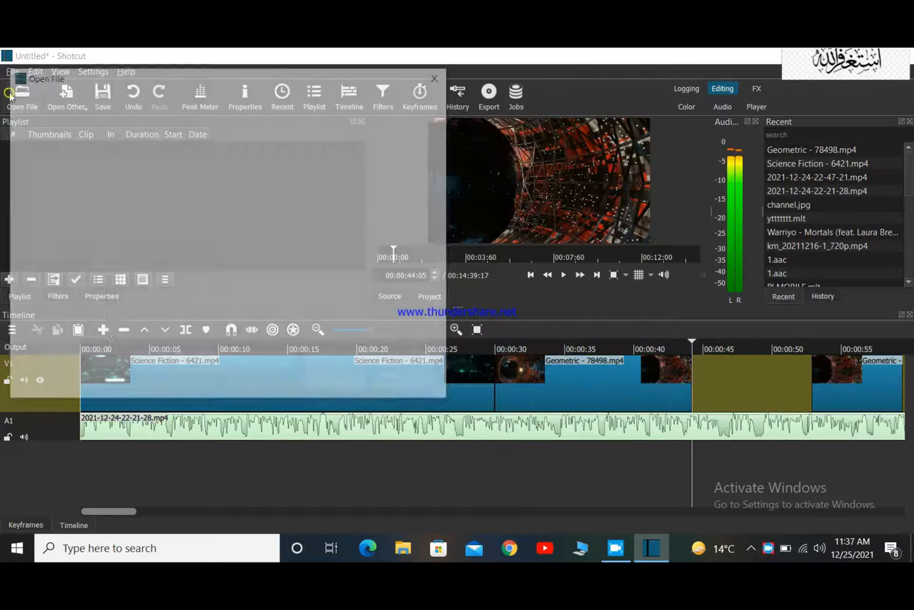
scroll(391, 253, "down", 3)
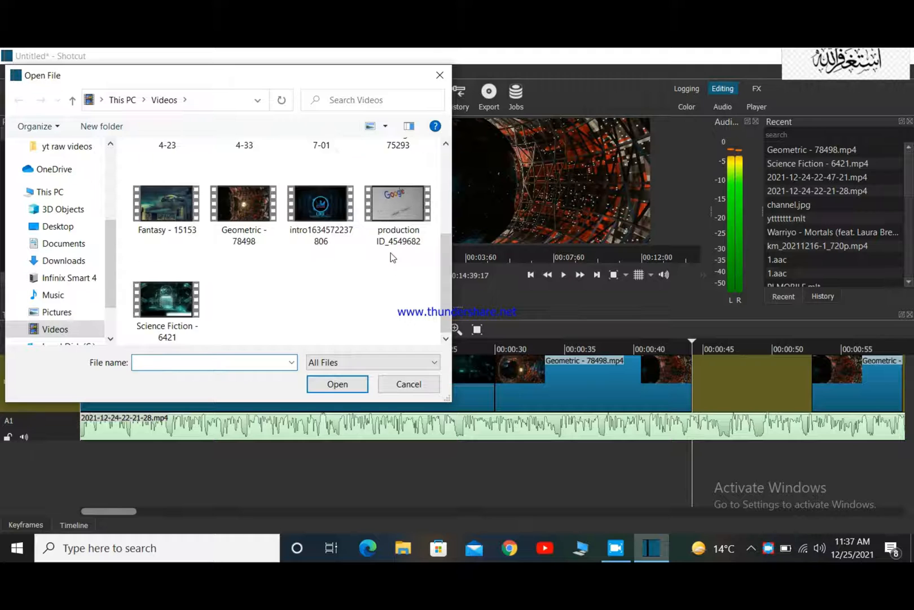
scroll(393, 258, "up", 1)
left_click(398, 285)
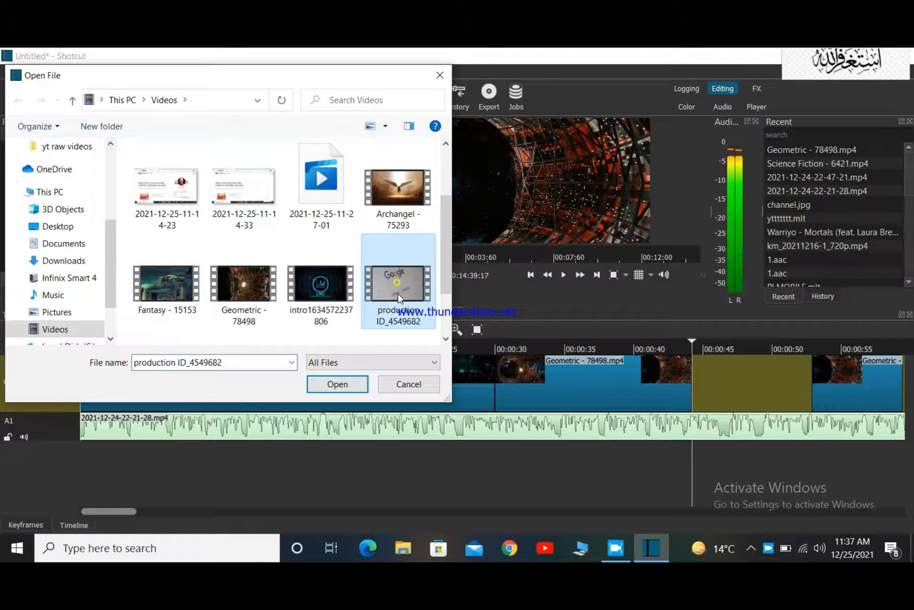
left_click(326, 384)
left_click_drag(544, 217, 696, 370)
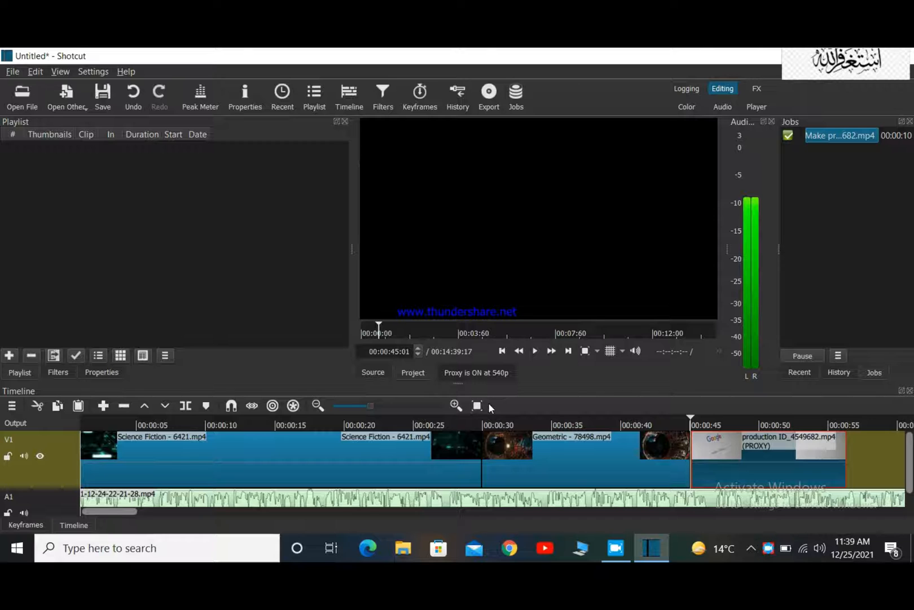
Save the project in the Documents folder as an MLT XML file named seoooooo.
key("ctrl+s")
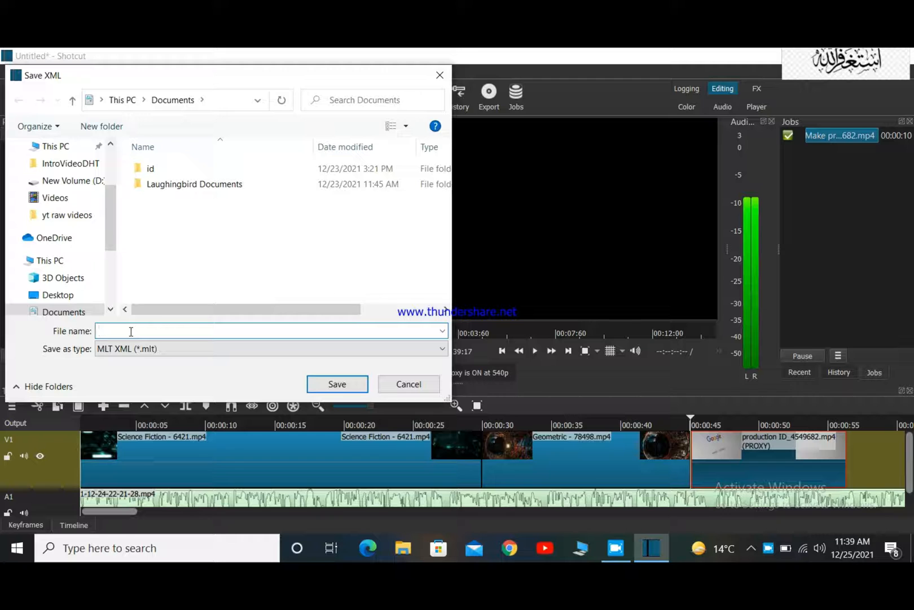
type("seoooooo")
left_click(362, 386)
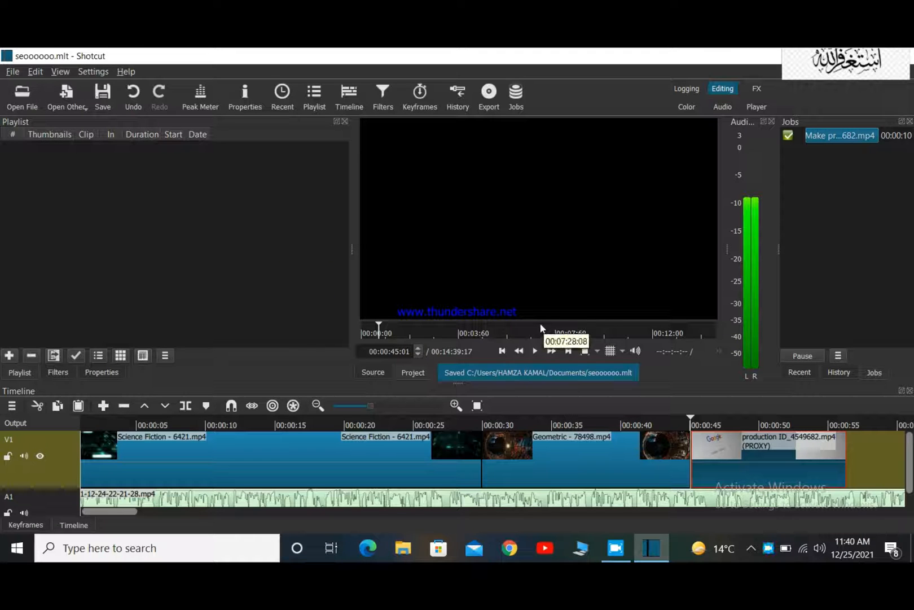
Play the timeline from 00:00:37:12 to check the Geometric and production clips on track V1.
left_click(587, 423)
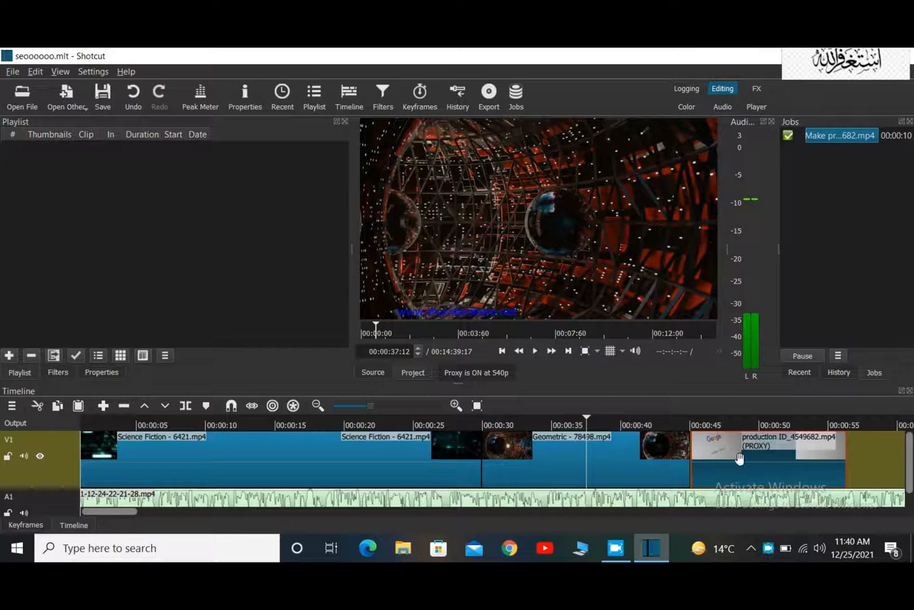
left_click(536, 351)
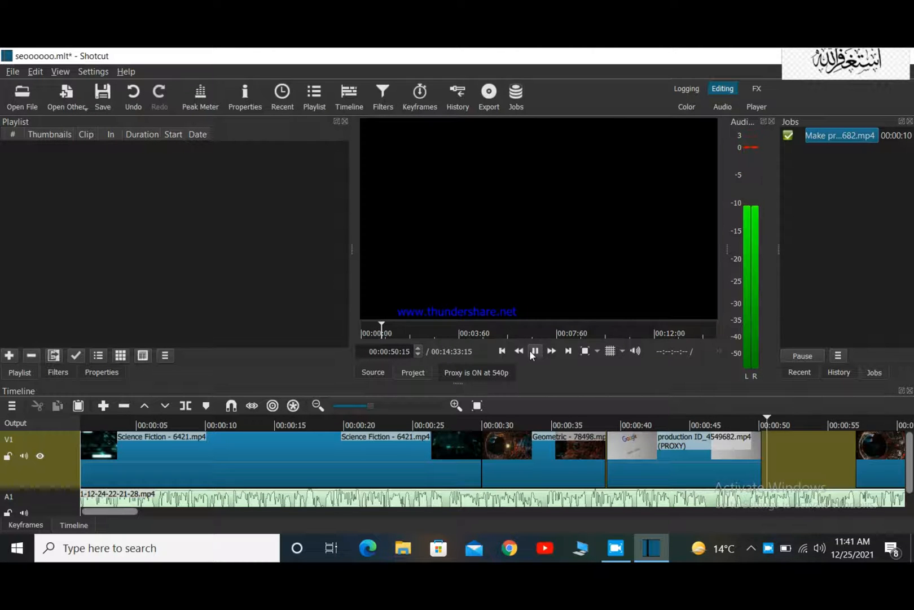
left_click(535, 350)
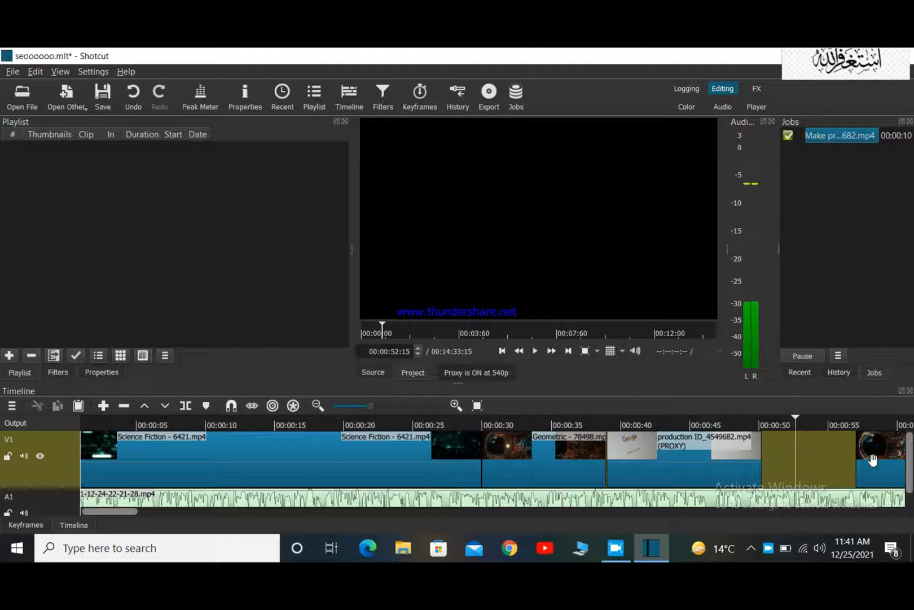
Move the remaining Geometric piece on track V1 against the end of the production clip and enlarge the timeline area.
left_click_drag(875, 465, 765, 470)
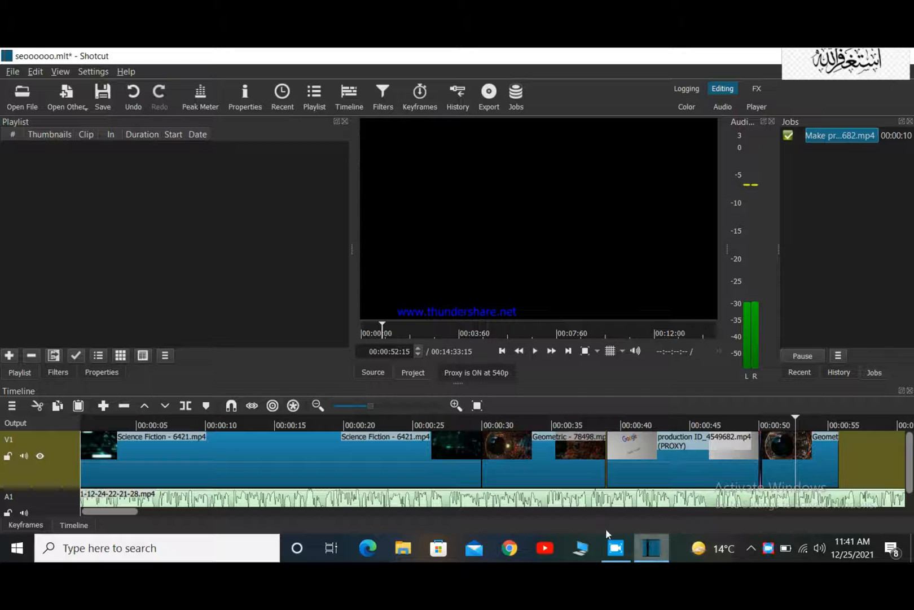
scroll(649, 439, "down", 2)
scroll(650, 439, "up", 1)
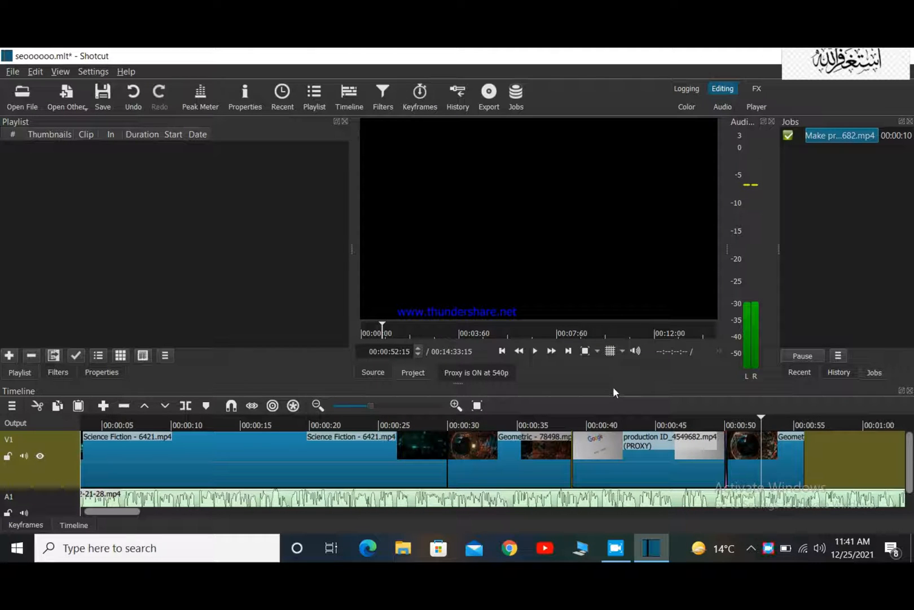
left_click_drag(613, 384, 646, 238)
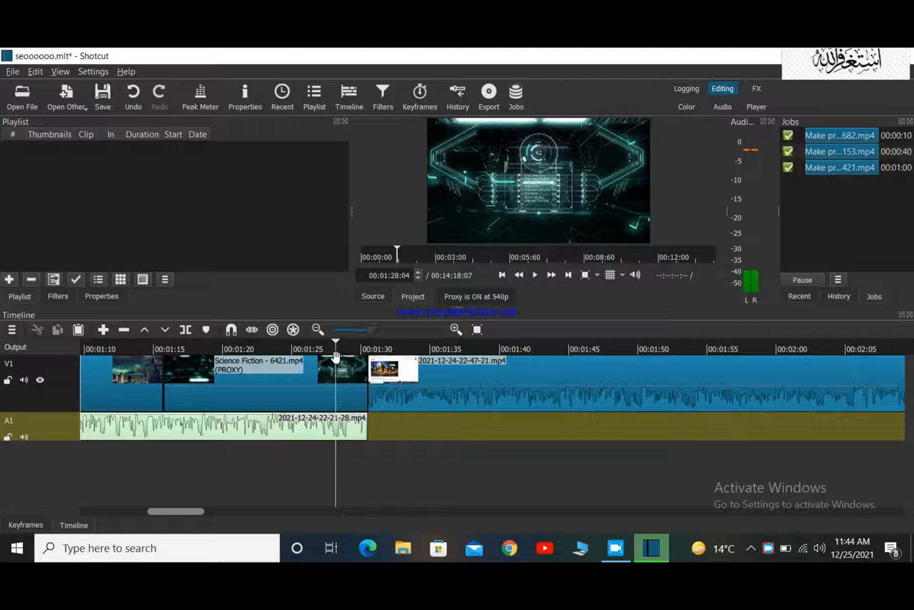
key("ctrl+i")
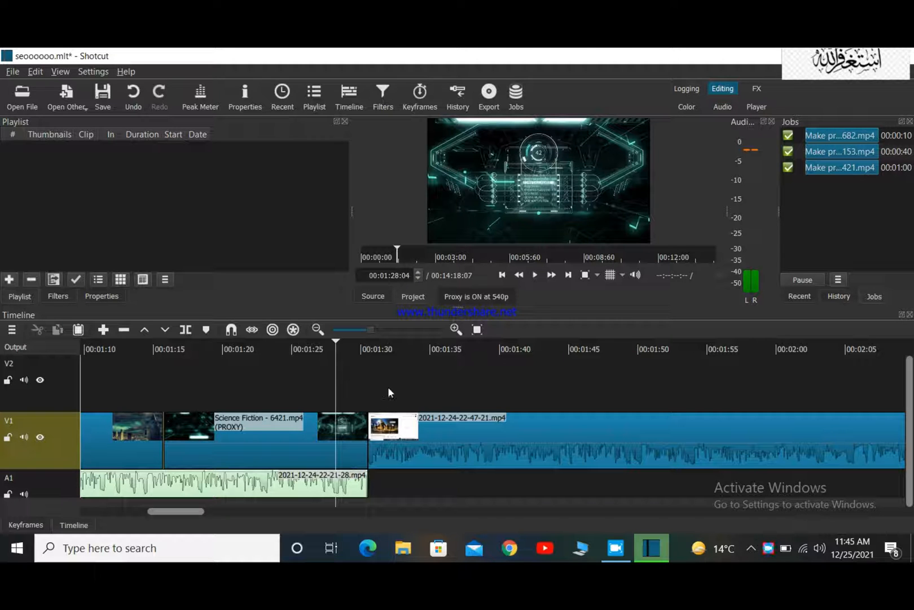
left_click(22, 97)
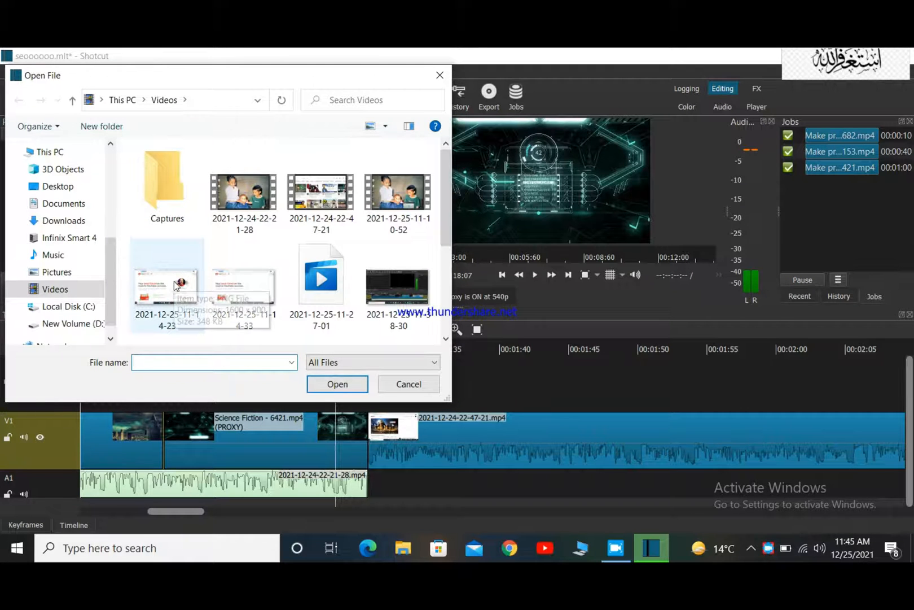
left_click(177, 286)
left_click(338, 384)
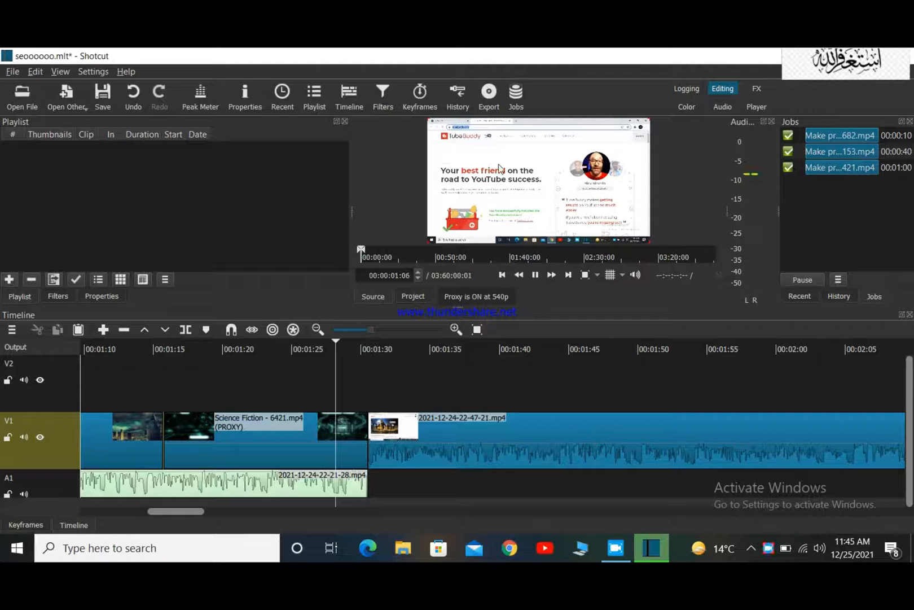
left_click_drag(501, 175, 336, 373)
left_click_drag(340, 371, 338, 371)
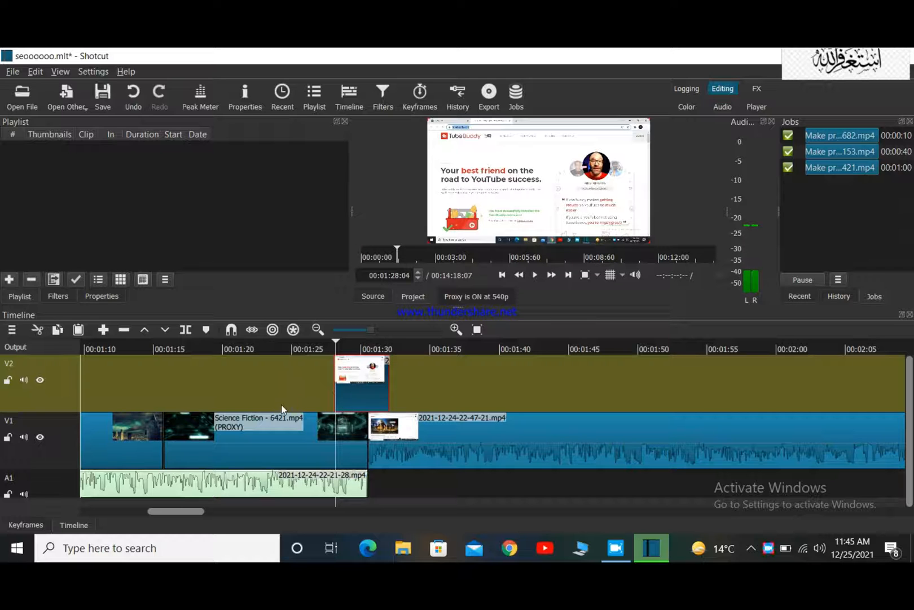
Play the timeline from 00:01:22:11 to check how the image on track V2 covers the Science Fiction clip.
left_click(256, 346)
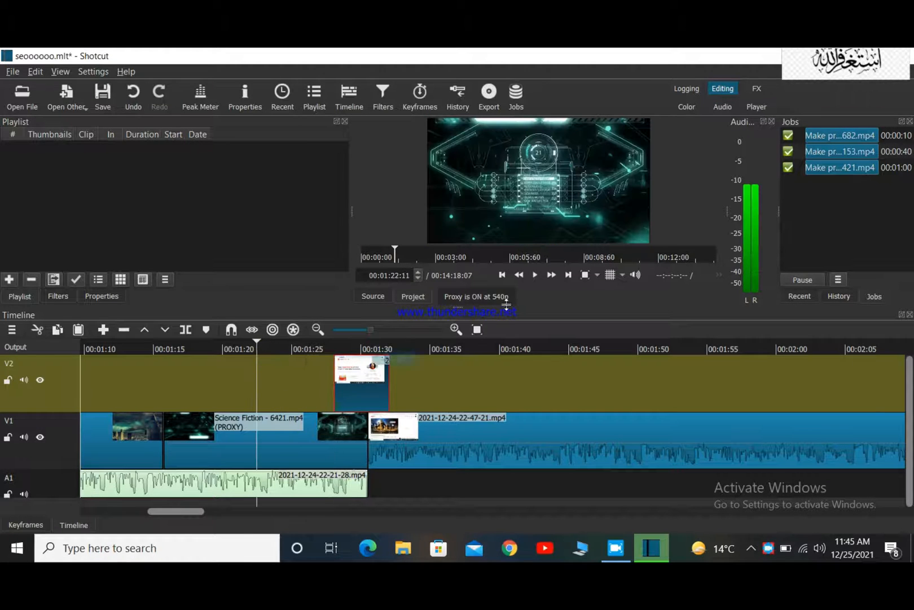
left_click(537, 275)
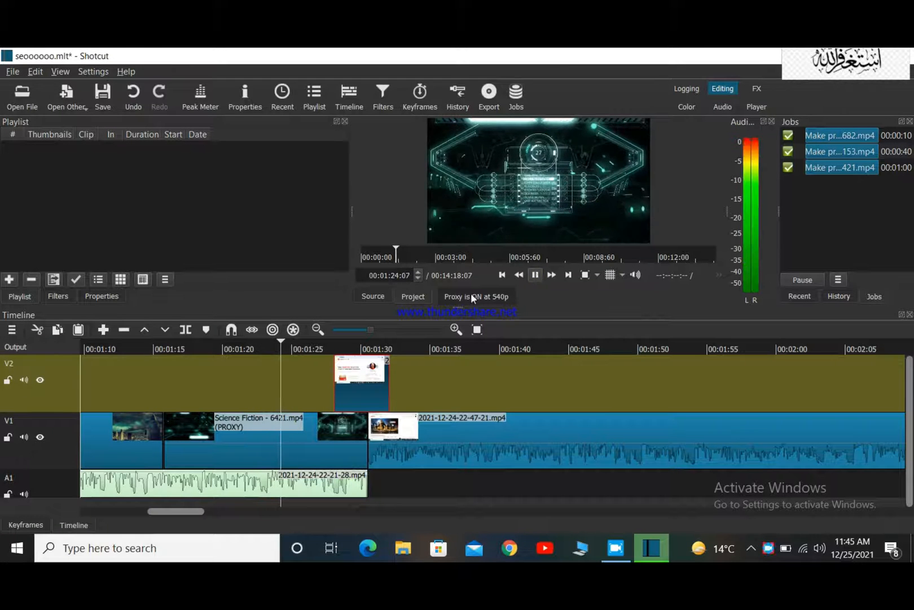
left_click(533, 276)
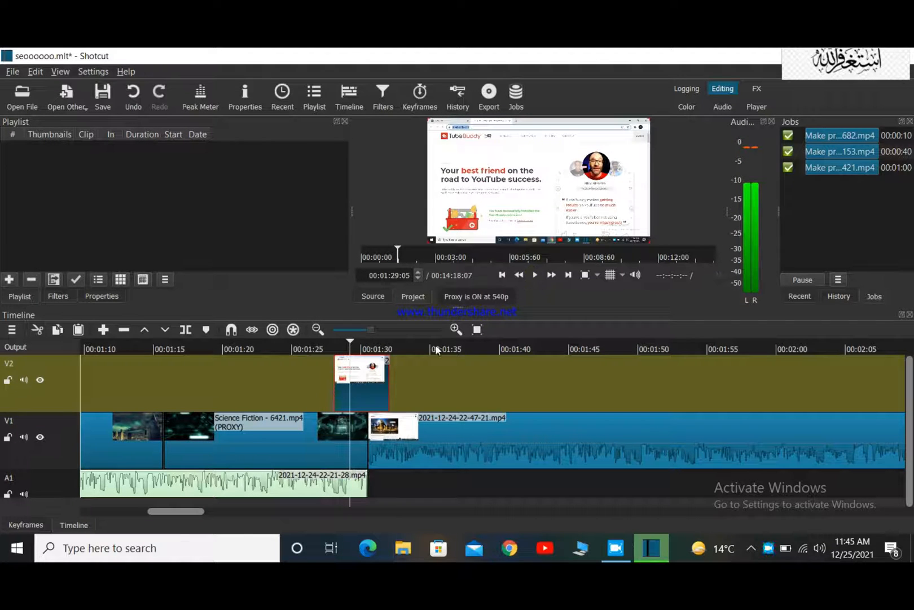
Move the image on track V2 about one second earlier and play the section around it to check its timing.
left_click_drag(349, 372, 329, 375)
left_click(301, 346)
left_click(534, 275)
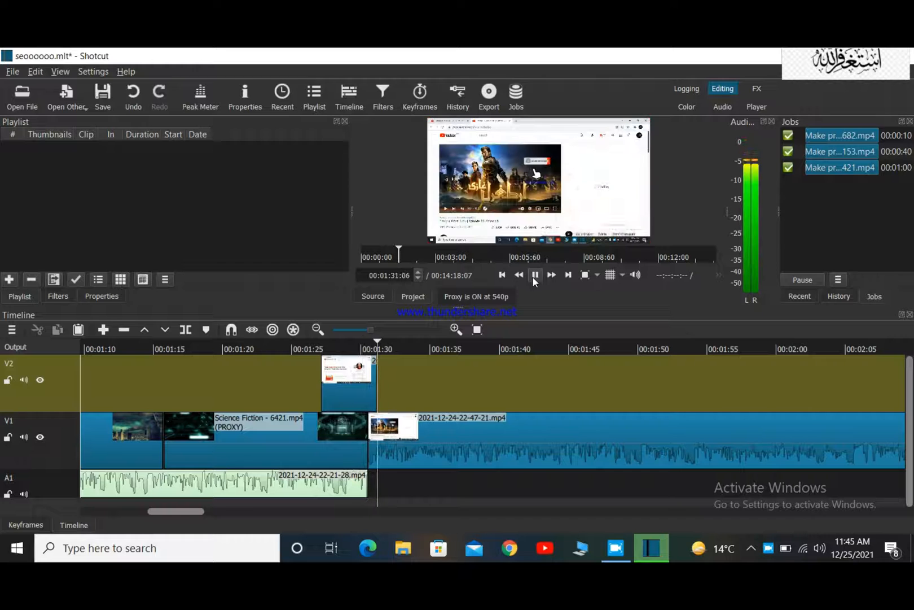
left_click(535, 277)
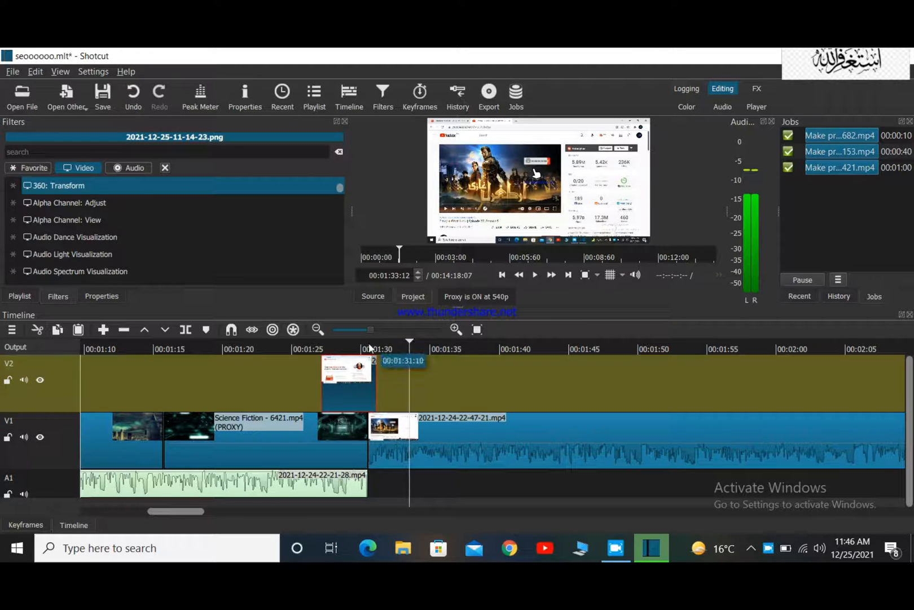
left_click(366, 347)
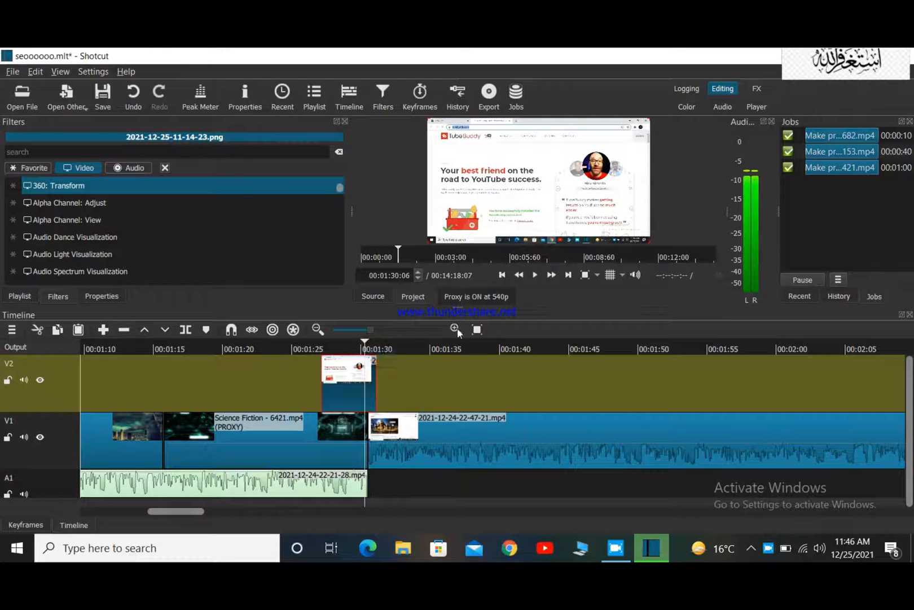
left_click(536, 275)
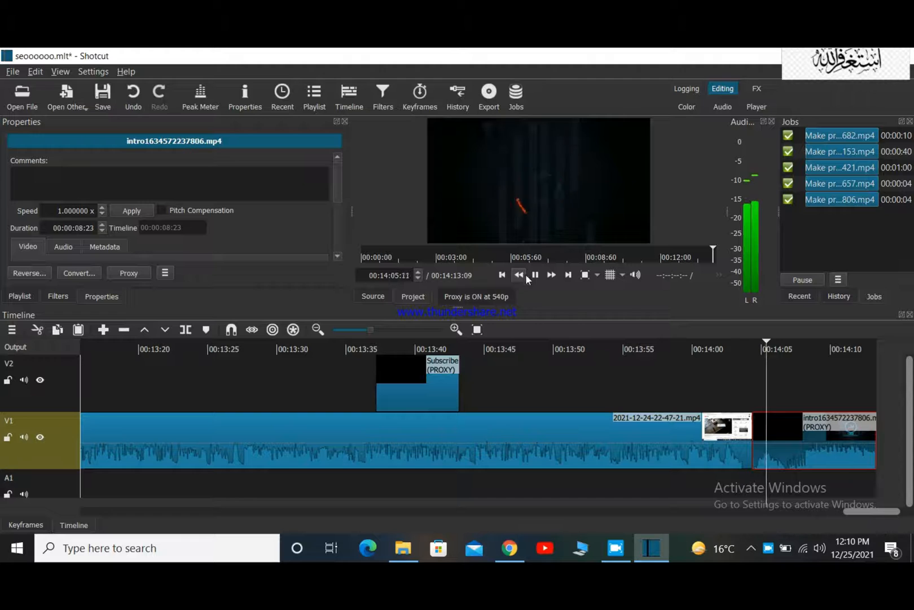
key("space")
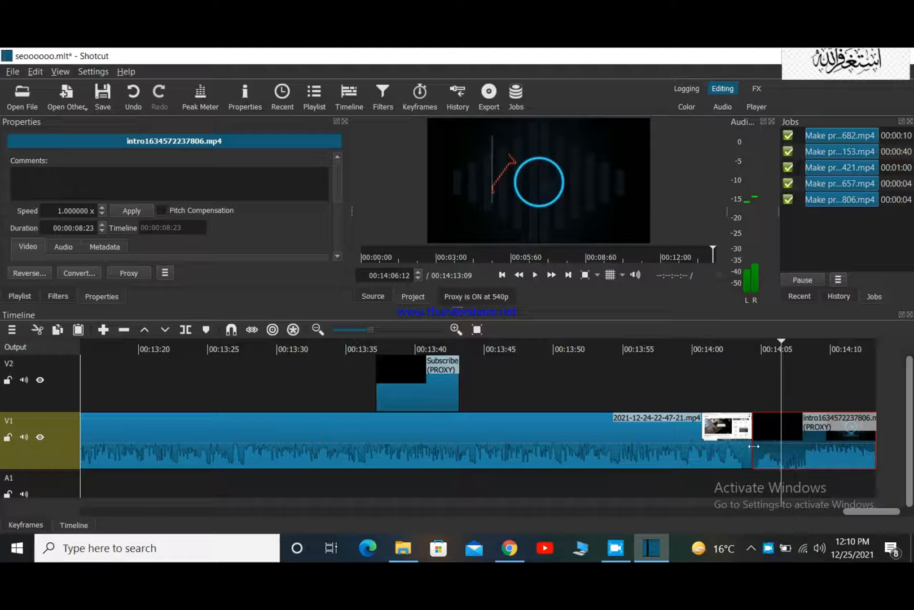
left_click_drag(764, 444, 734, 446)
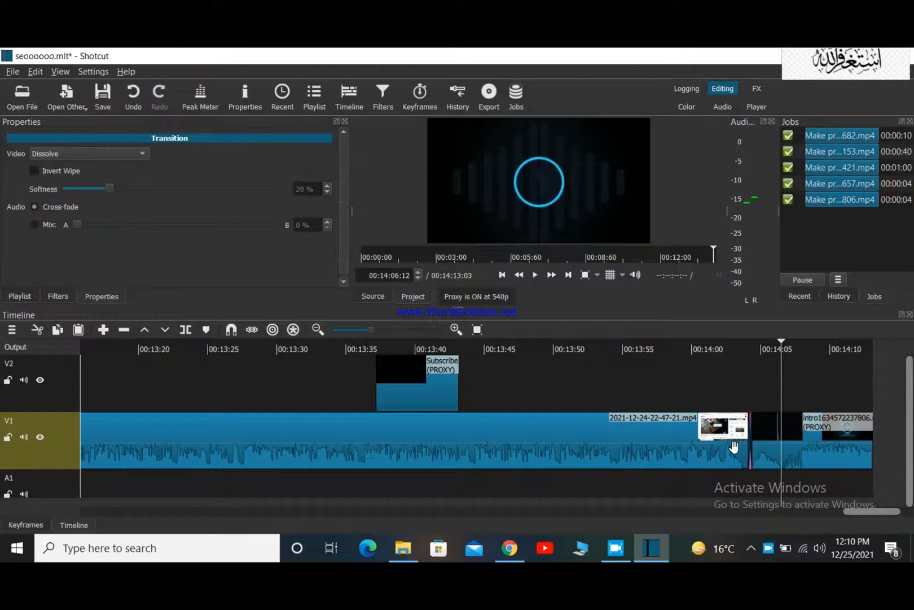
left_click(753, 426)
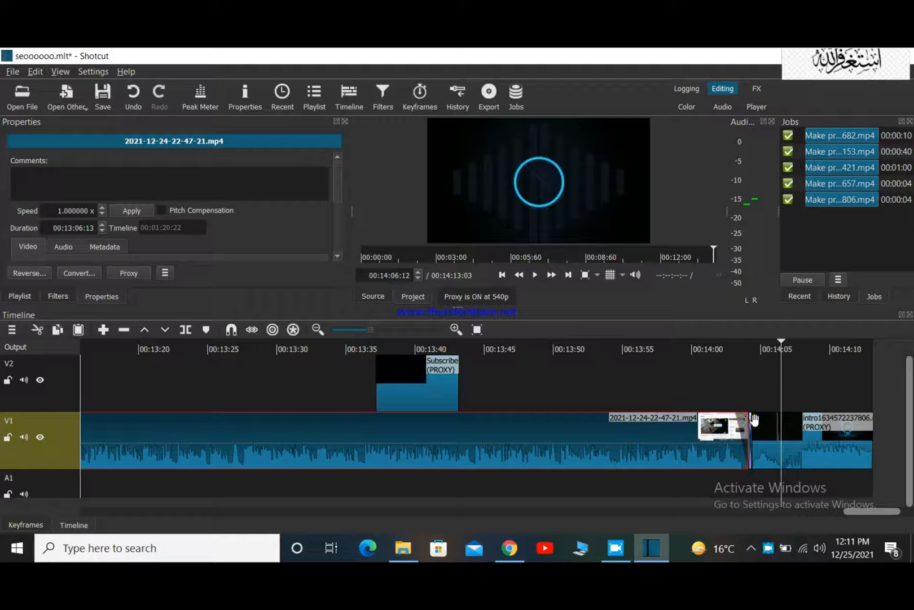
left_click_drag(757, 420, 767, 438)
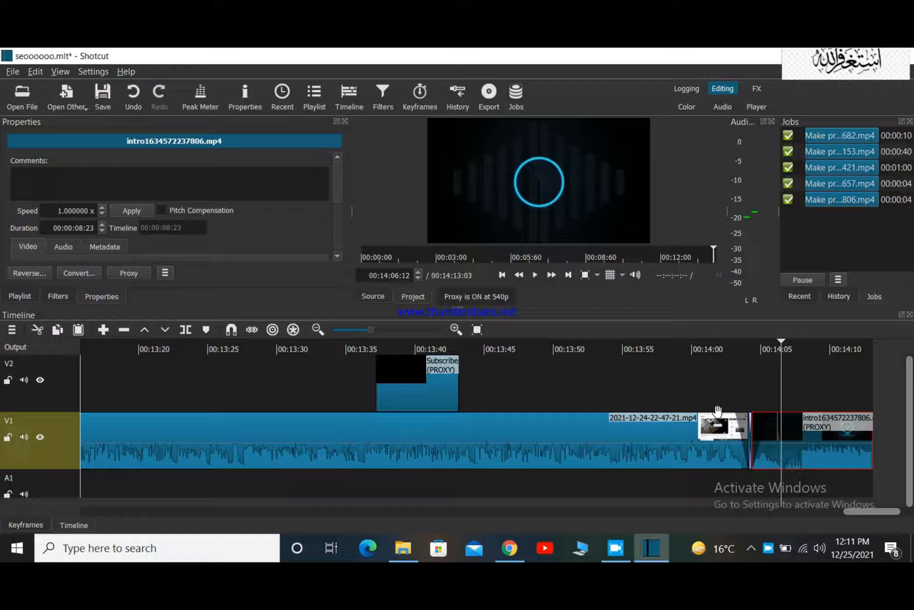
Look over the clips on tracks V1 and V2 from the intro back to the timeline's start.
scroll(753, 454, "right", 1)
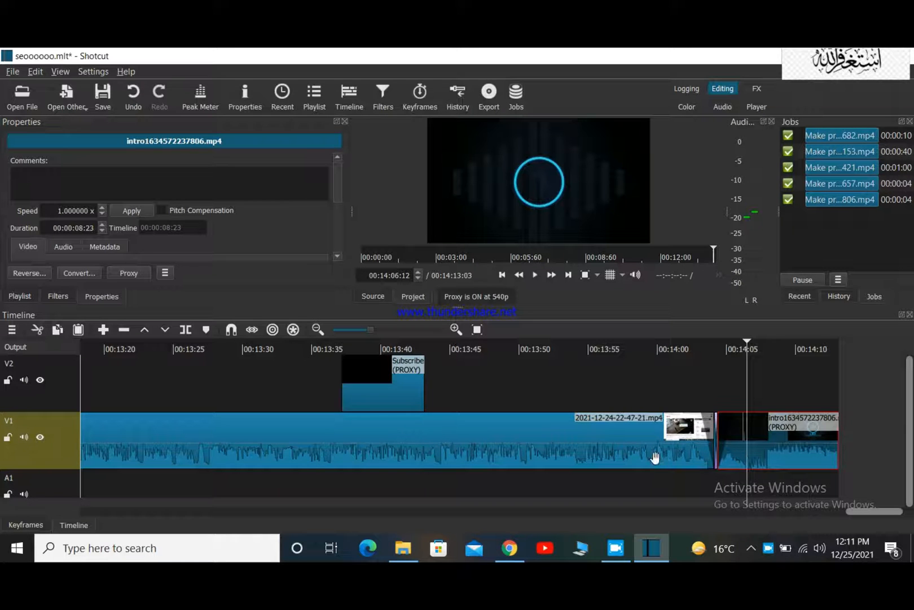
scroll(602, 453, "left", 10)
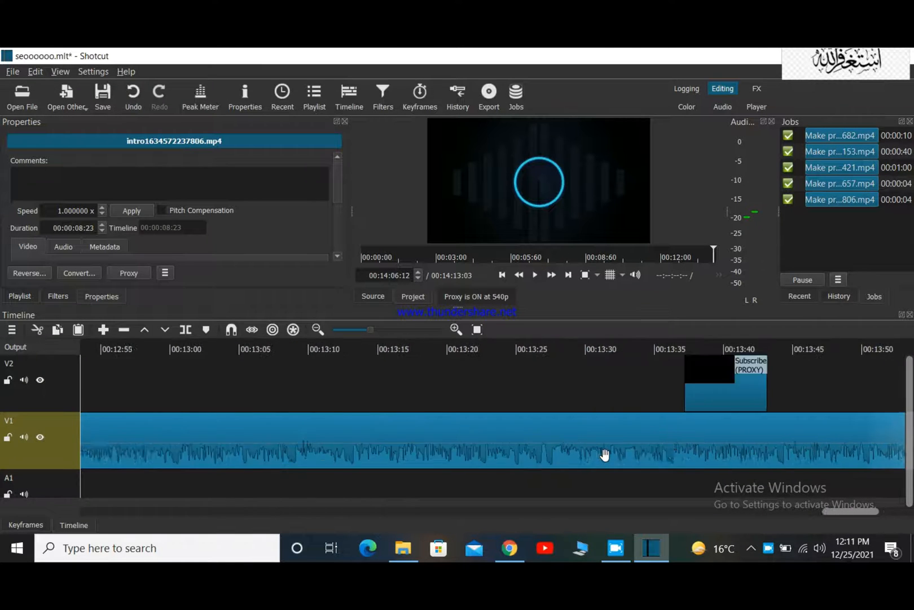
scroll(605, 454, "left", 15)
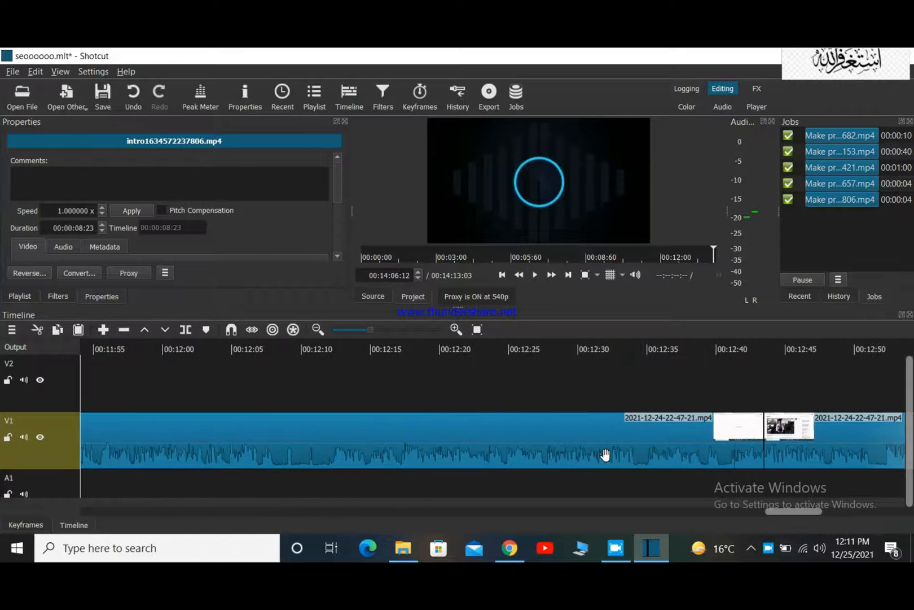
scroll(605, 454, "left", 18)
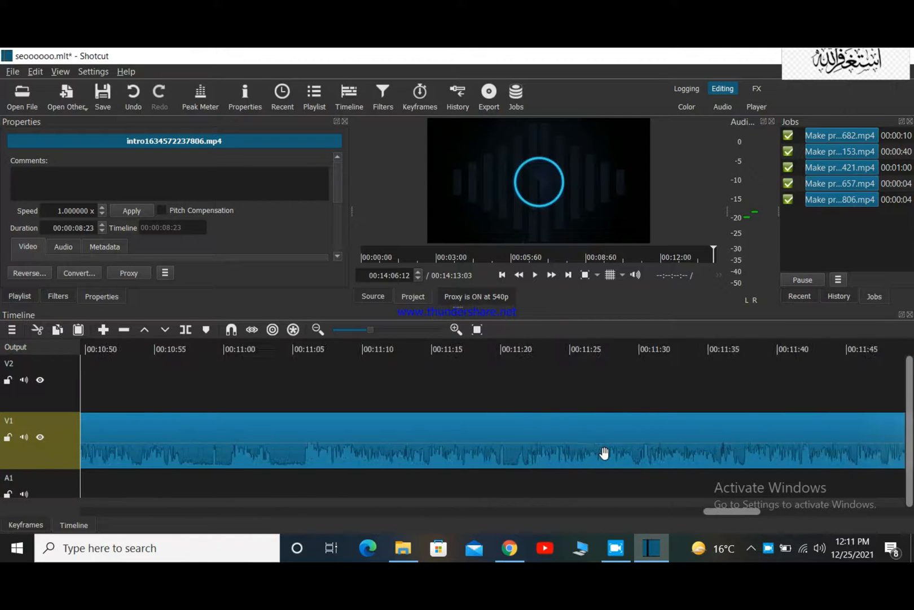
scroll(604, 453, "left", 15)
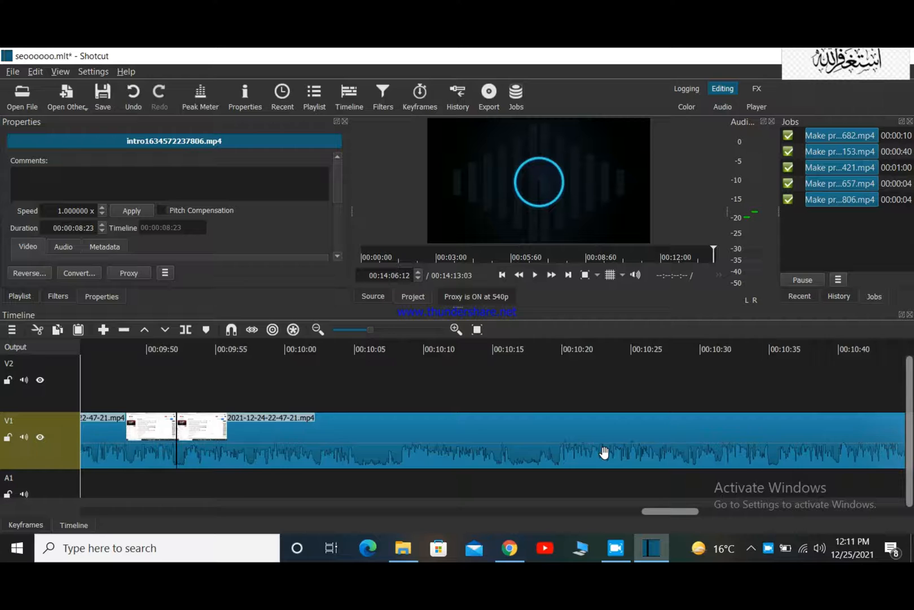
scroll(605, 453, "left", 15)
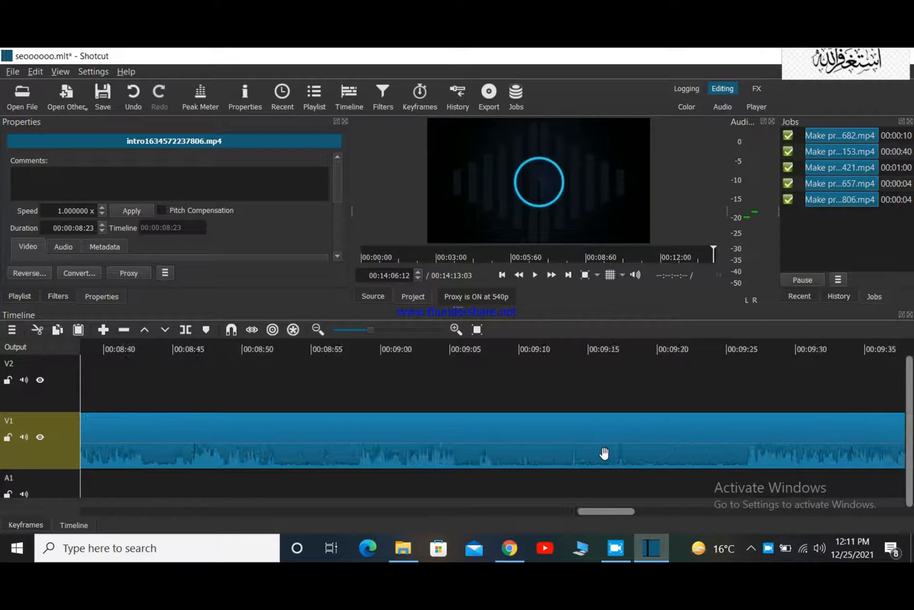
scroll(605, 453, "left", 15)
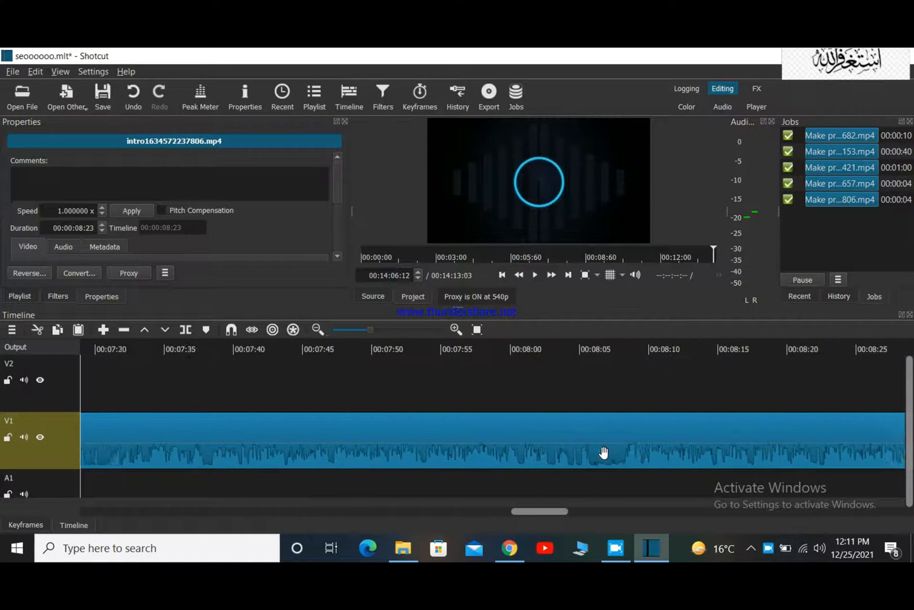
scroll(603, 452, "left", 12)
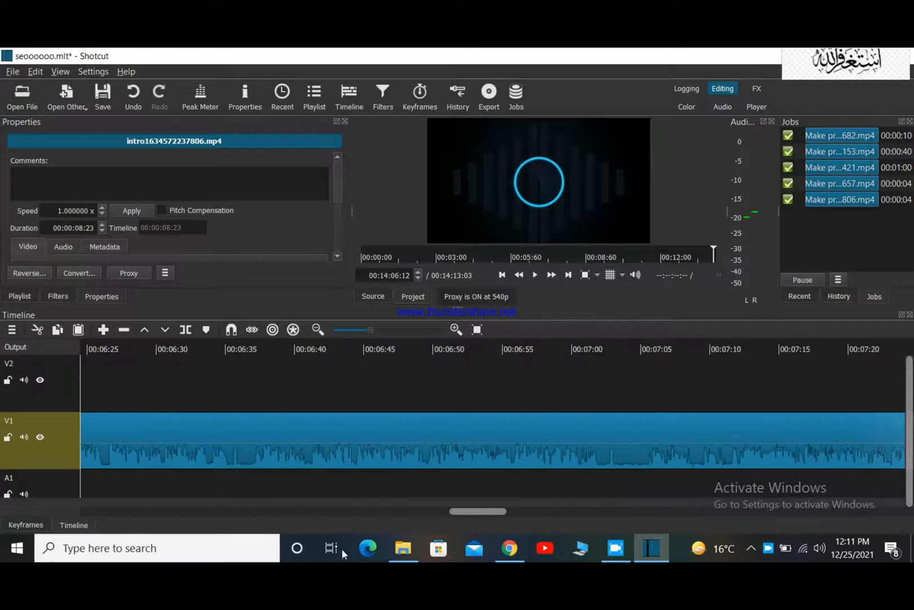
left_click_drag(480, 510, 81, 525)
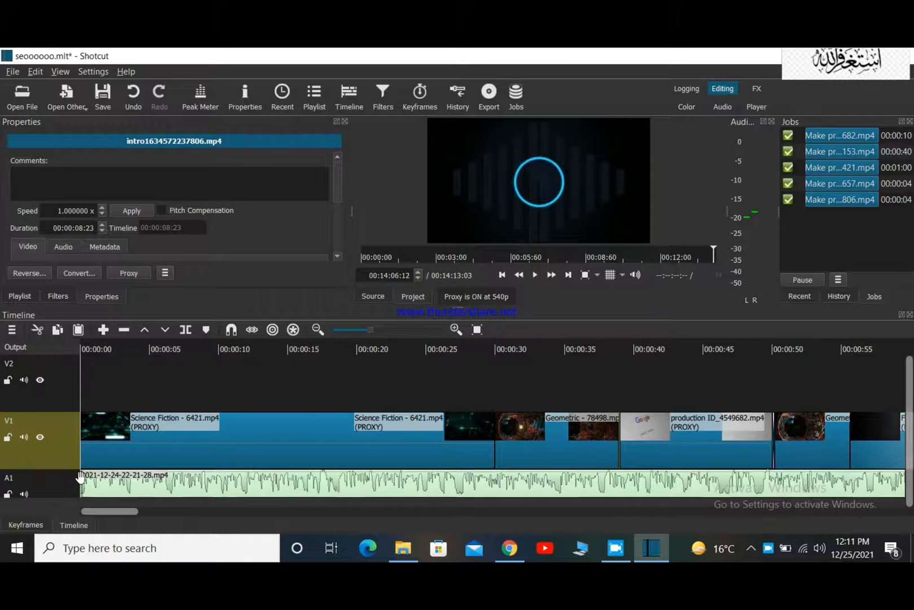
Add a second audio track below A1 and bring it into view.
scroll(82, 484, "down", 2)
scroll(83, 484, "up", 1)
scroll(83, 484, "up", 1)
left_click_drag(911, 459, 910, 466)
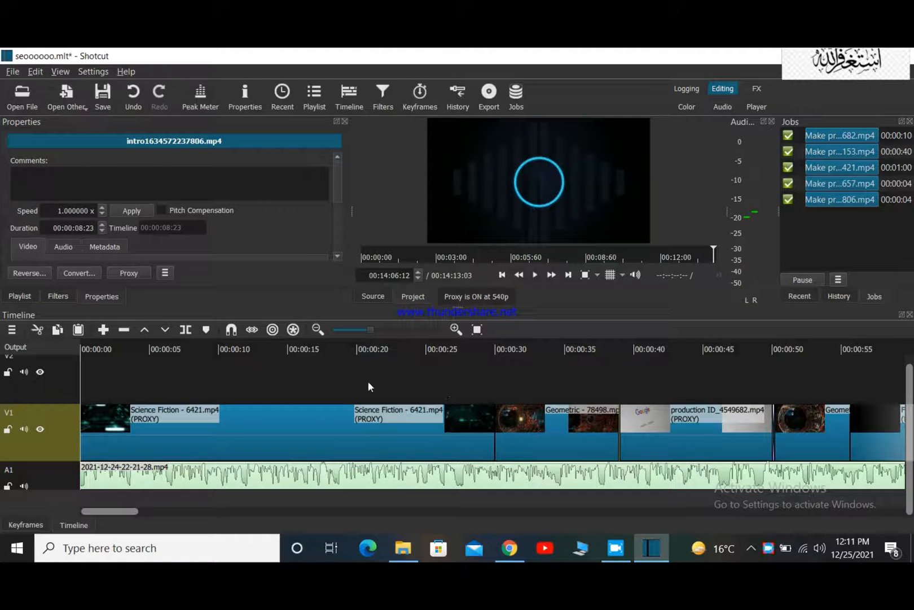
right_click(55, 471)
mouse_move(86, 427)
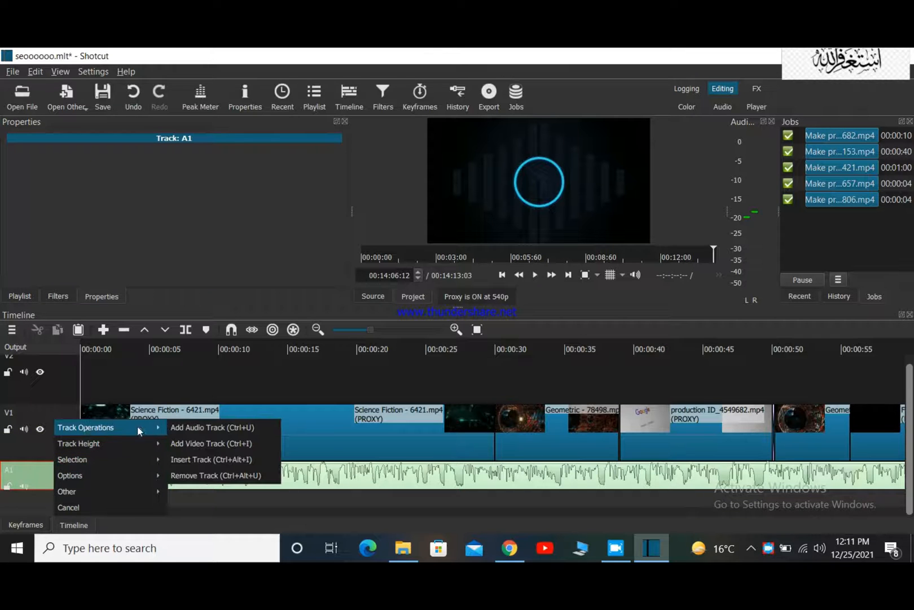
left_click(187, 428)
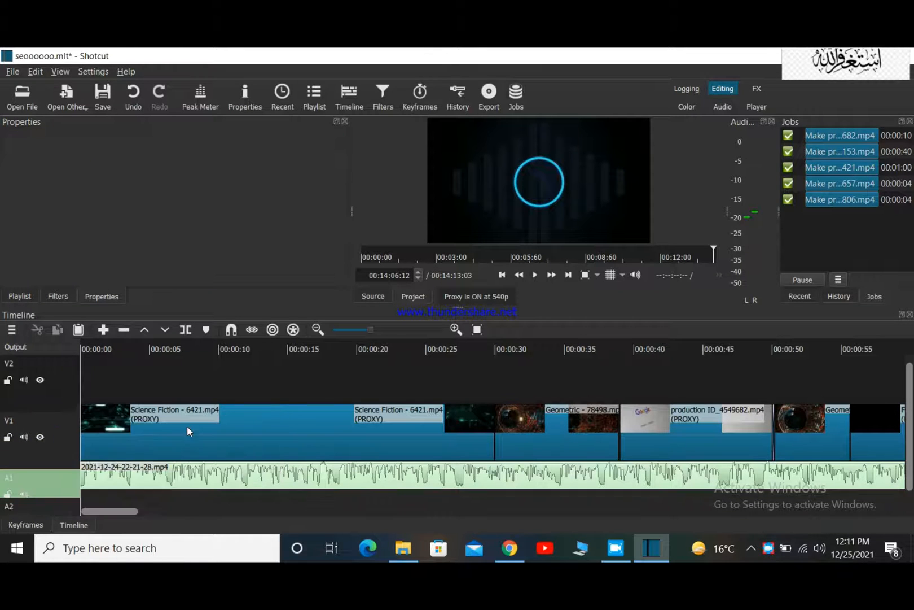
scroll(233, 471, "right", 2)
scroll(234, 472, "right", 1)
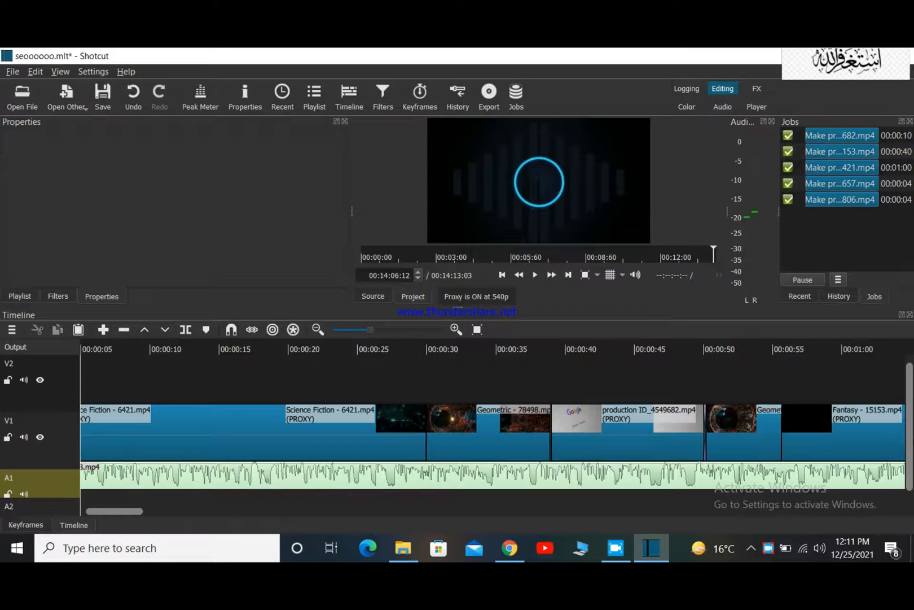
scroll(910, 447, "down", 1)
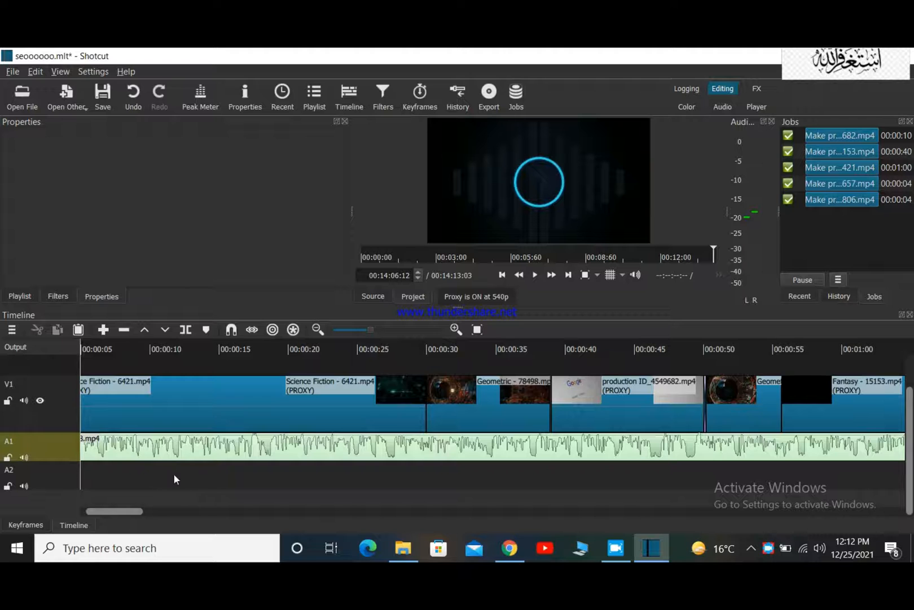
Open the music file [Non Copyrighted Music] _Ikson - Anywhere [Tropical House](MP3_70K).mp3 from the music folder in yt music store.
left_click(17, 98)
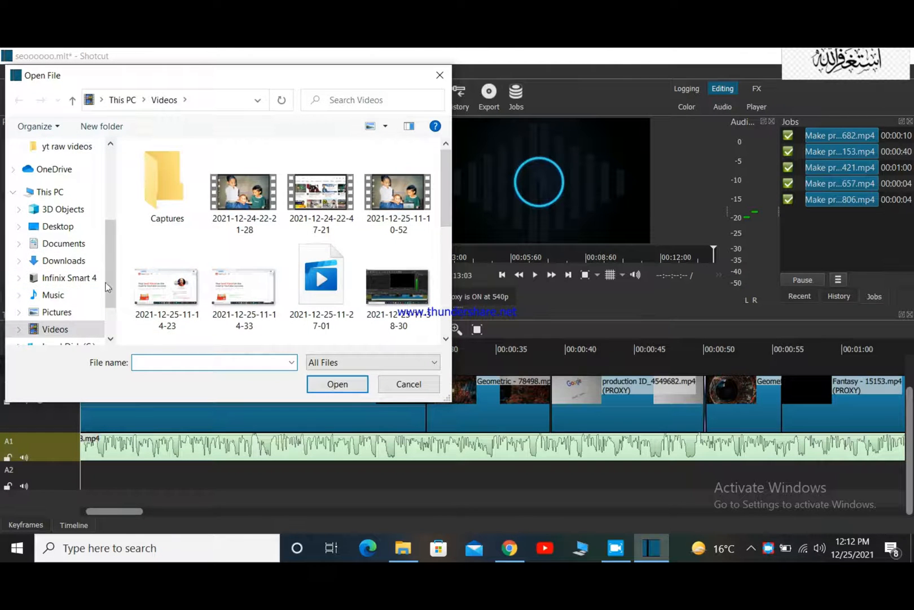
scroll(82, 290, "down", 1)
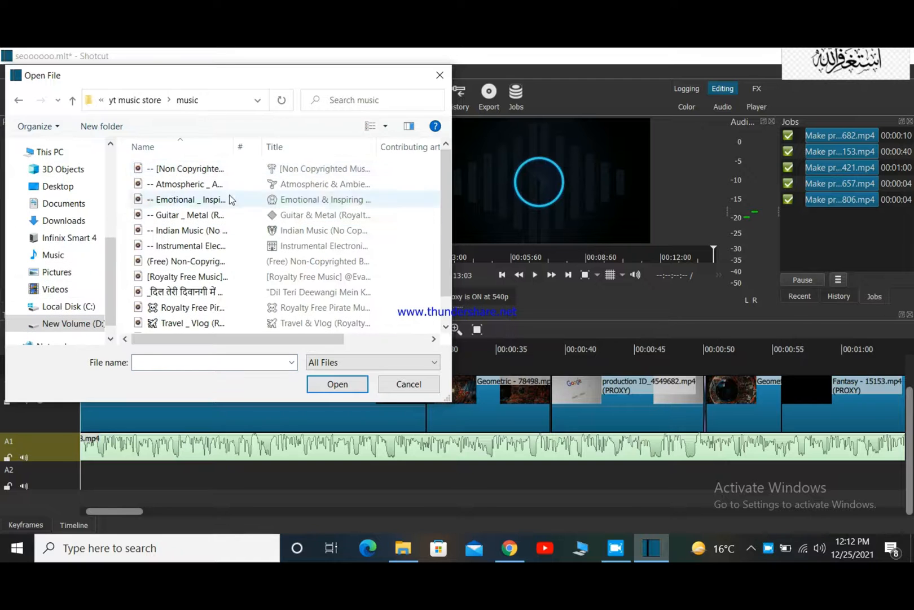
left_click(179, 172)
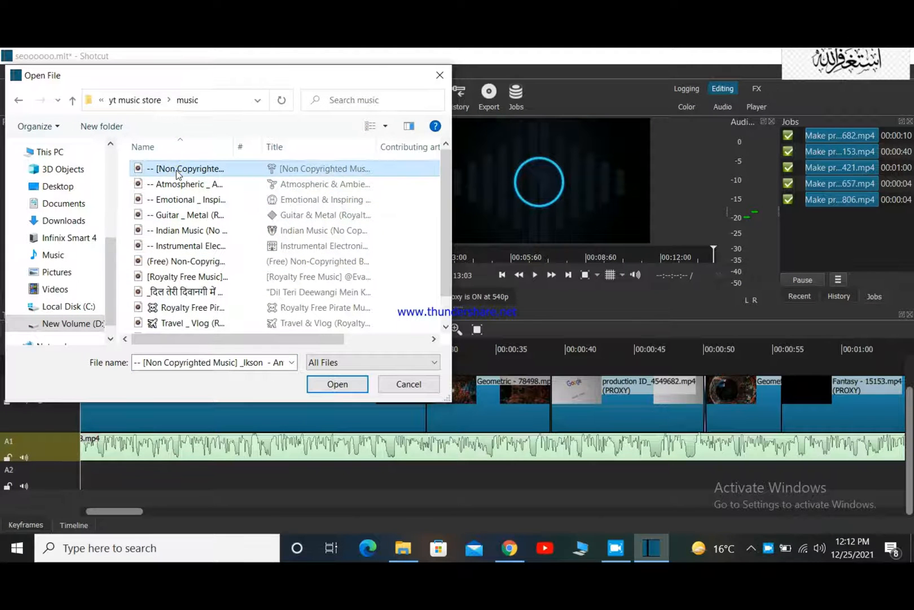
left_click(348, 384)
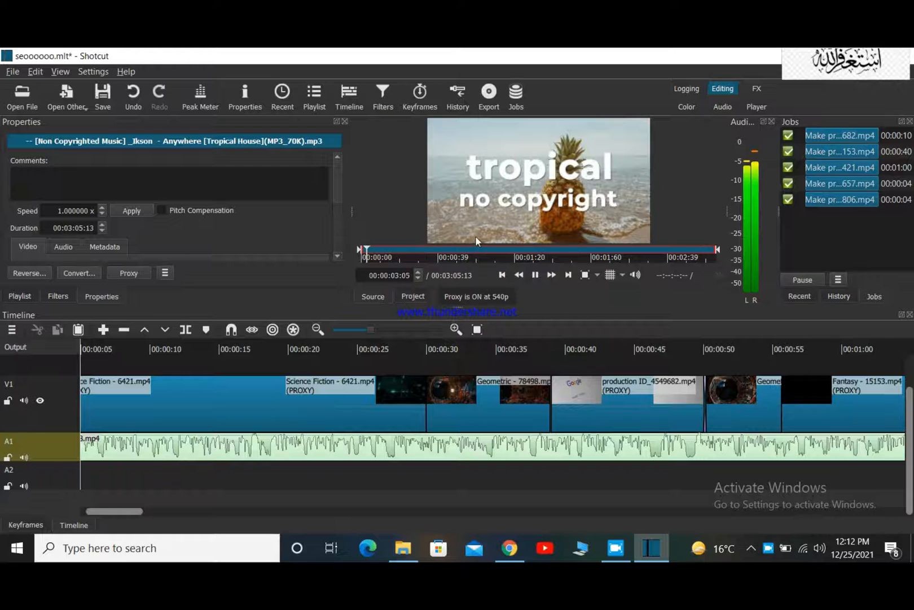
Place the opened music at the start of track A2 and open another music file to continue after its end.
left_click_drag(486, 207, 80, 464)
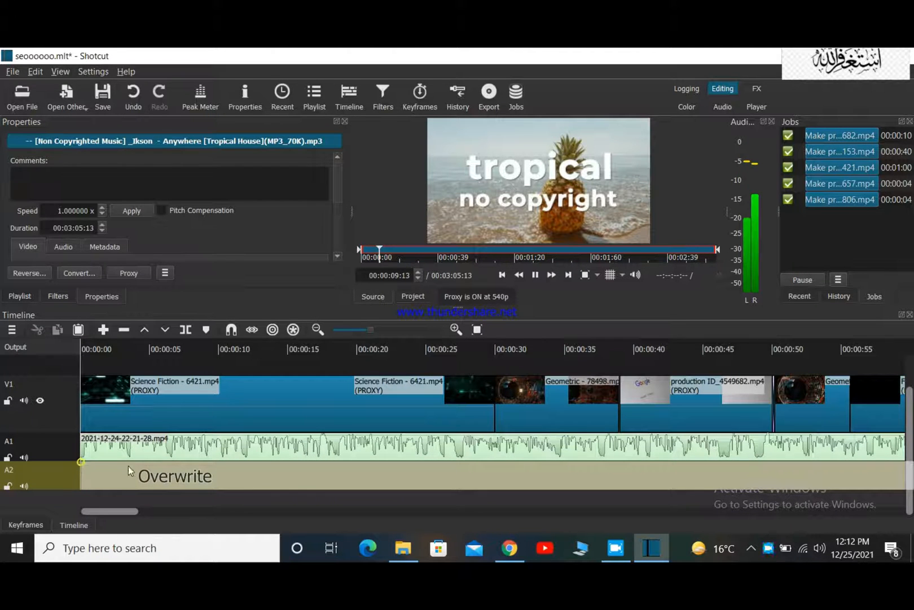
left_click_drag(115, 511, 278, 543)
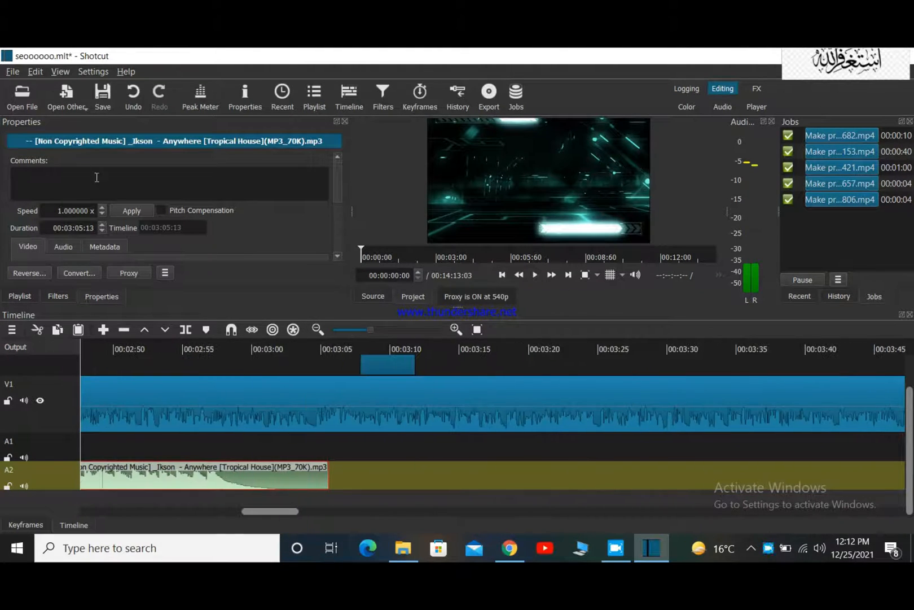
left_click(33, 101)
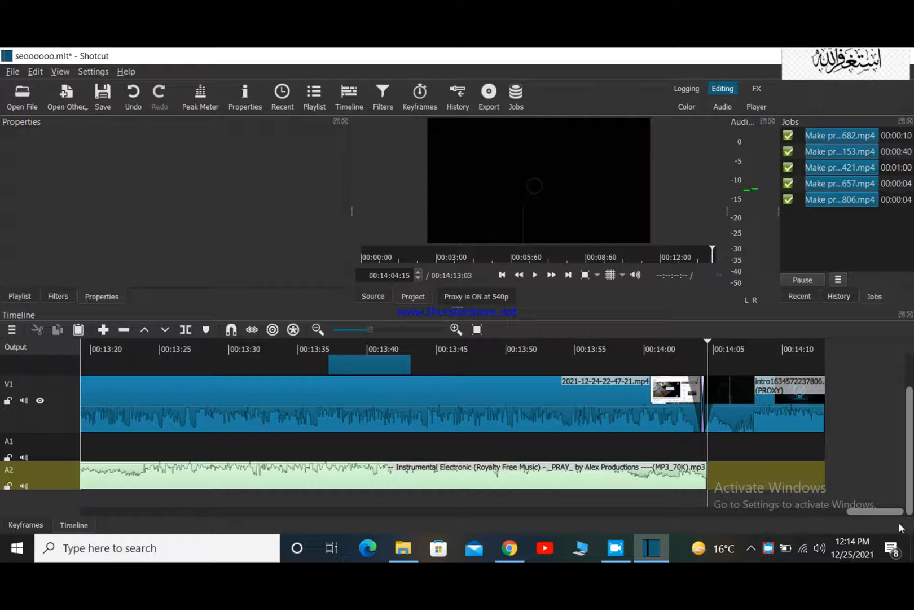
Play the timeline from 00:00:00:23 to check the background music on A2 together with the voice on A1.
left_click_drag(888, 510, 46, 450)
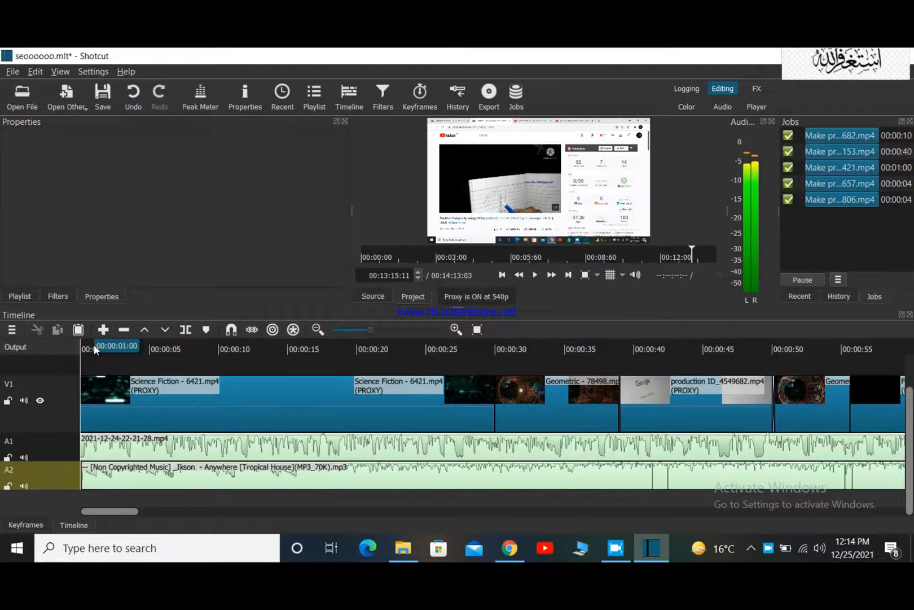
left_click(93, 348)
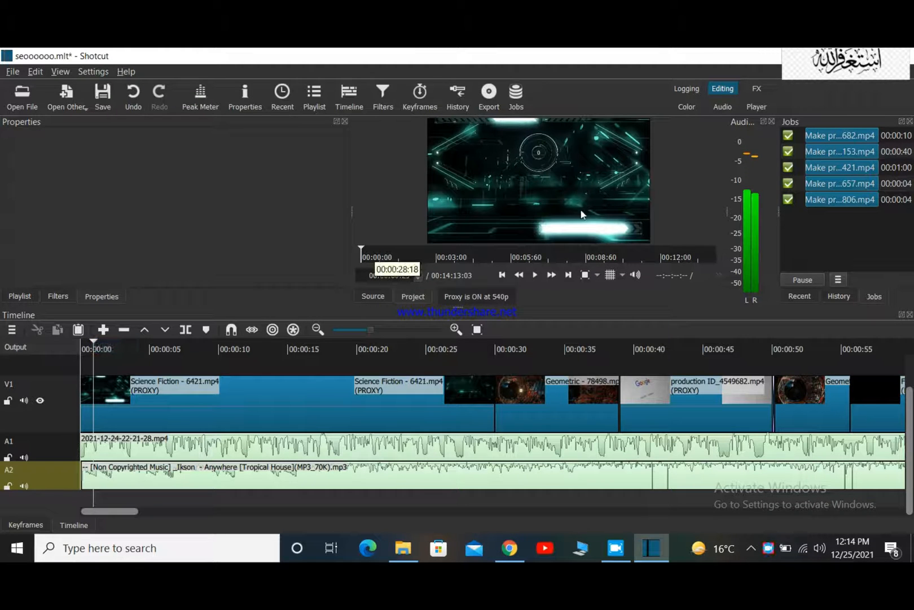
left_click(535, 275)
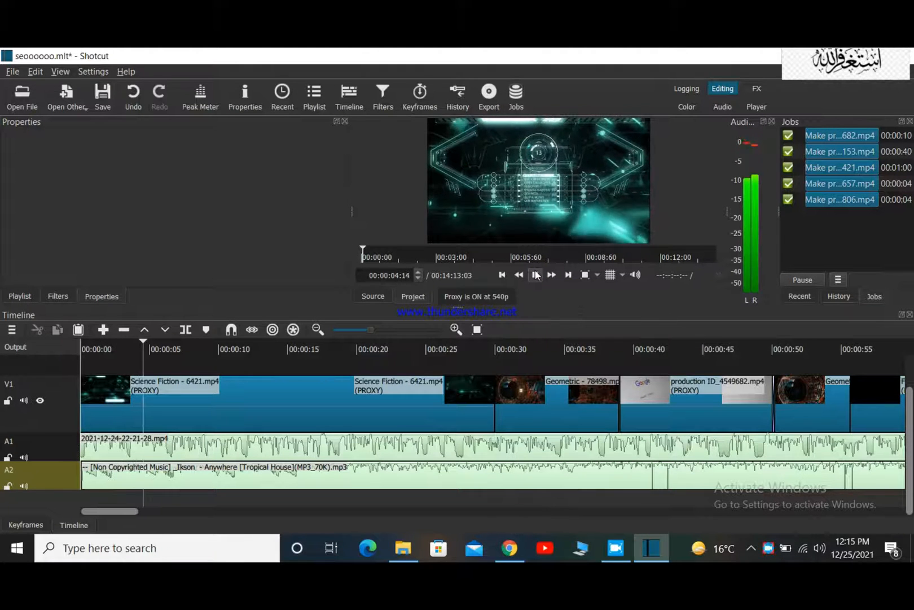
Pause playback and, for the Anywhere music clip on A2, mark the High Pass audio filter as a favourite.
left_click(536, 275)
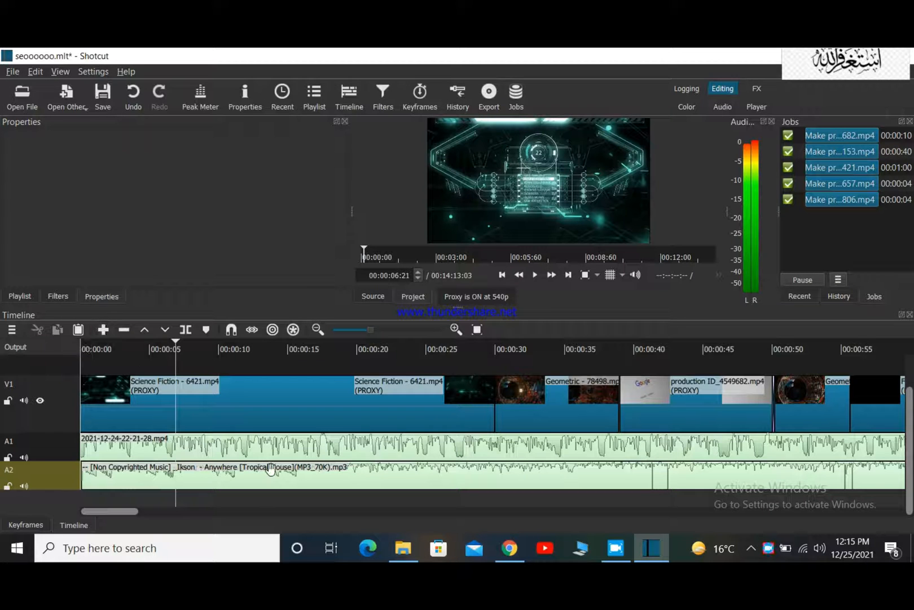
left_click(238, 479)
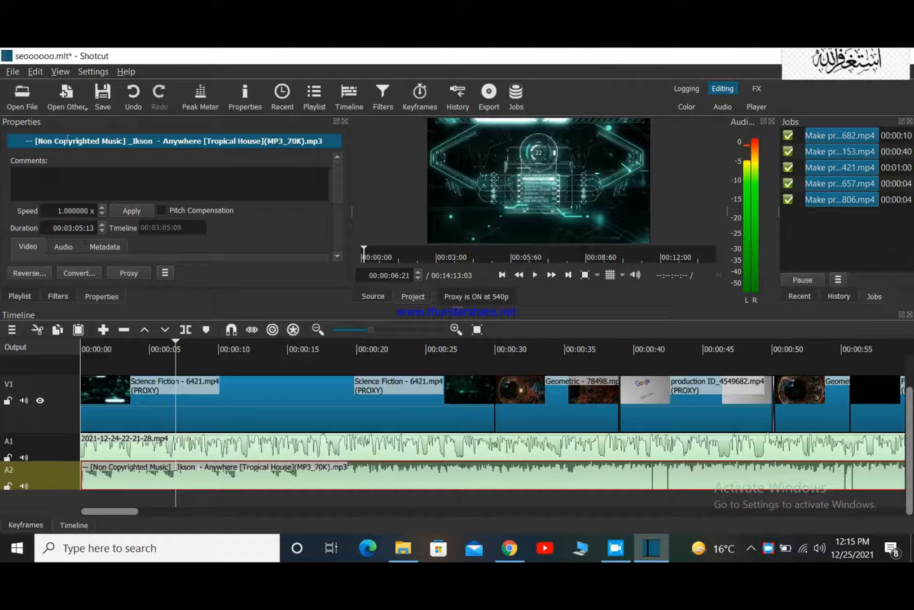
left_click(382, 94)
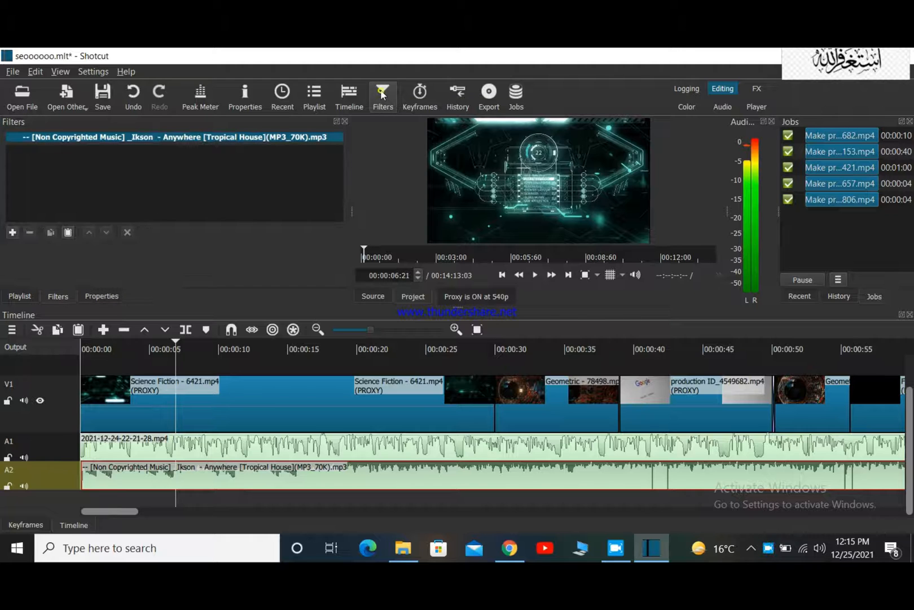
left_click(12, 232)
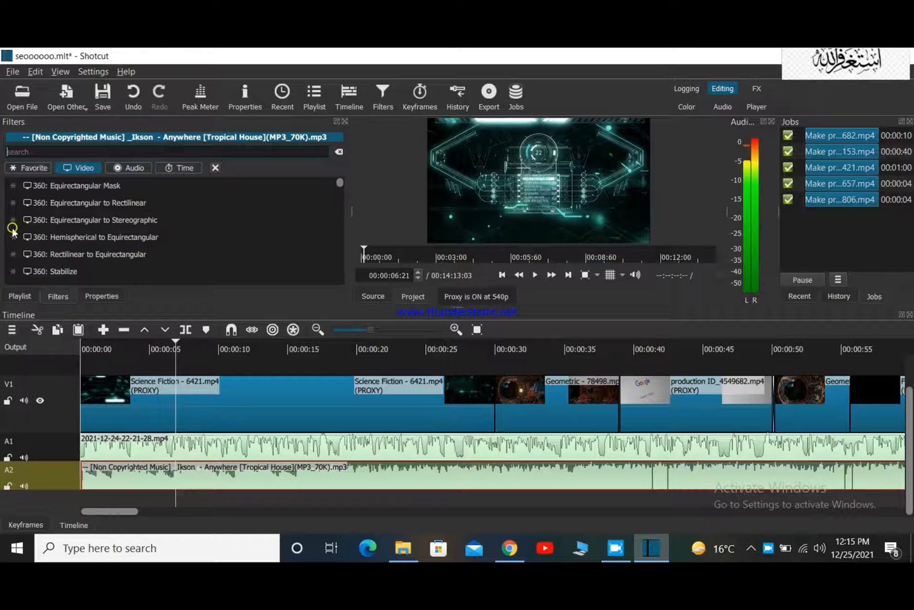
left_click(119, 170)
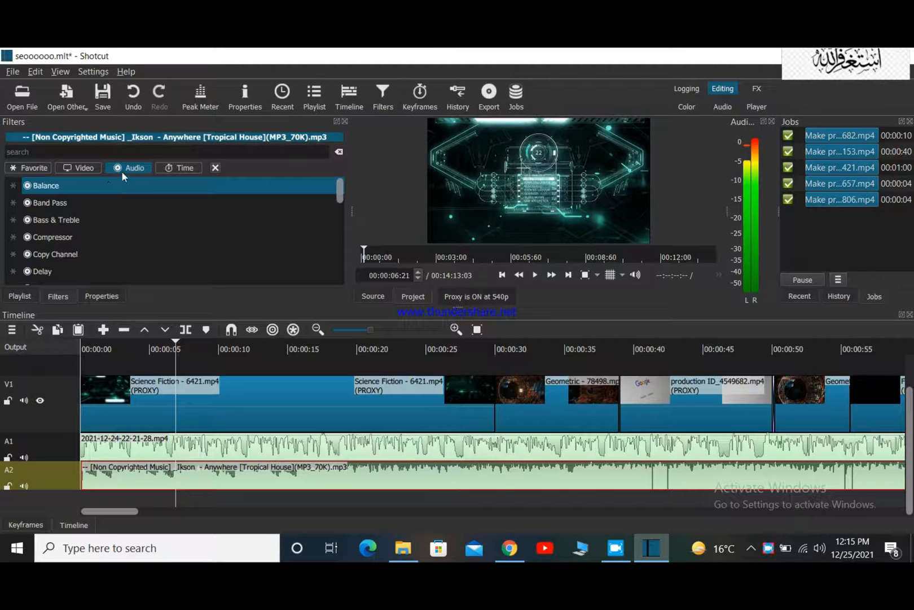
scroll(96, 223, "down", 3)
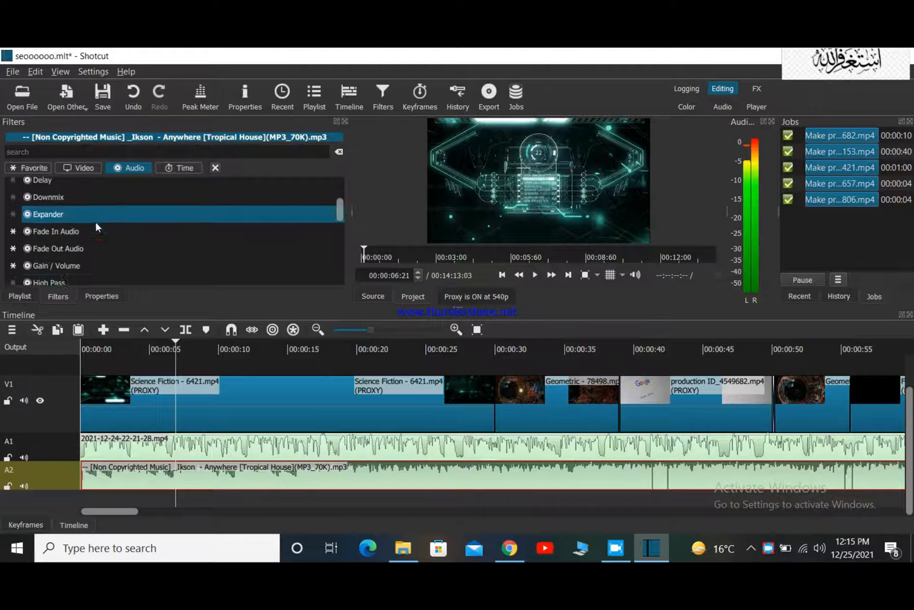
scroll(96, 221, "down", 2)
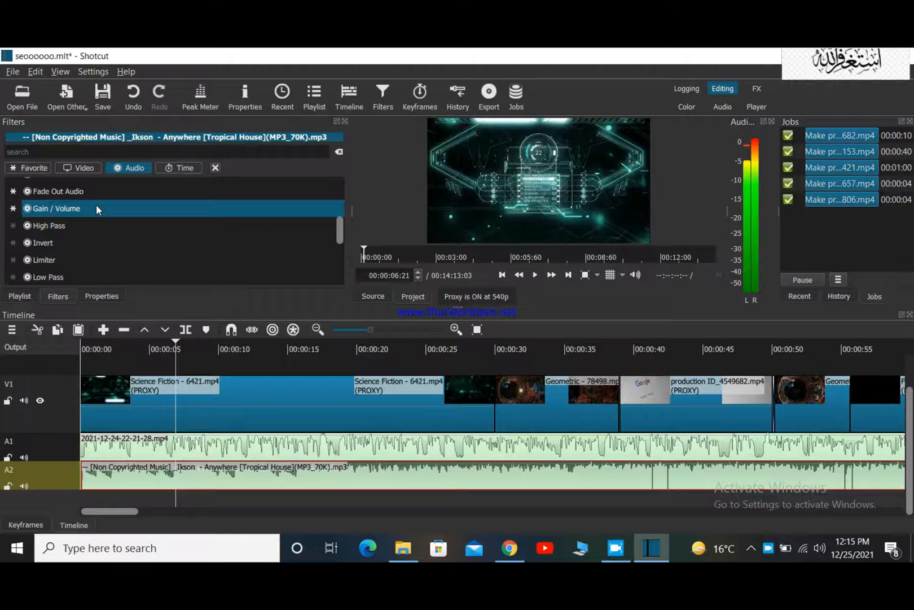
left_click(13, 226)
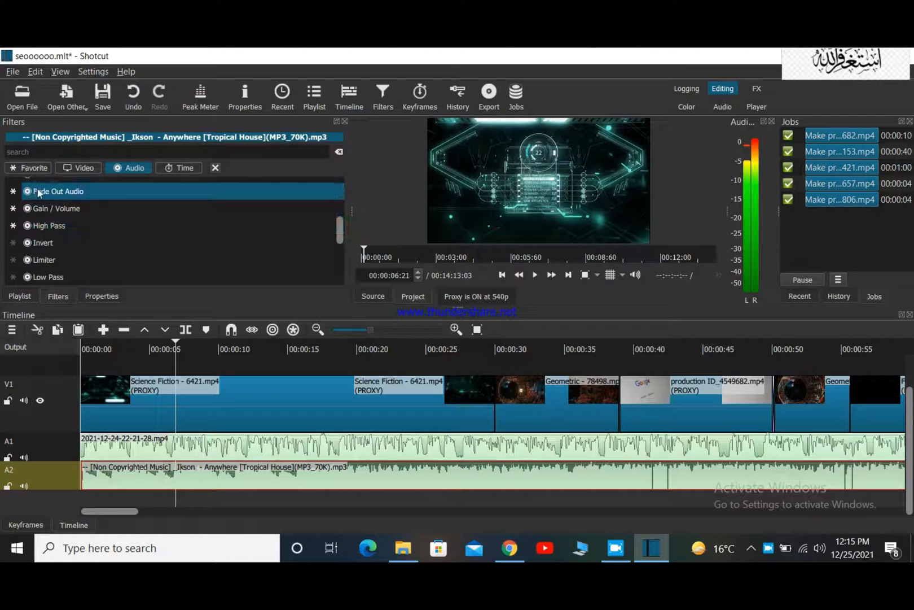
Add the Gain / Volume filter from the favourites to the Anywhere music clip on A2.
left_click(32, 168)
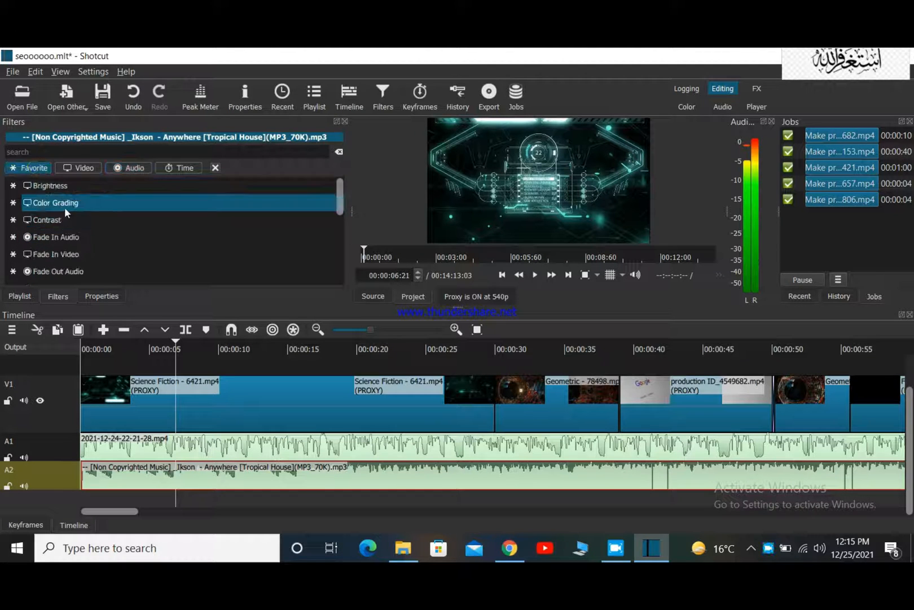
scroll(65, 237, "down", 3)
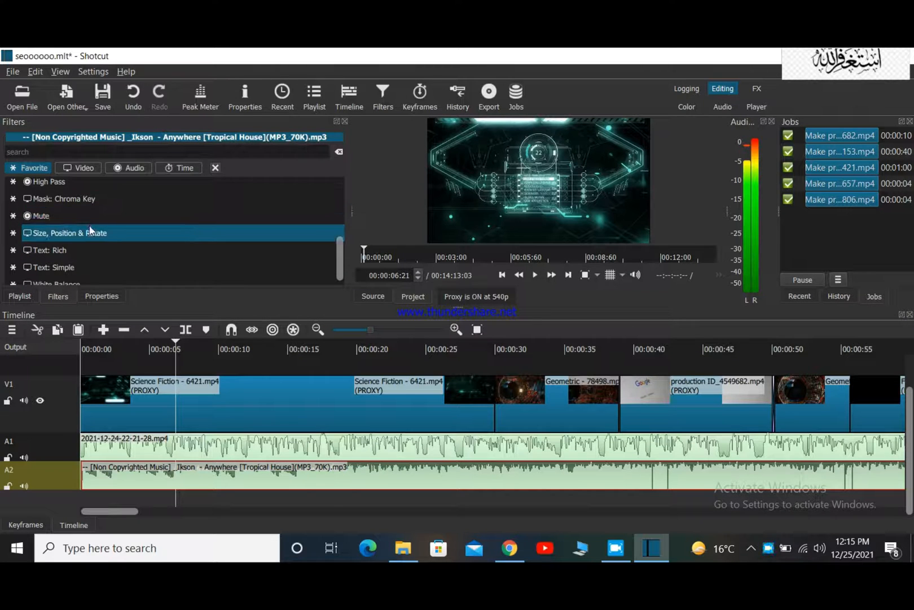
scroll(88, 231, "down", 1)
scroll(89, 232, "up", 2)
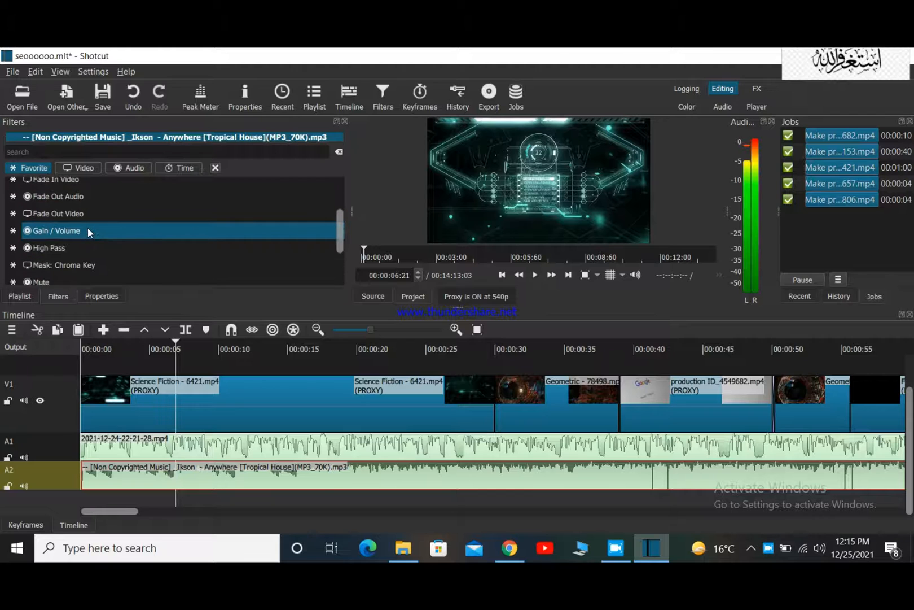
left_click(84, 230)
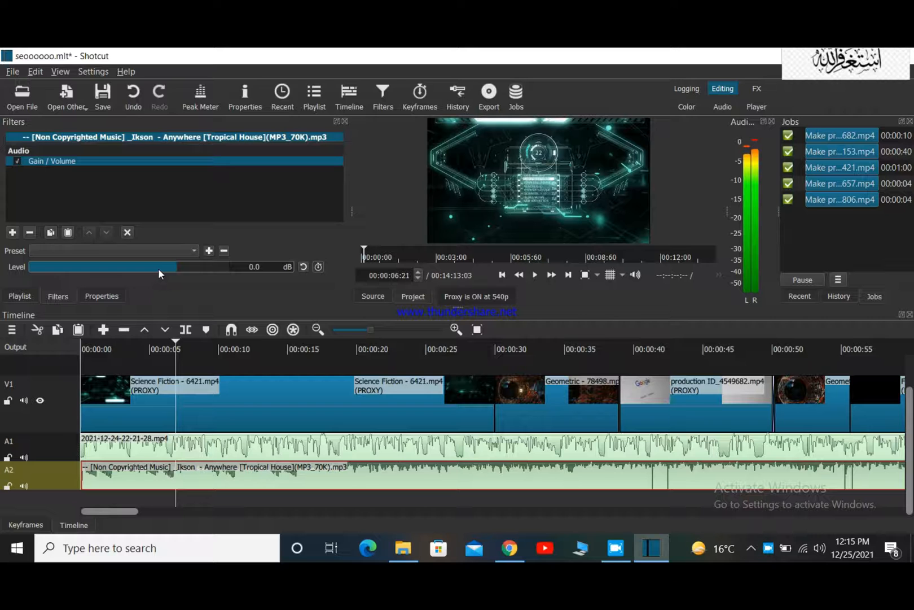
Lower the music clip's Gain / Volume level to -24.5 dB and play the timeline to check the balance.
left_click_drag(159, 268, 123, 267)
left_click(534, 275)
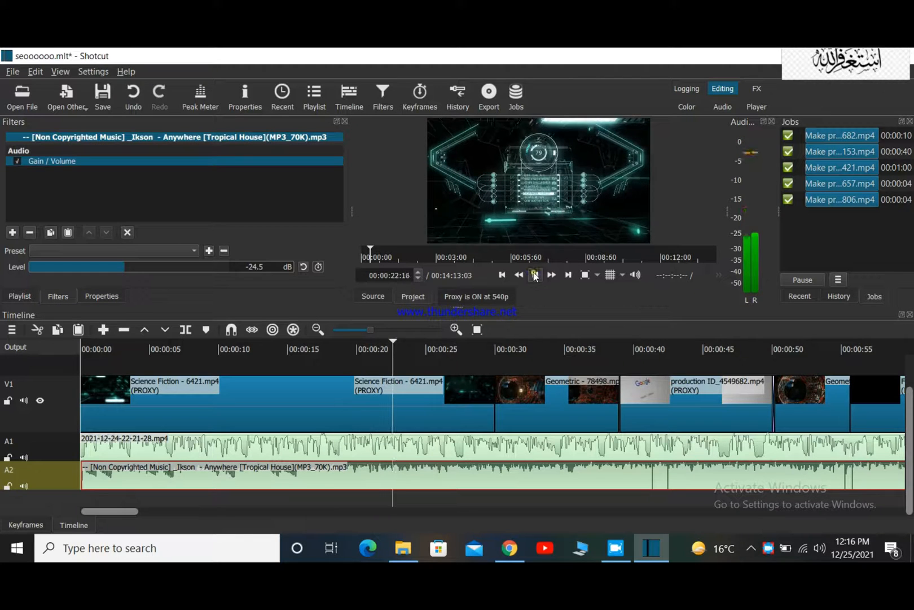
left_click(535, 275)
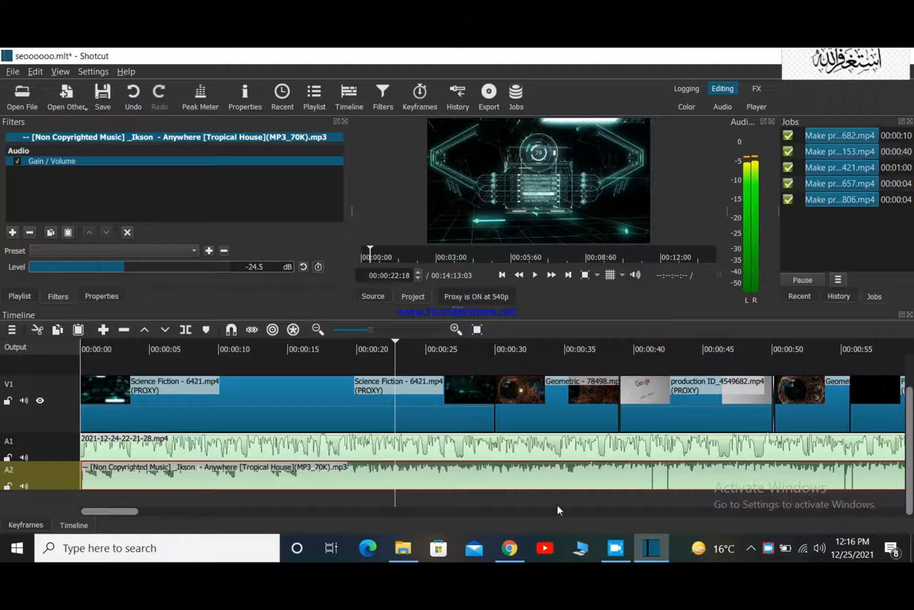
Select the second music clip, Dreams, on A2 and start adding a filter to it.
left_click_drag(112, 510, 286, 533)
left_click(284, 481)
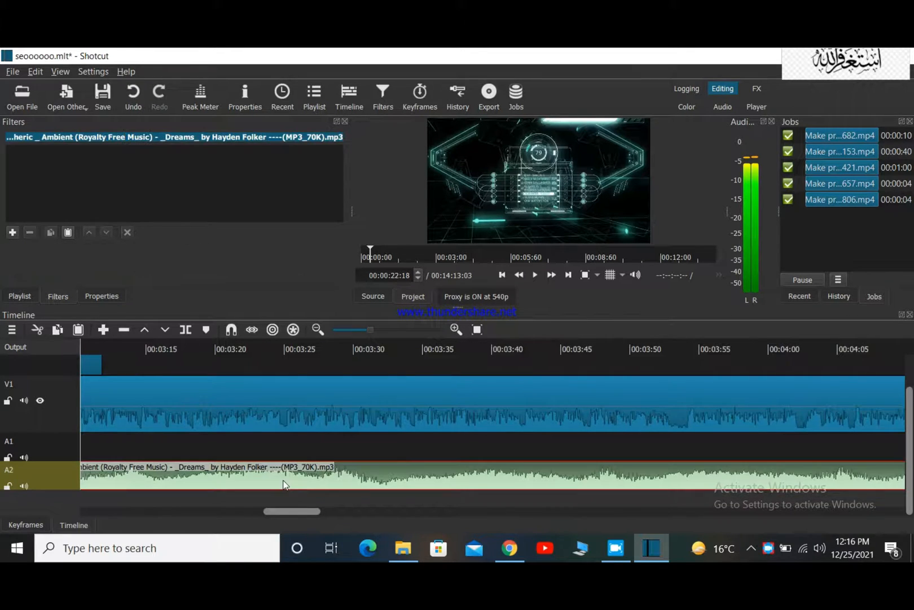
left_click(12, 233)
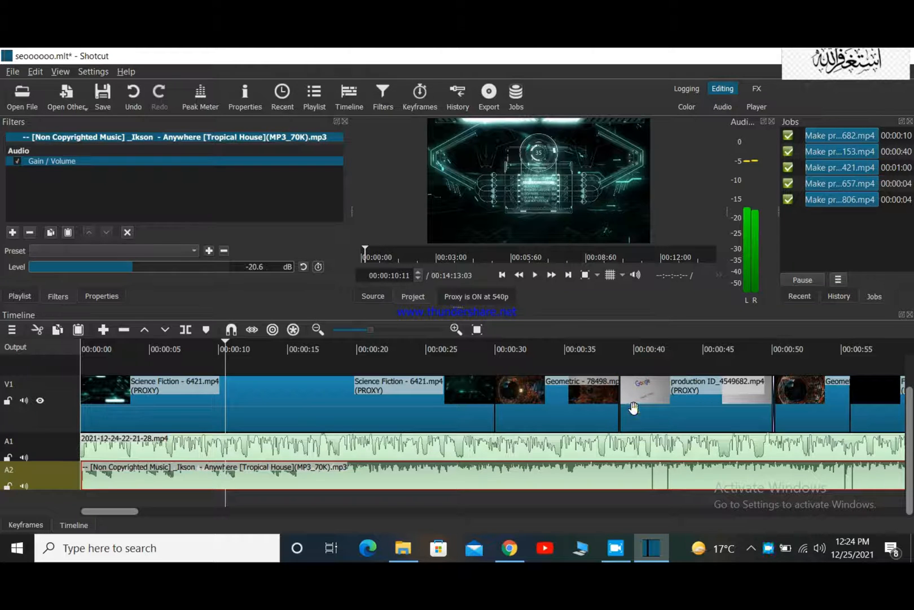
Overlap the production ID_4549682.mp4 clip on V1 with the preceding Geometric clip as a transition, and place the playhead on it at 00:00:38:18.
left_click(638, 411)
left_click_drag(635, 406, 623, 406)
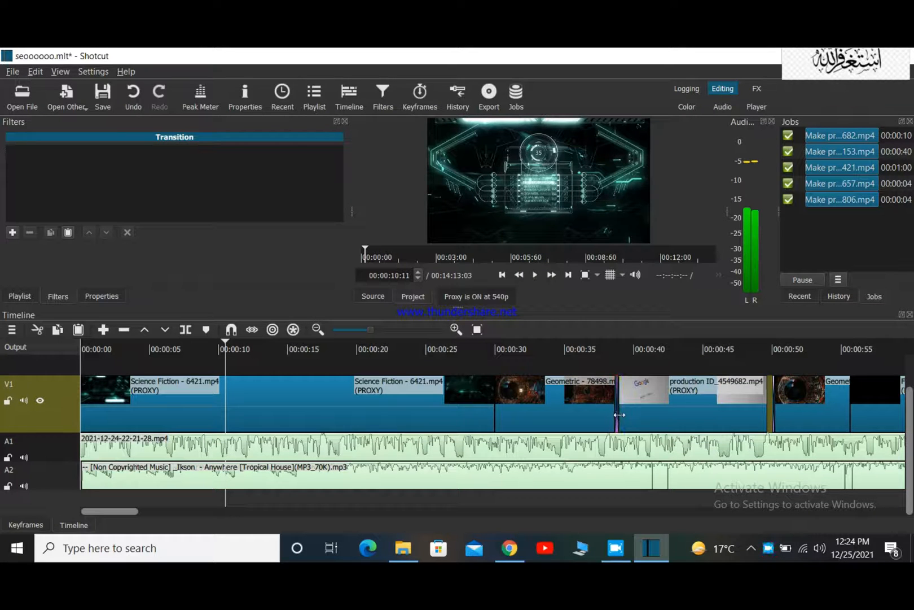
left_click(618, 354)
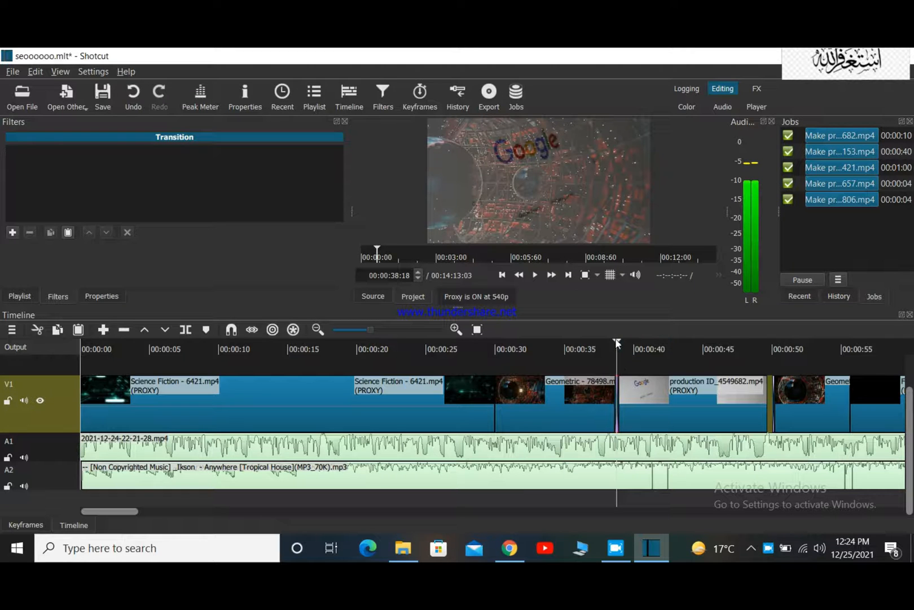
Change the video type of the transition between the Geometric and Google clips to Bar Vertical and play it back.
left_click(249, 94)
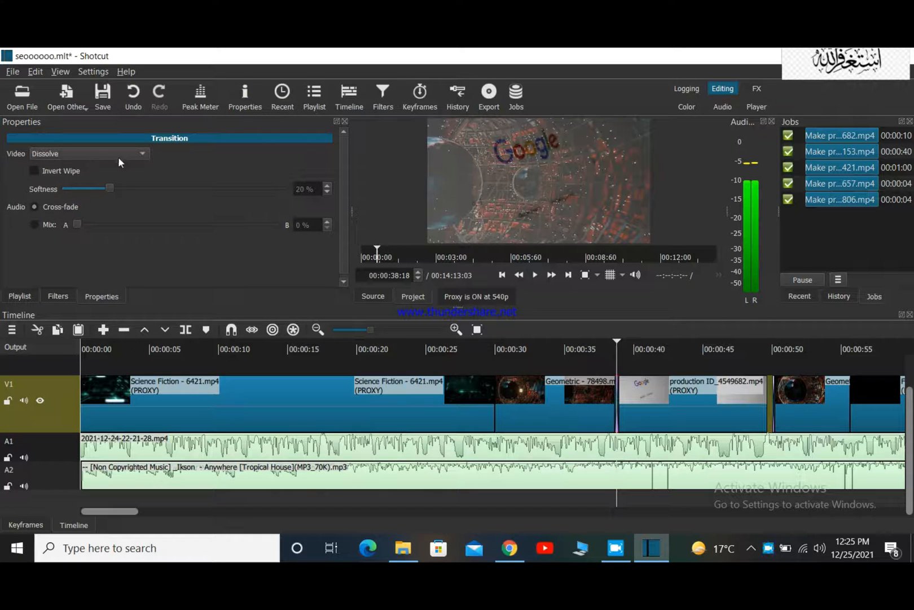
left_click(140, 153)
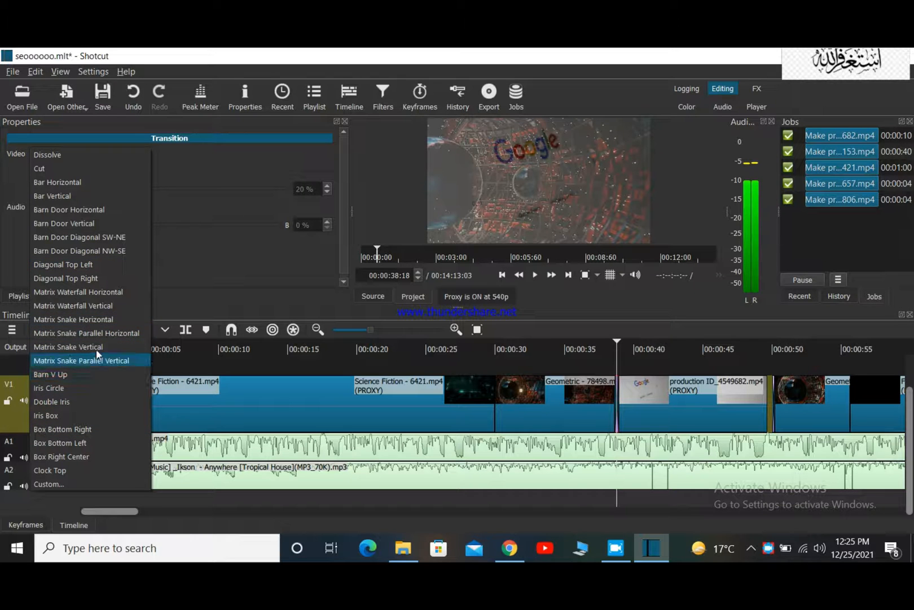
left_click(83, 197)
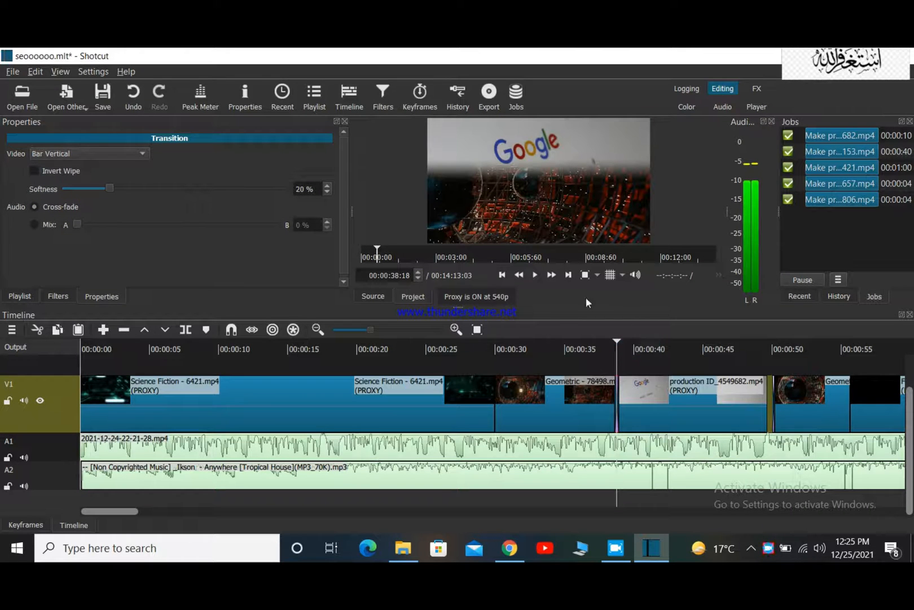
left_click(535, 276)
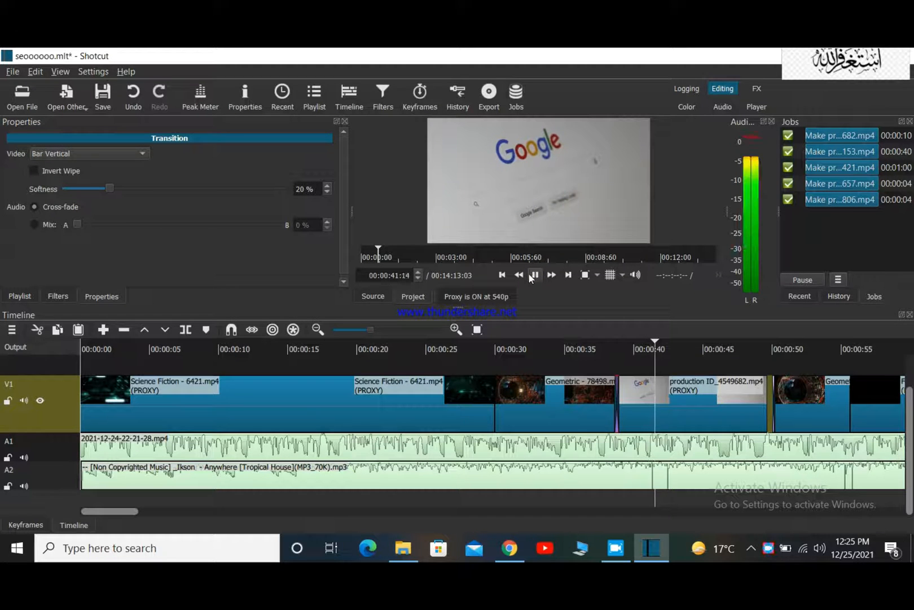
left_click(535, 277)
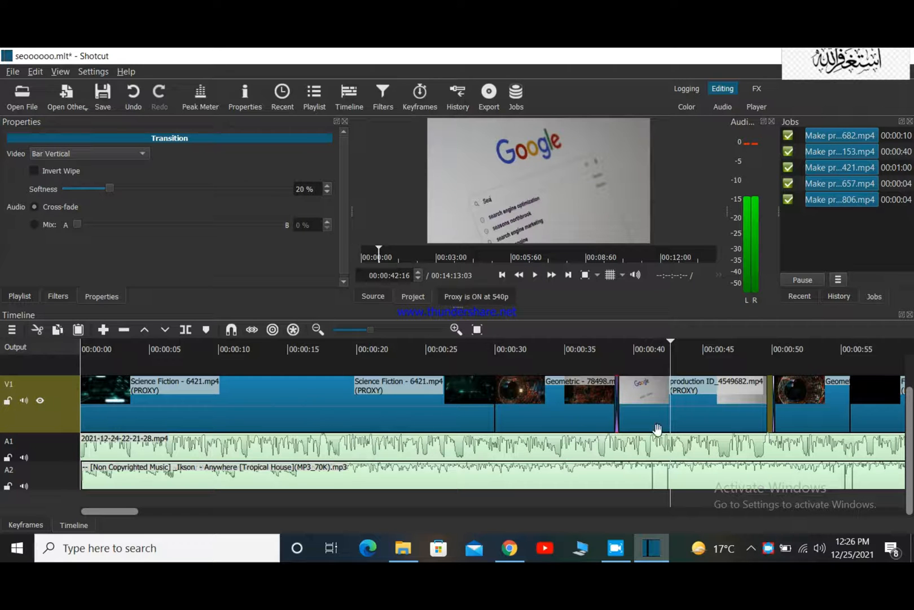
Add a Text: Simple filter to the first Science Fiction - 6421.mp4 clip on V1 and replace its text with SEO.
left_click_drag(102, 508, 36, 496)
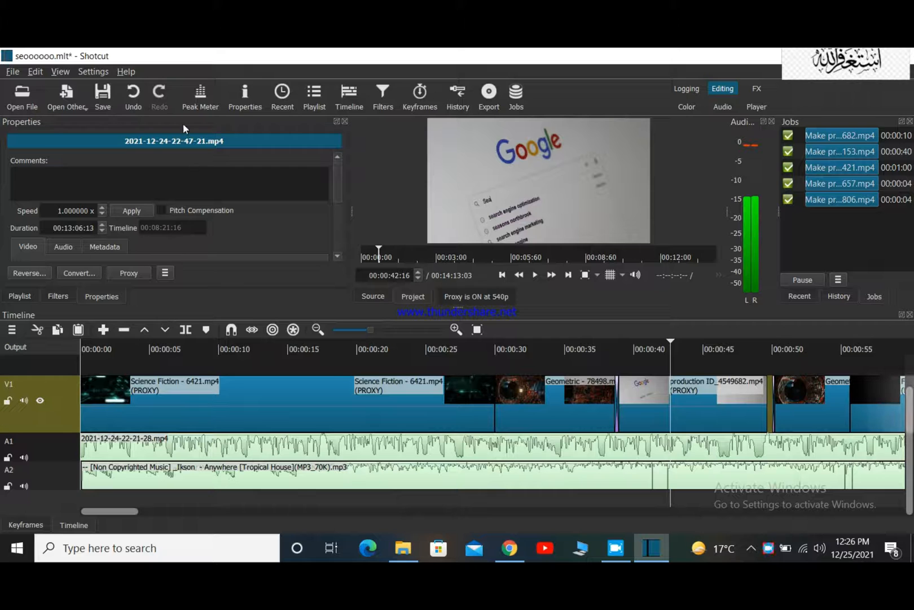
left_click(382, 96)
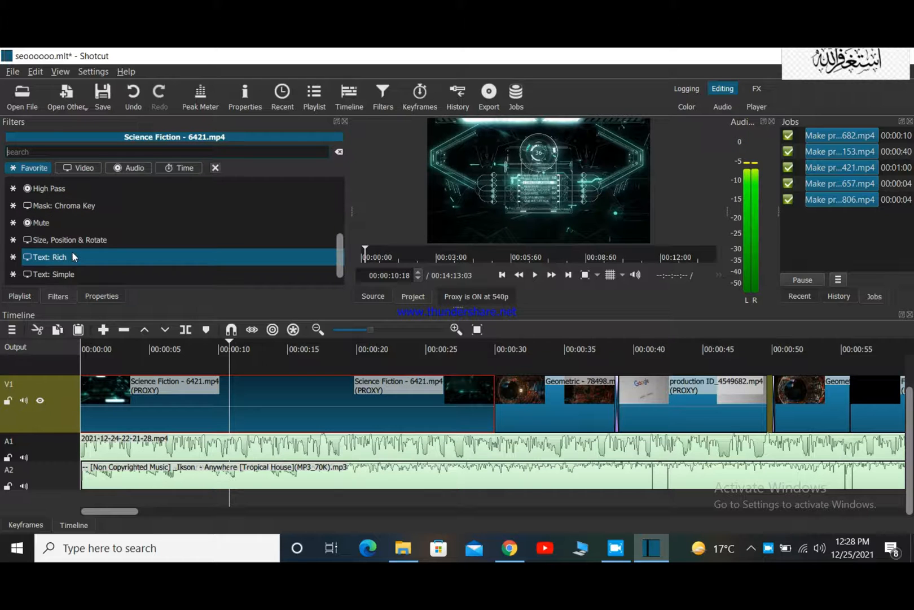
left_click(62, 270)
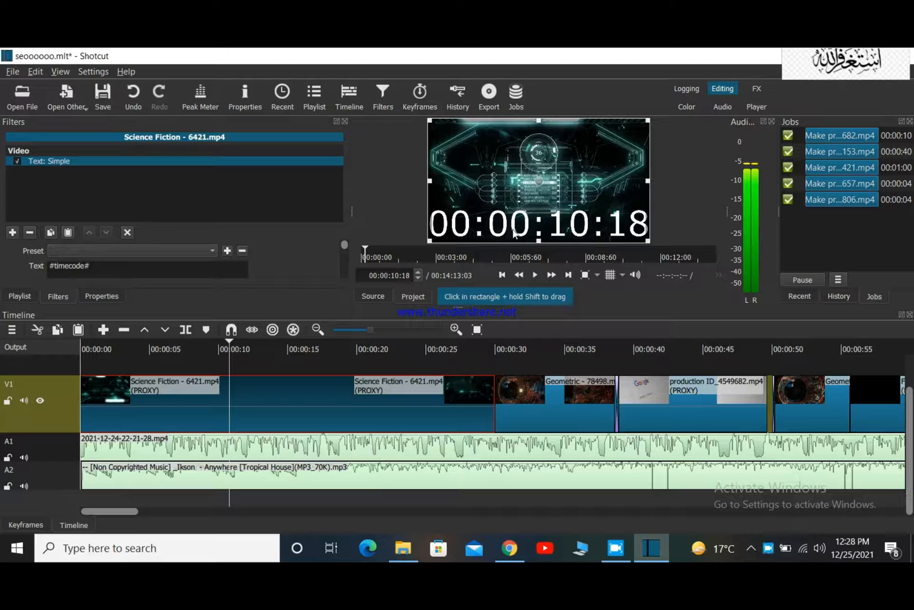
left_click(103, 265)
key("BackSpace")
key("BackSpace")
key("BackSpace")
key("BackSpace")
key("BackSpace")
key("BackSpace")
key("BackSpace")
key("BackSpace")
key("BackSpace")
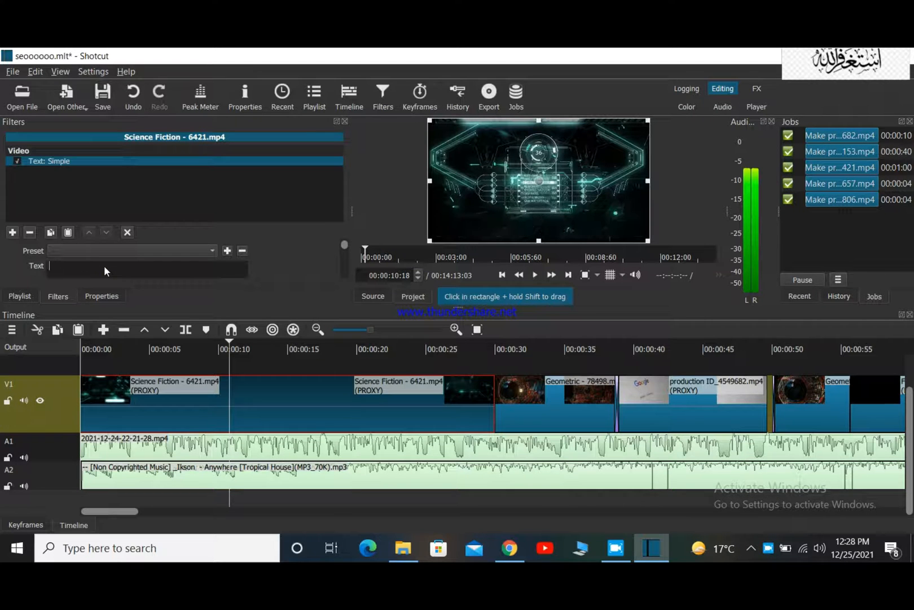
type("SEO")
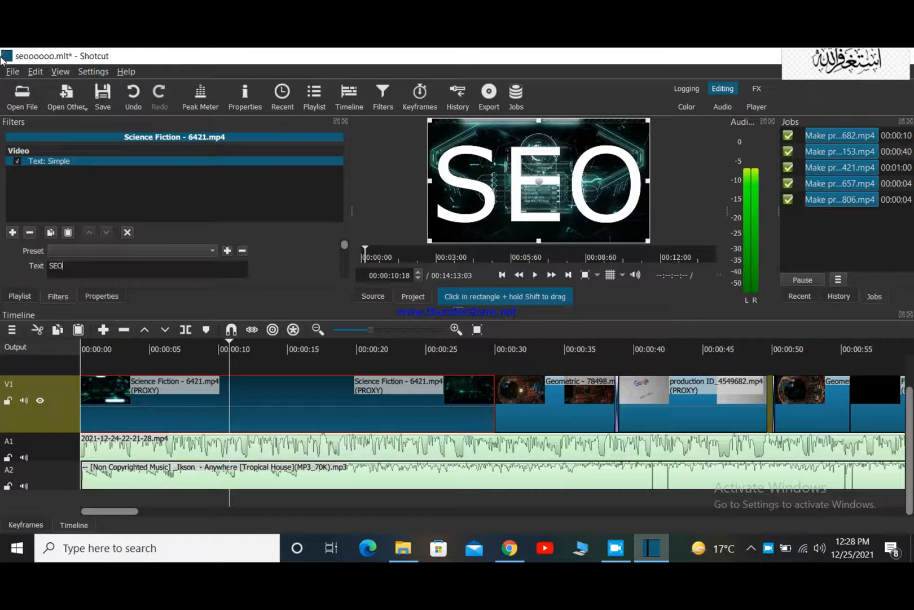
Set the SEO text's font colour to yellow (#ffff00) and try adjusting its outline thickness.
mouse_move(345, 249)
left_mouse_down()
mouse_move(344, 271)
mouse_move(349, 257)
left_mouse_up()
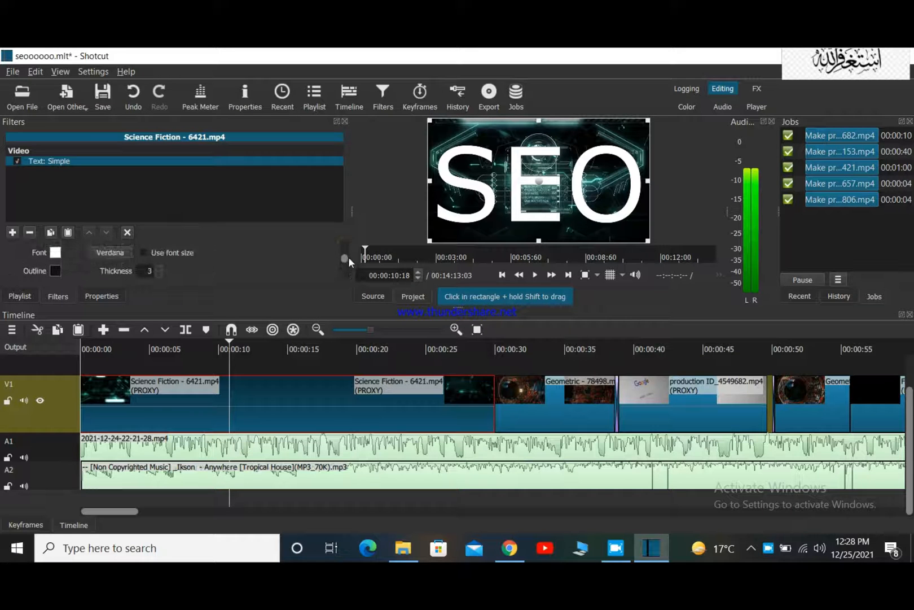
left_click(55, 254)
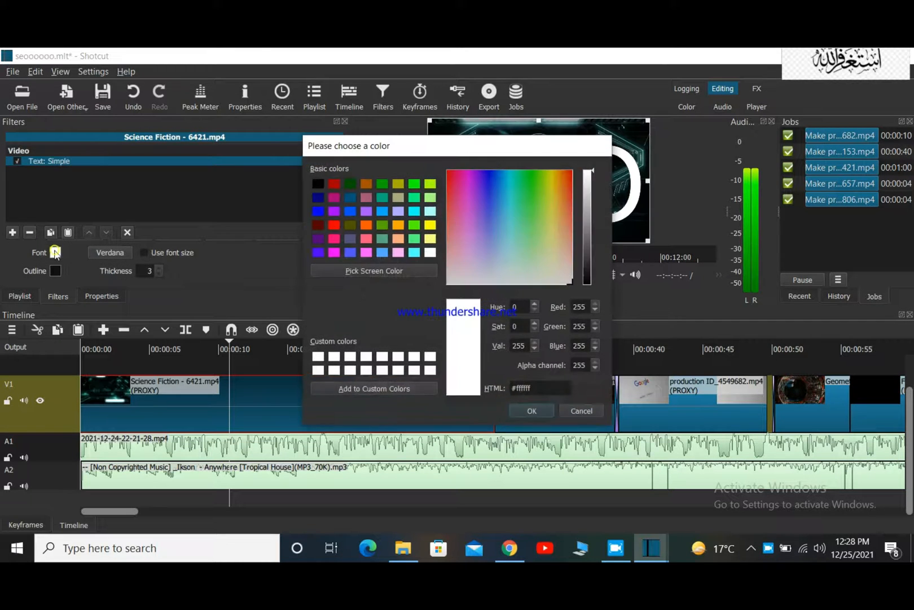
left_click(430, 225)
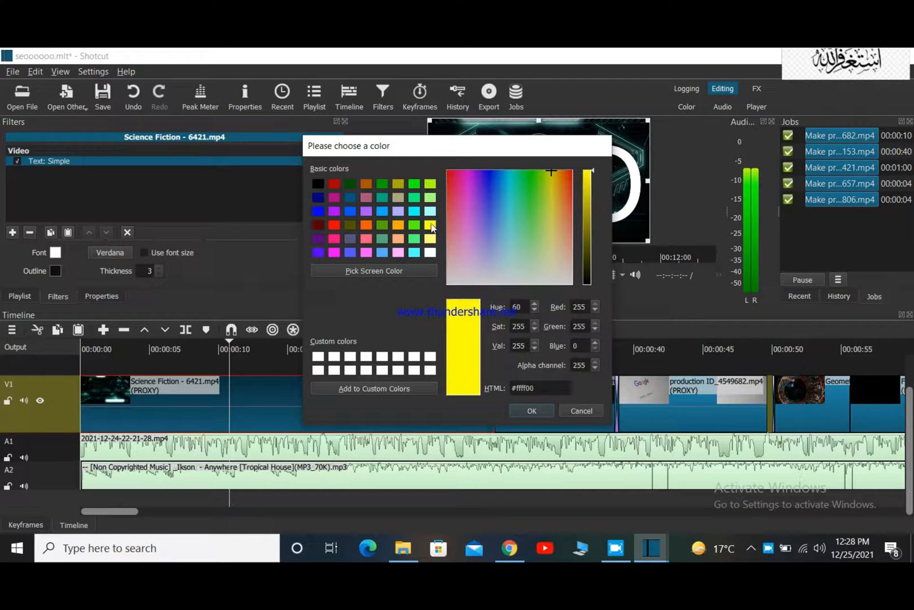
left_click(520, 407)
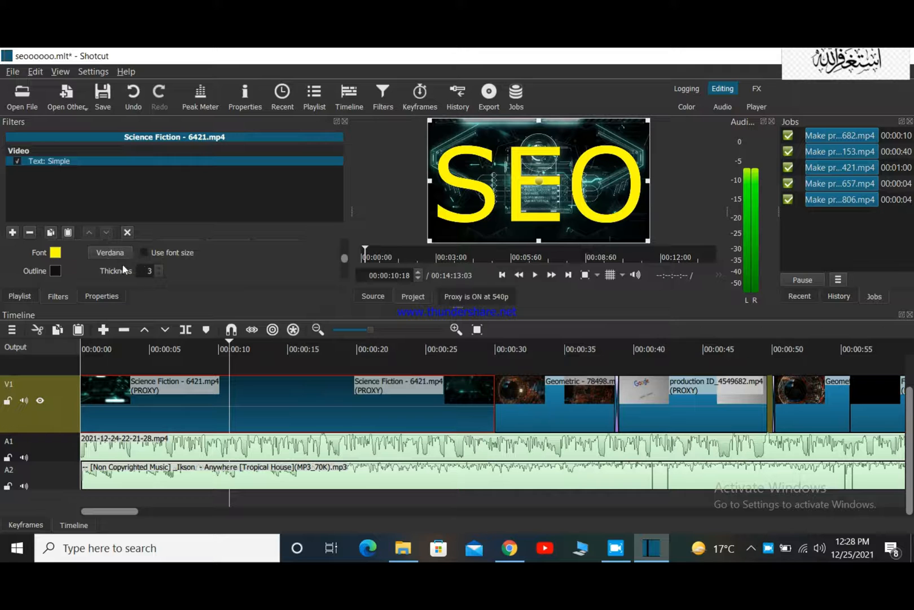
left_click(158, 265)
left_click(158, 275)
Shrink the SEO text box to about 653 x 464 and move it to position 45, 238 in the frame.
left_click_drag(342, 259, 342, 267)
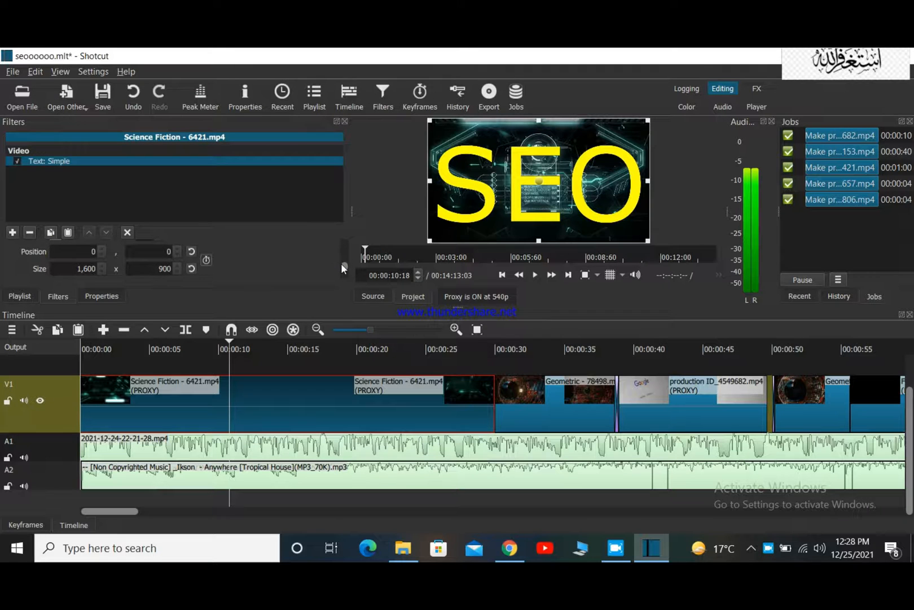
left_click(103, 271)
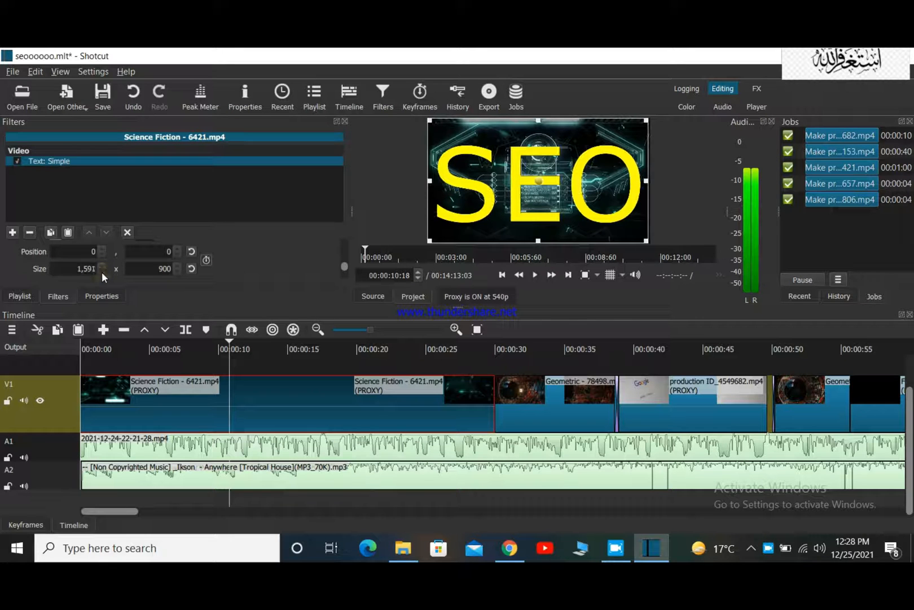
left_click(102, 271)
scroll(101, 272, "down", 18)
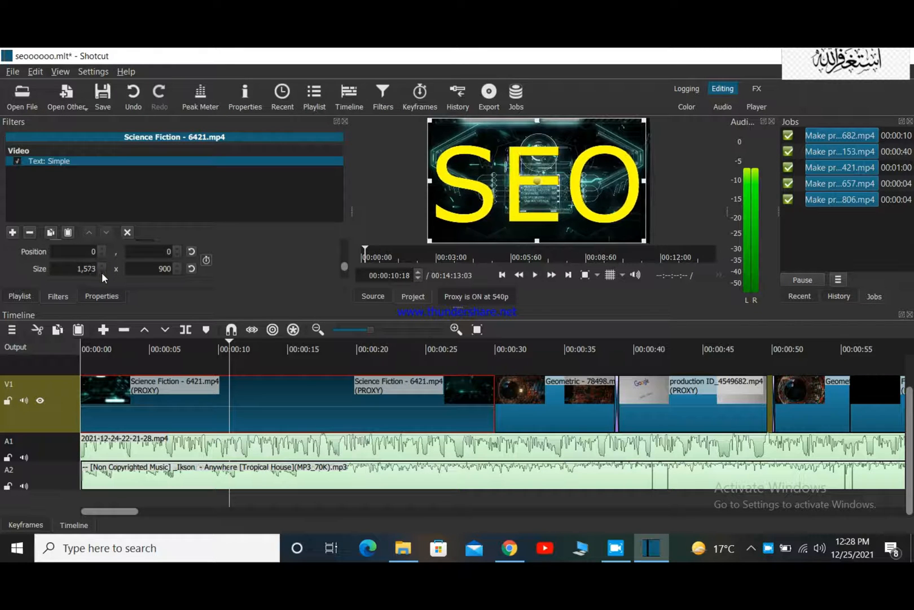
scroll(102, 272, "down", 7)
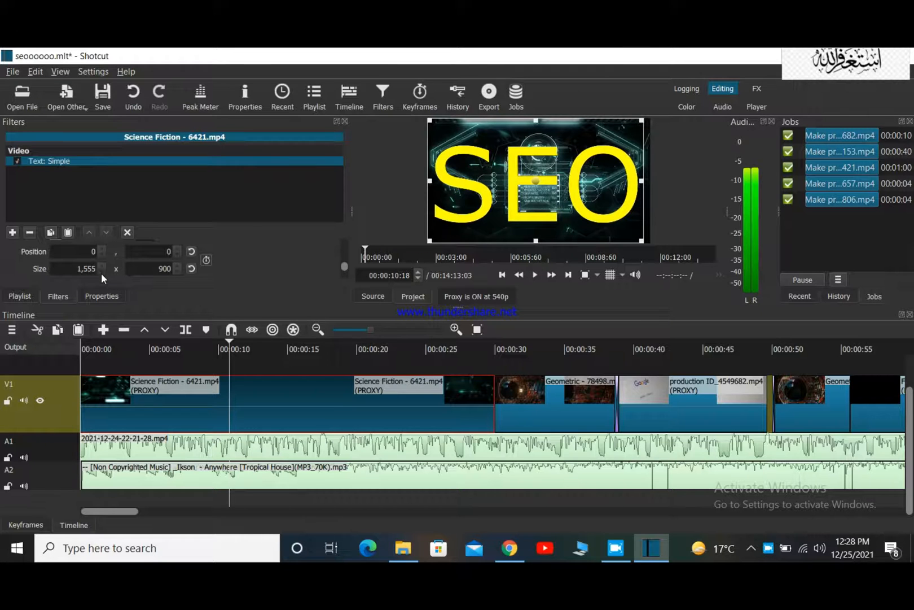
left_click_drag(430, 241, 564, 179)
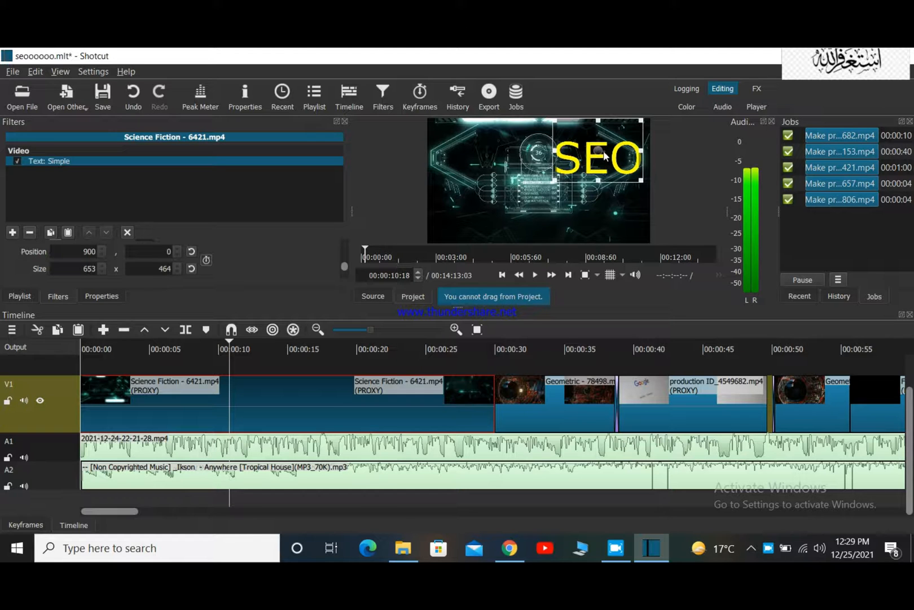
left_click_drag(602, 153, 480, 194)
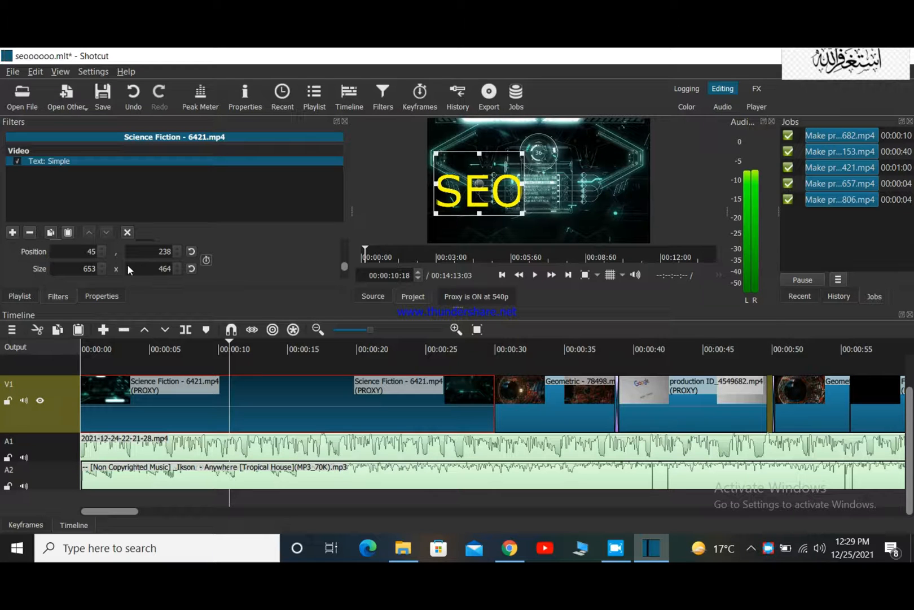
scroll(135, 266, "up", 2)
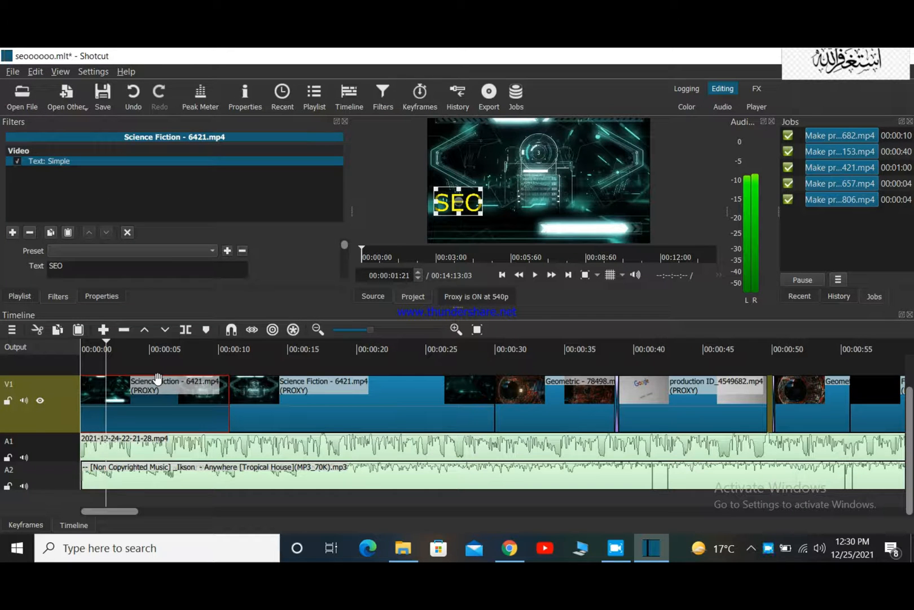
Add an empty video track above the stock clips and open the white calligraphy image download.png from the Desktop.
key("ctrl+i")
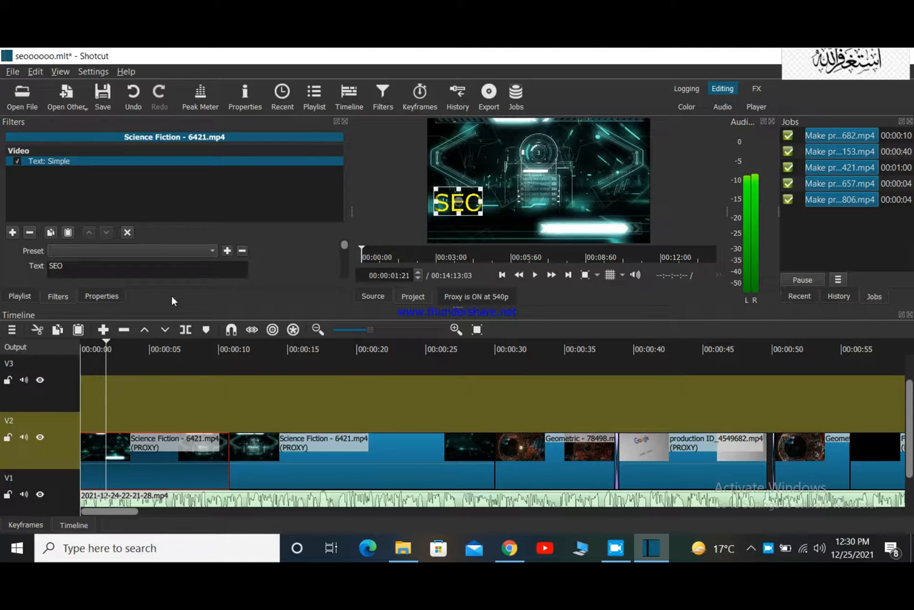
left_click(22, 95)
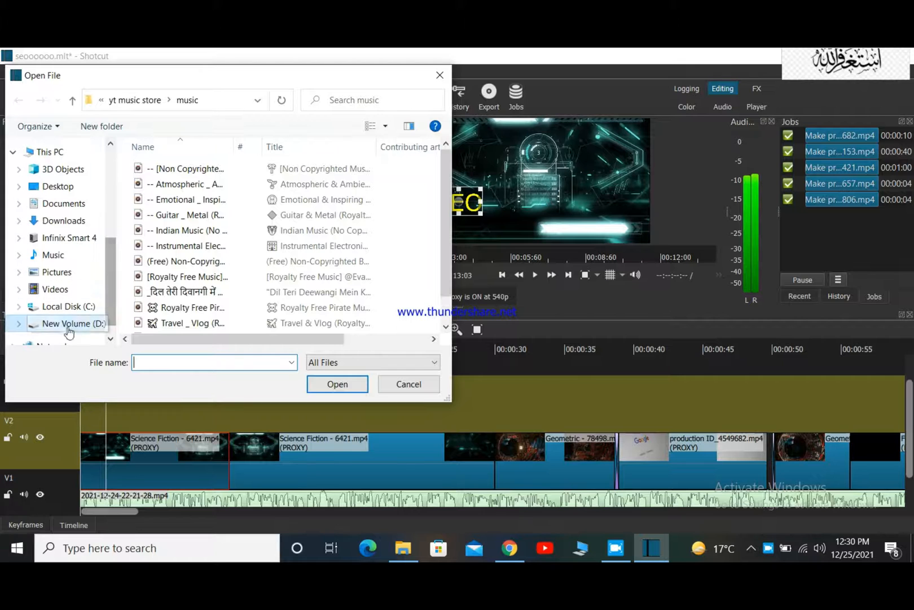
scroll(73, 322, "down", 1)
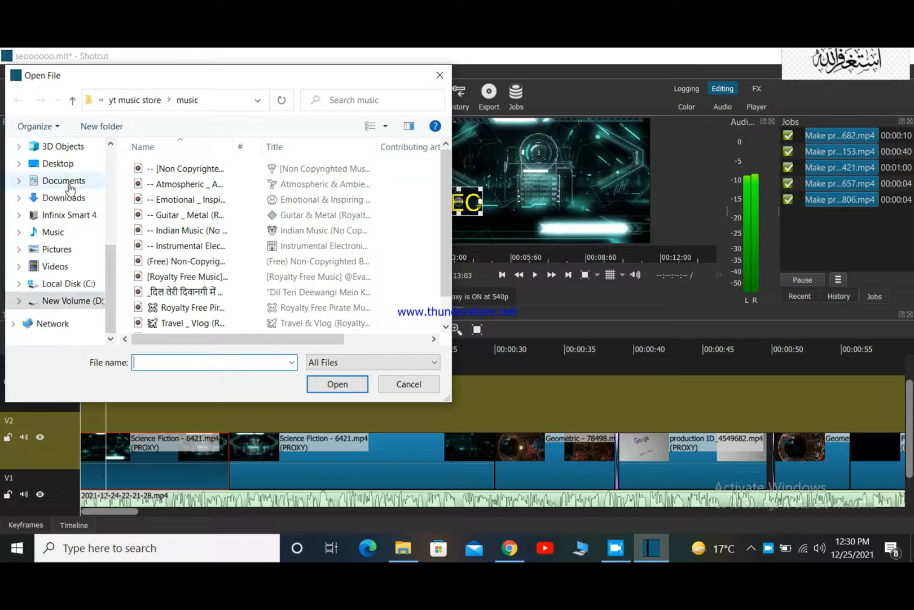
scroll(61, 190, "up", 2)
left_click(55, 212)
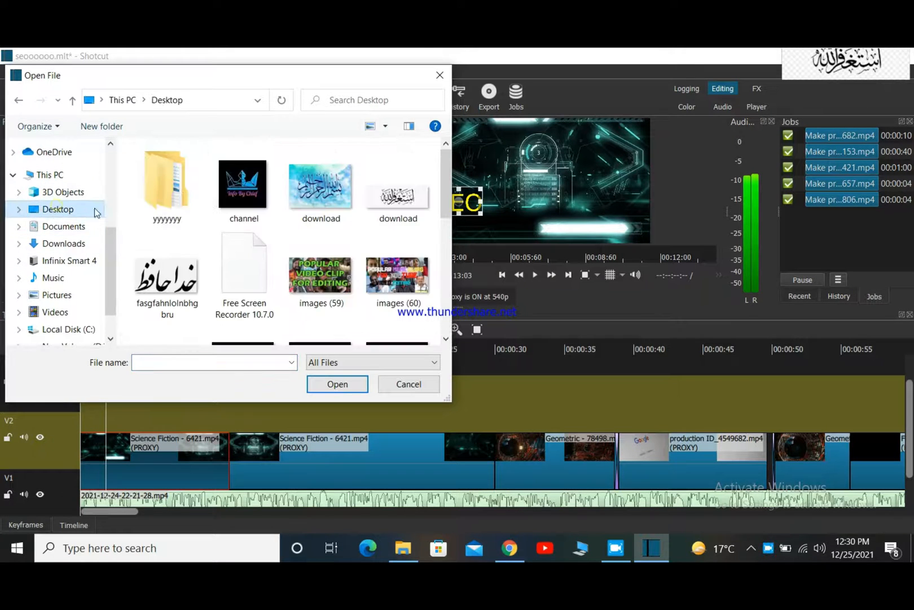
scroll(406, 210, "down", 5)
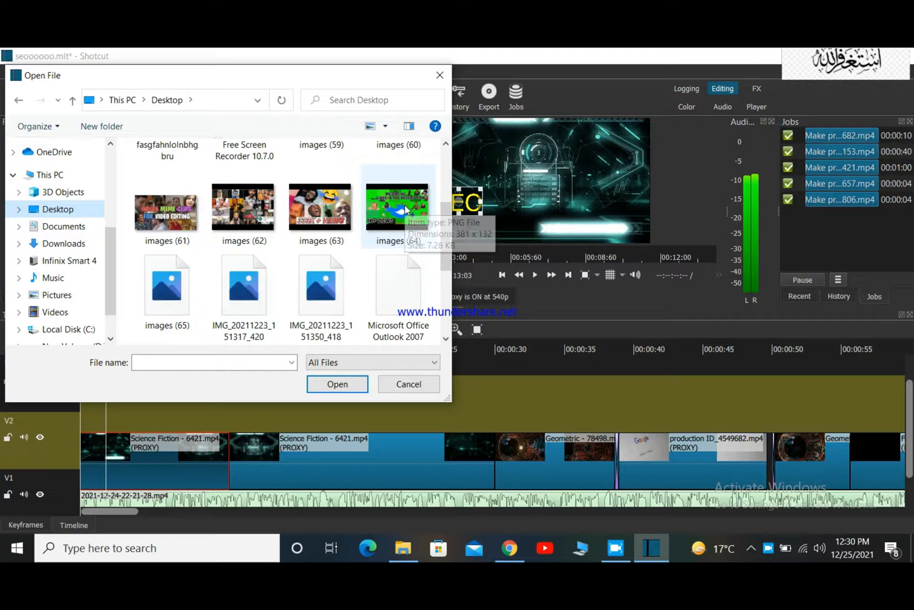
scroll(405, 210, "up", 2)
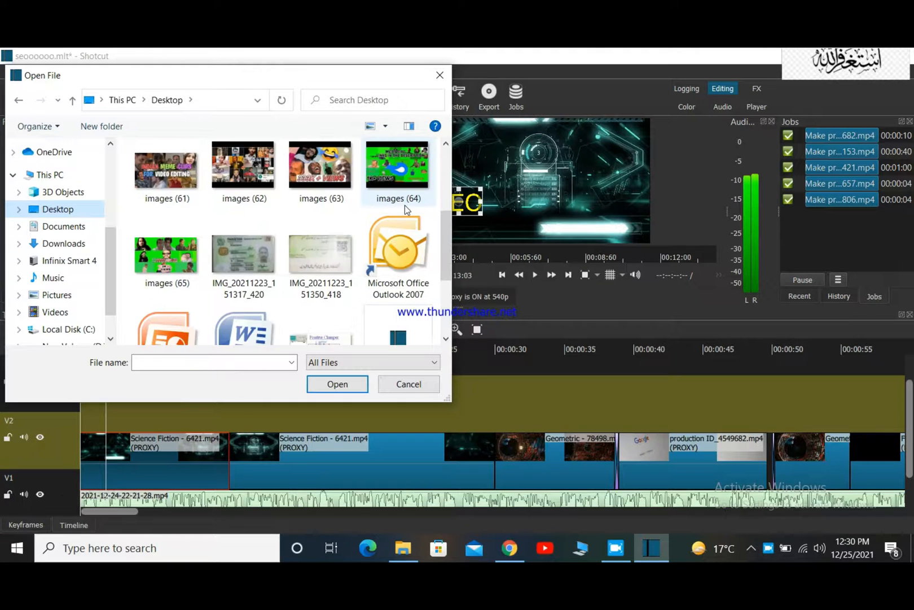
scroll(406, 206, "up", 2)
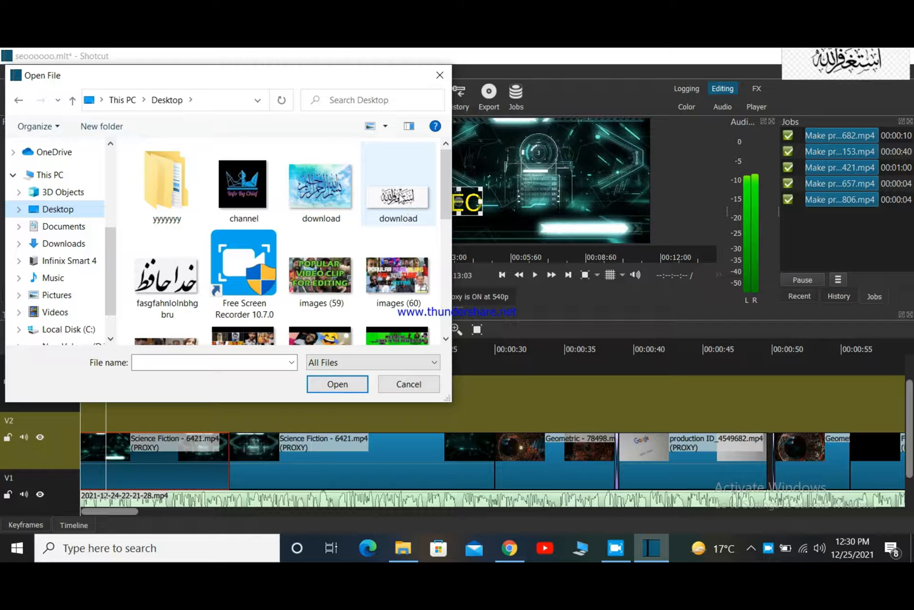
left_click(406, 205)
left_click(337, 384)
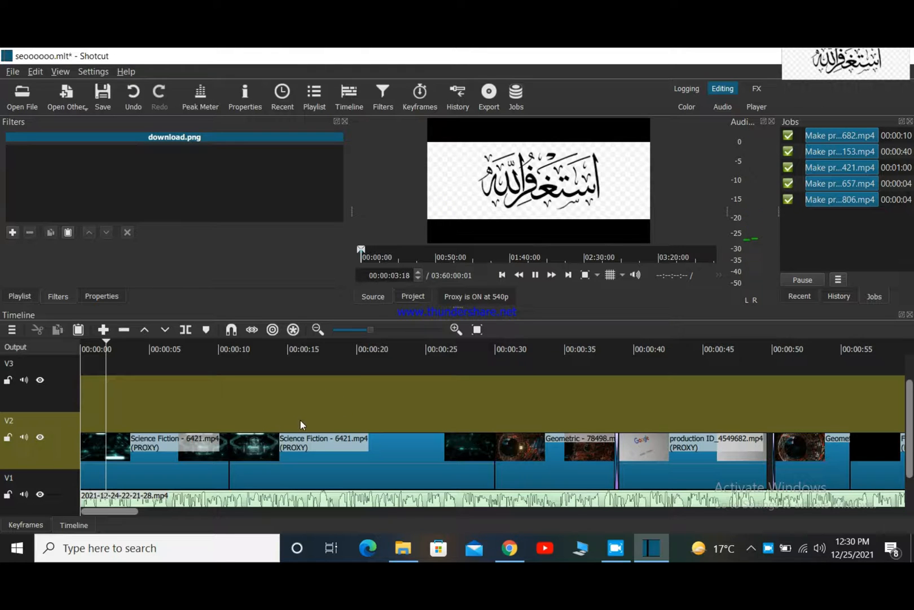
Place download.png on the empty track above the first Science Fiction clip, play it back, and try resizing it directly in the preview.
left_click_drag(539, 180, 122, 388)
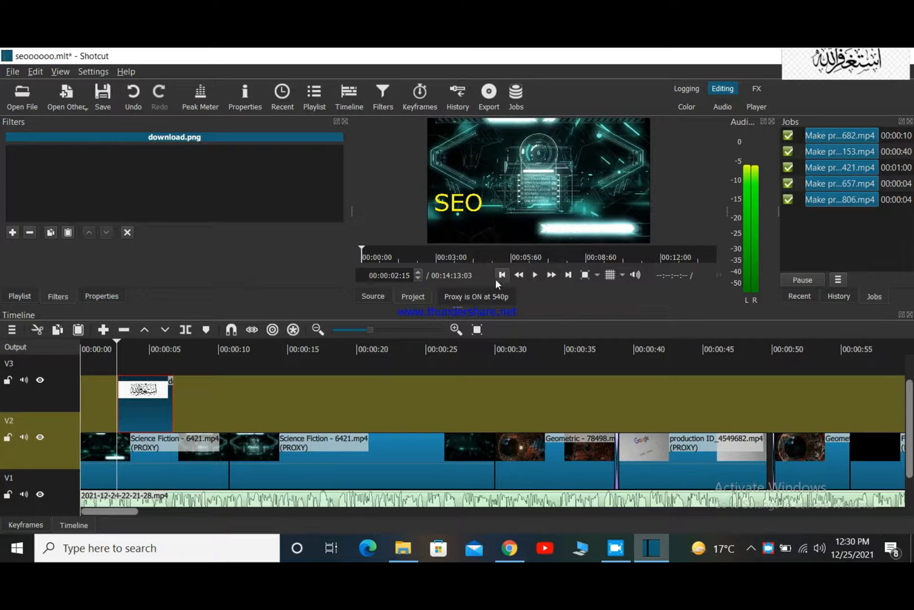
left_click(534, 274)
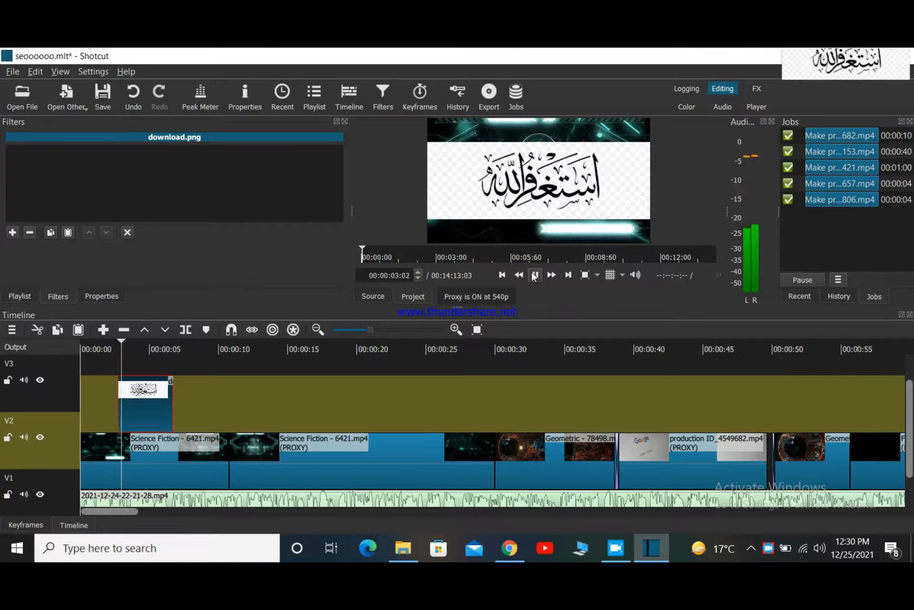
left_click(535, 275)
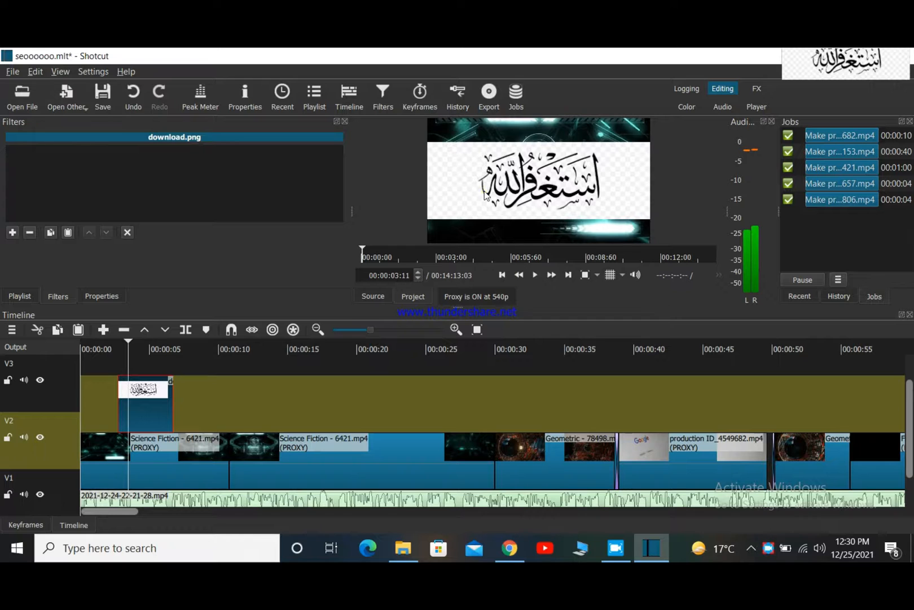
left_click_drag(426, 217, 439, 222)
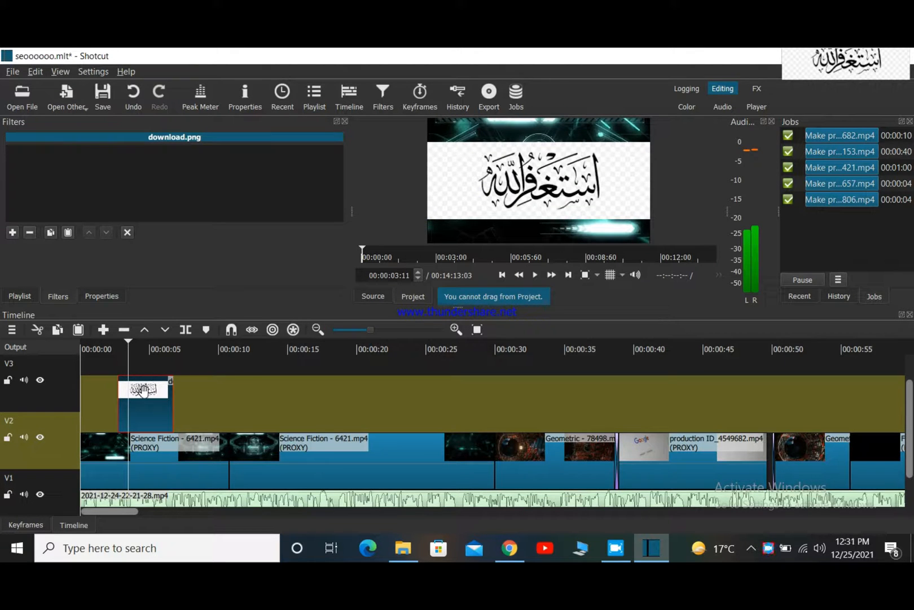
Add a Size, Position & Rotate filter to download.png and shrink the image into the frame's upper-right corner at position 1,170, -20.
left_click(14, 233)
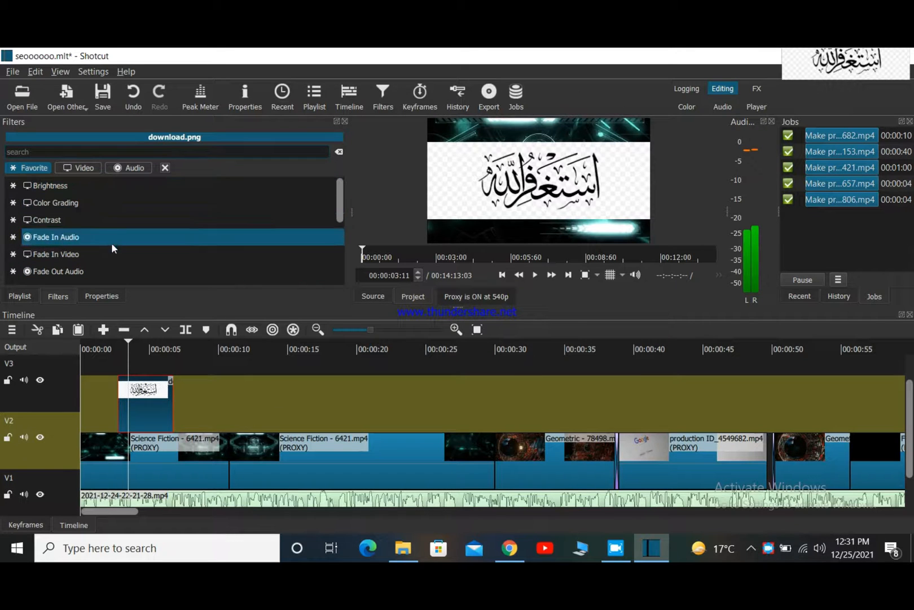
scroll(127, 213, "down", 1)
scroll(128, 212, "down", 2)
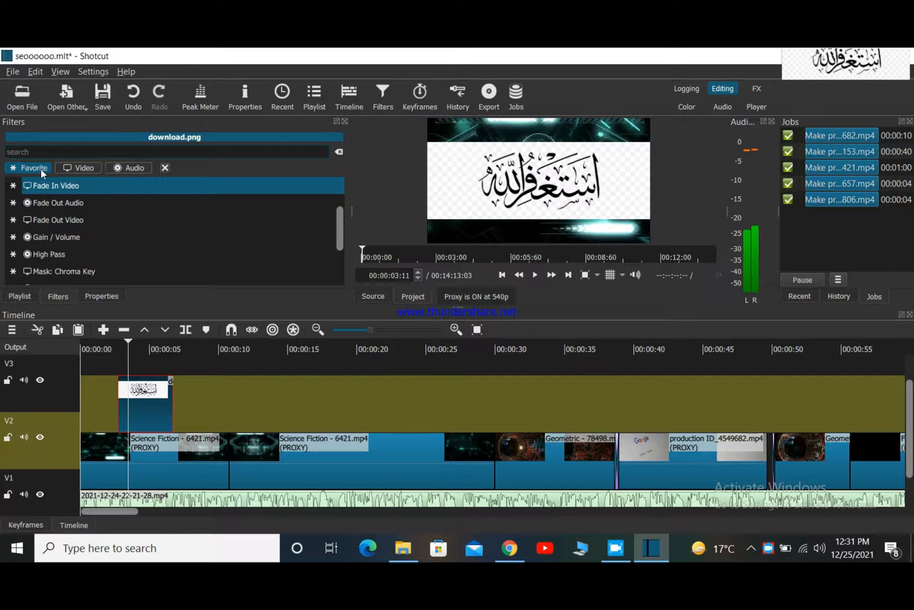
left_click(76, 167)
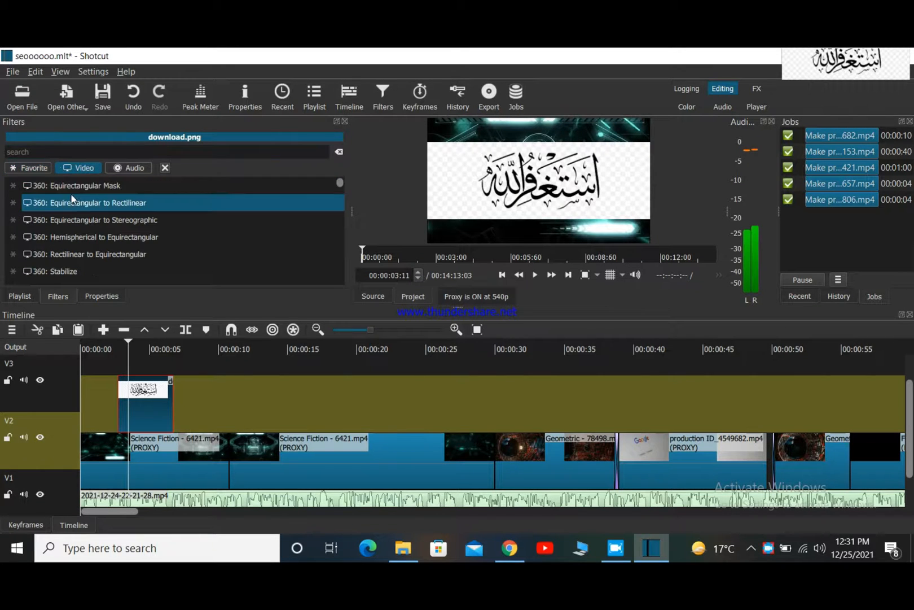
scroll(73, 199, "down", 3)
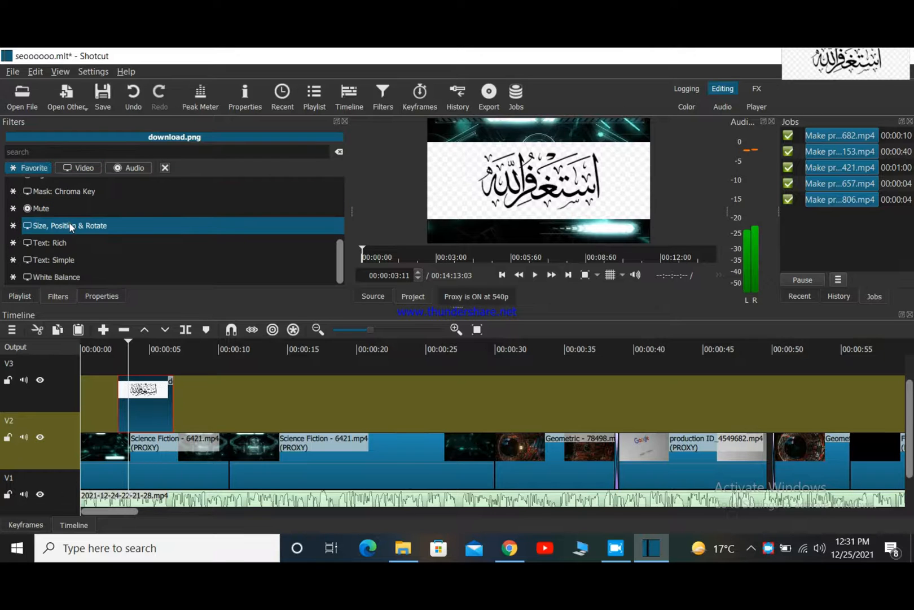
left_click(70, 226)
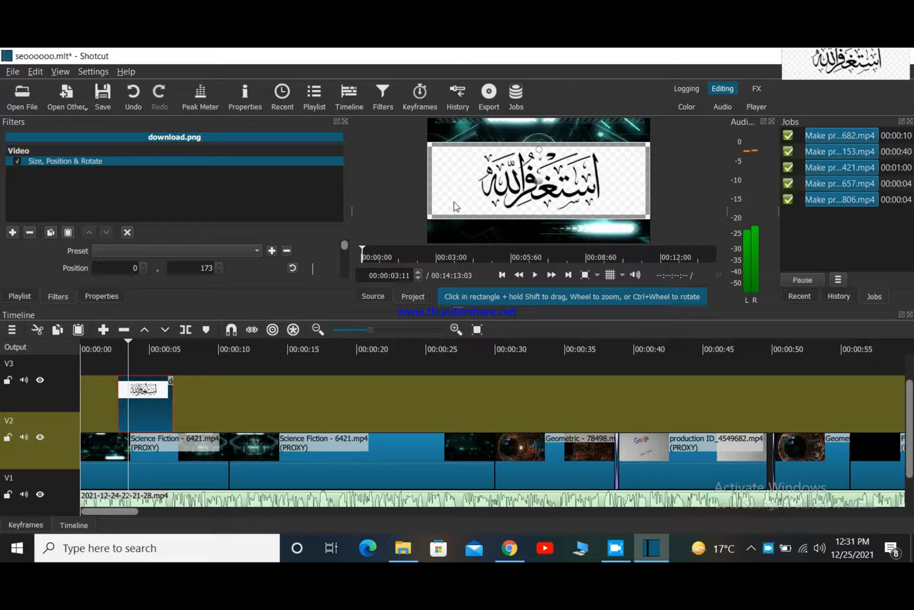
left_click_drag(430, 218, 525, 167)
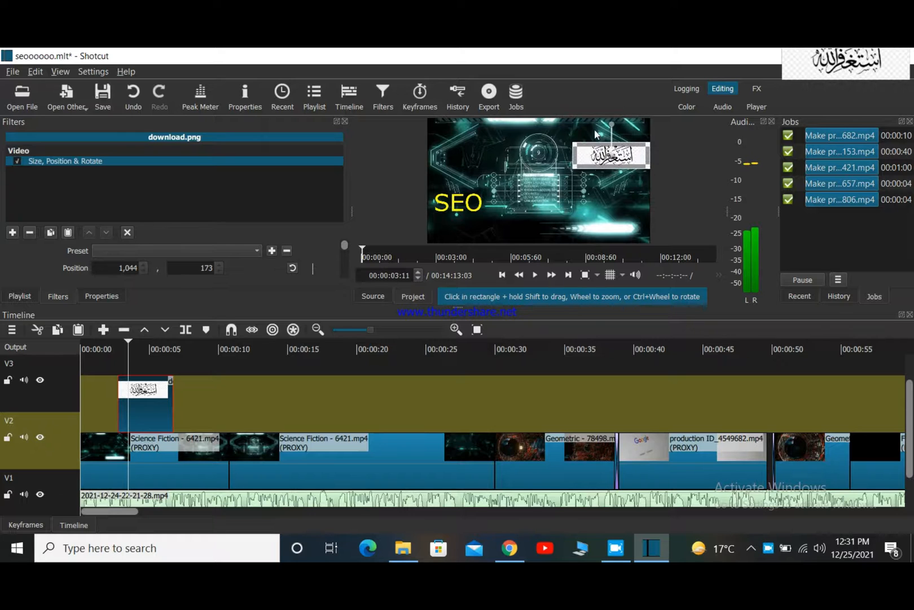
left_click_drag(612, 151, 594, 129)
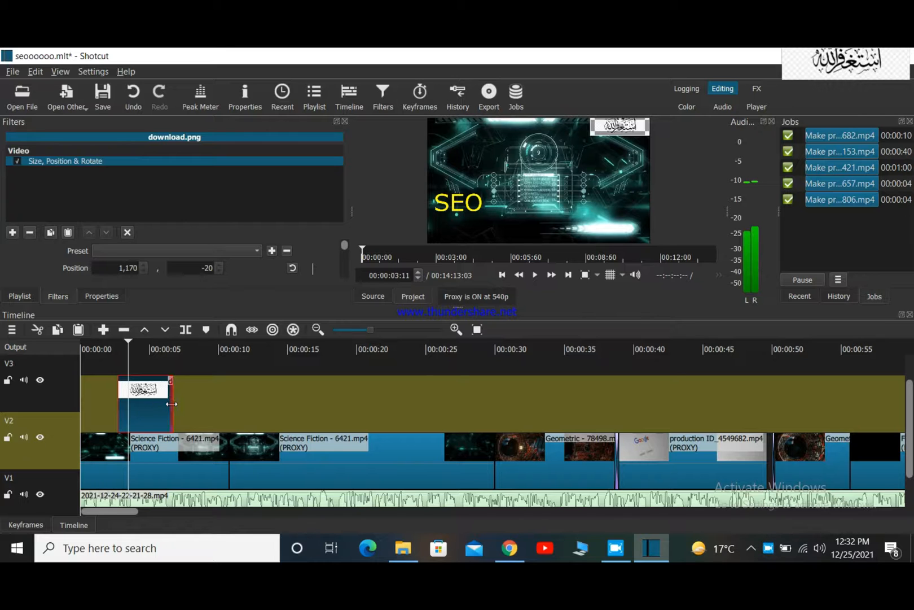
Extend the download.png clip on V3 along the timeline to the end of the project.
left_click_drag(183, 405, 911, 403)
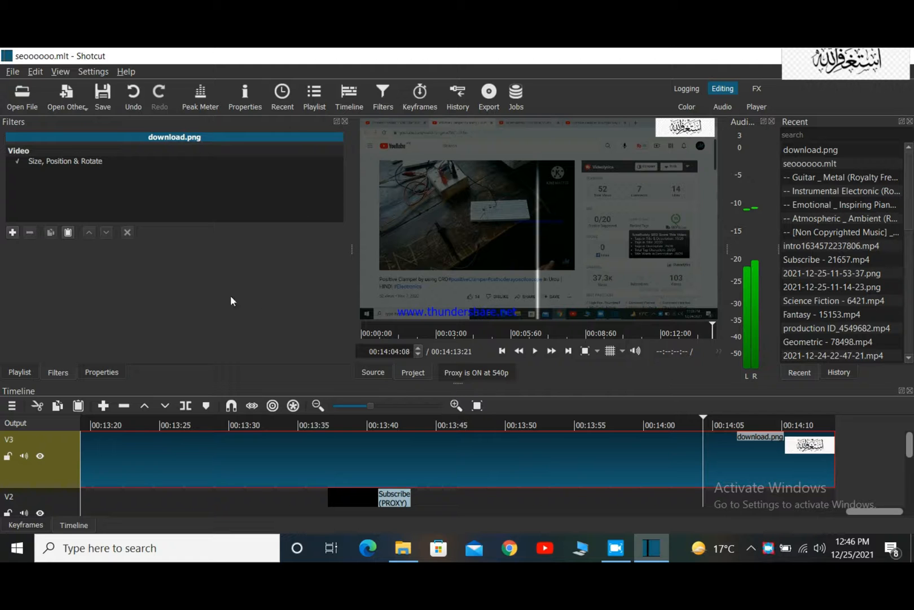
left_click(11, 233)
scroll(310, 468, "right", 1)
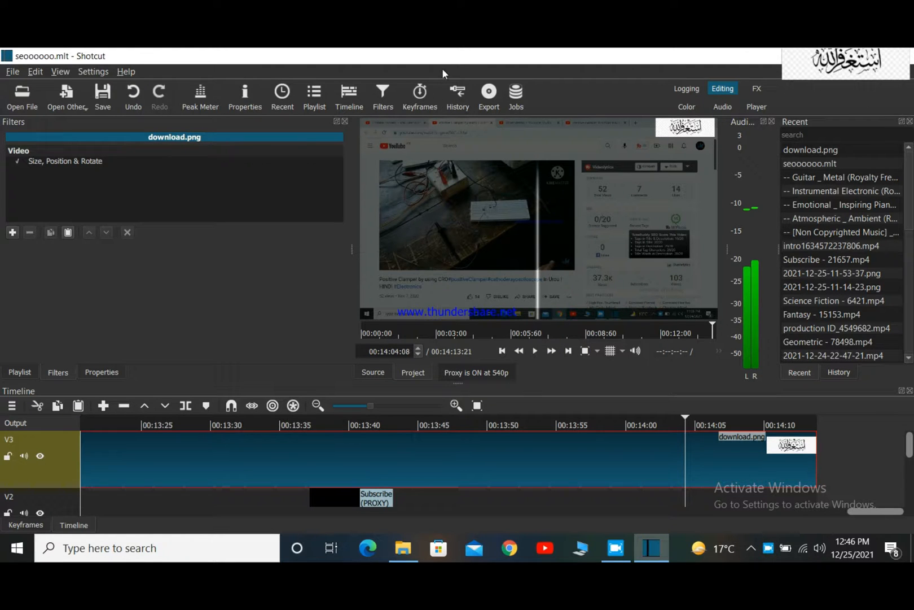
Set the resolution in the advanced export settings to 1920 x 1080.
left_click(488, 93)
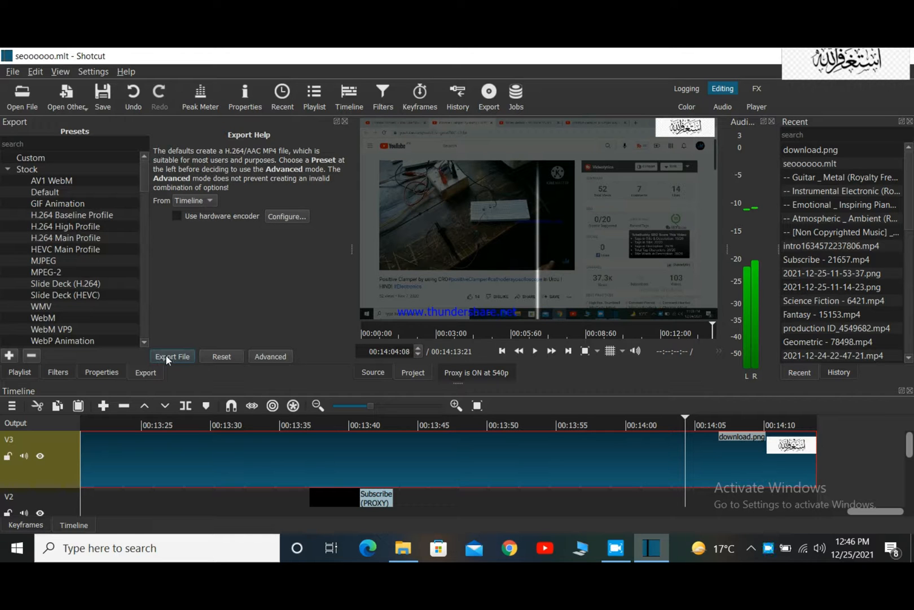
left_click(271, 357)
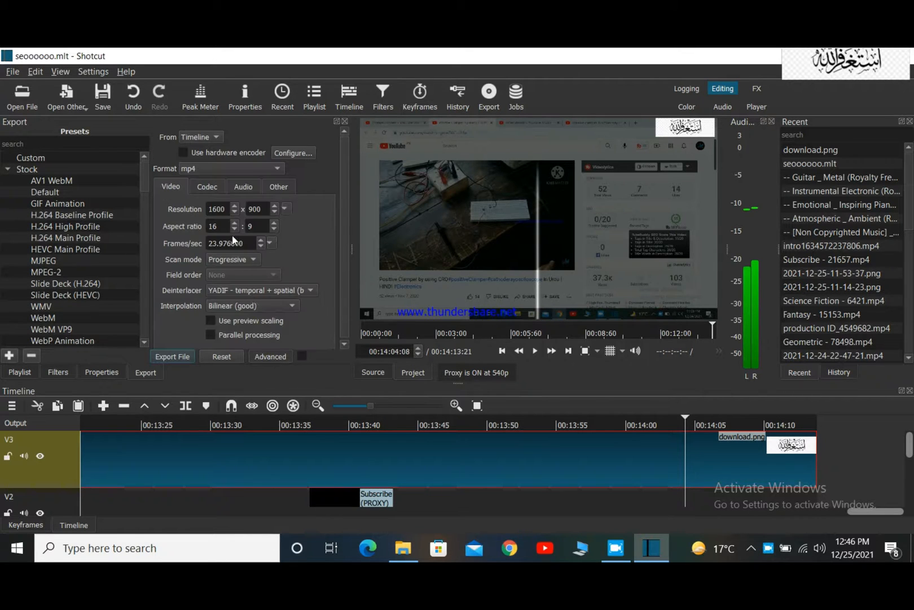
double_click(235, 207)
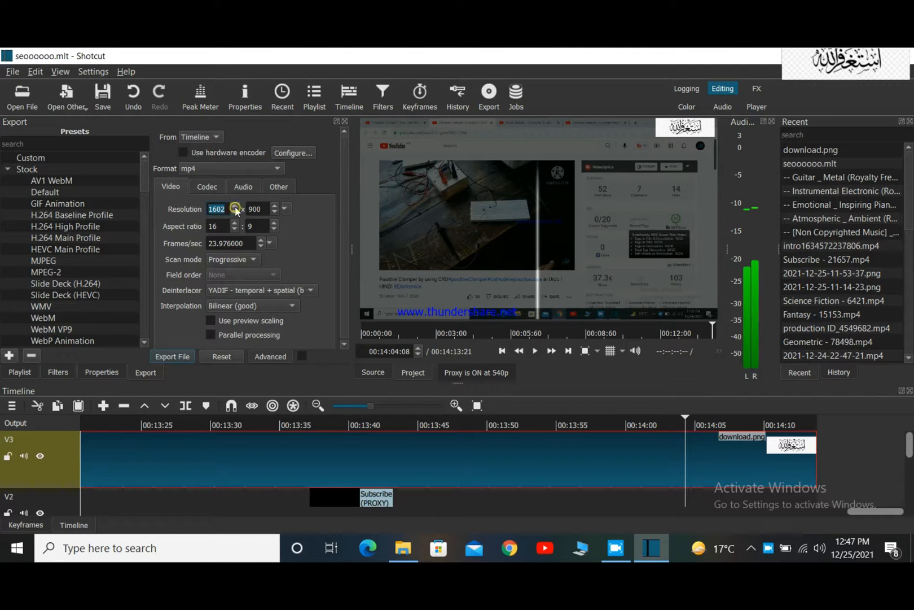
left_click(224, 209)
key("BackSpace")
key("BackSpace")
key("BackSpace")
type("1920")
left_click(251, 209)
key("BackSpace")
key("BackSpace")
type("10")
scroll(264, 285, "down", 1)
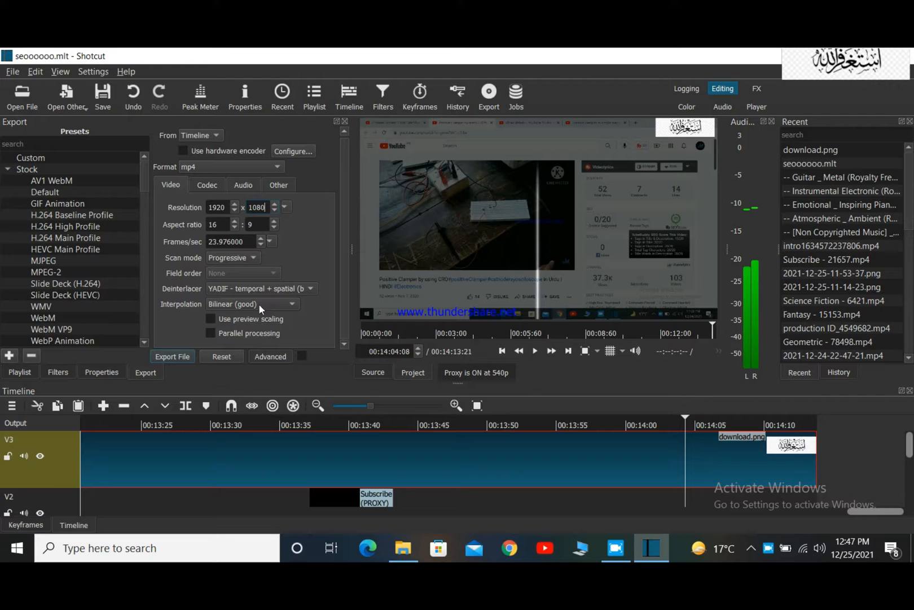
Export the timeline as an mp4 file named 122r3rt3rgtg2tt4g on New Volume (D:).
left_click(173, 356)
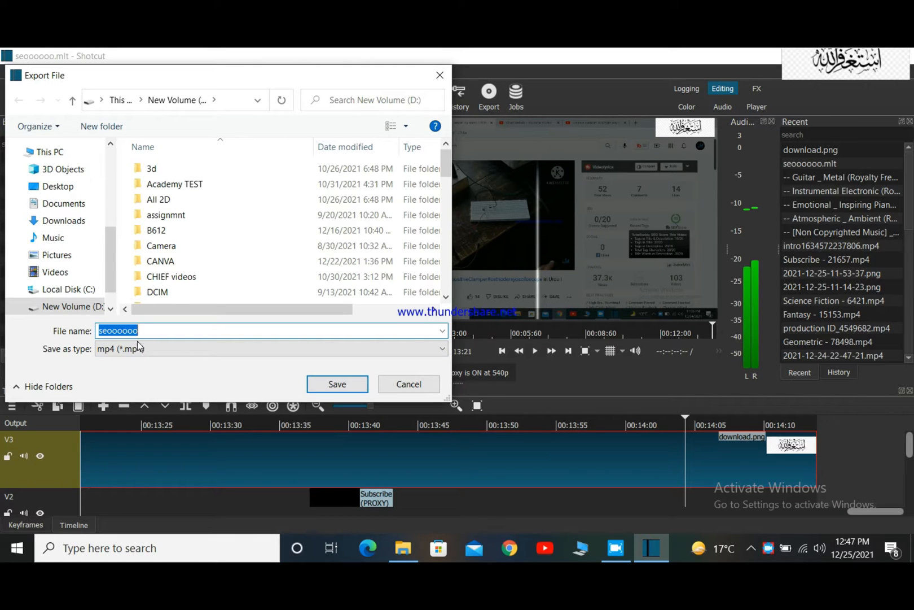
type("122")
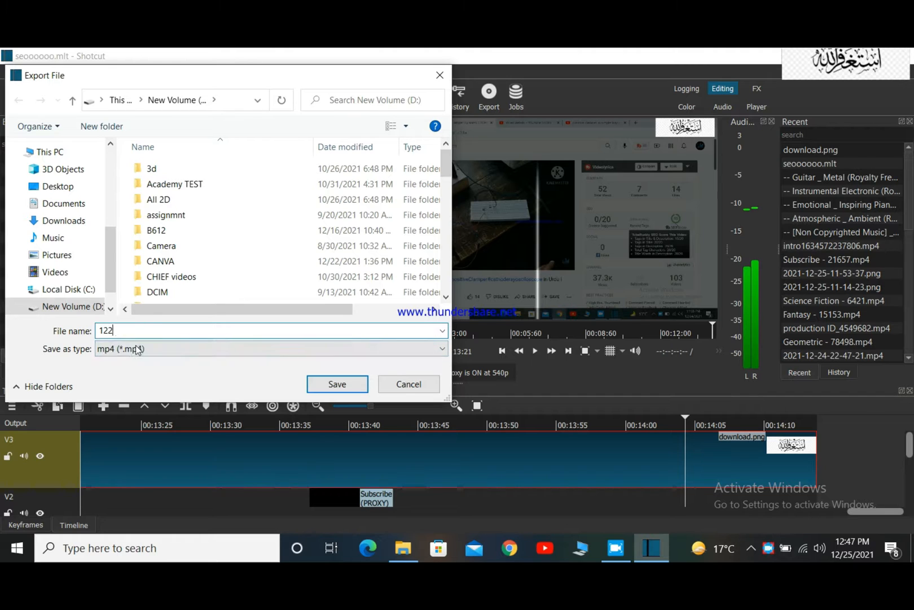
type("r3rt3rgtg2tt4g")
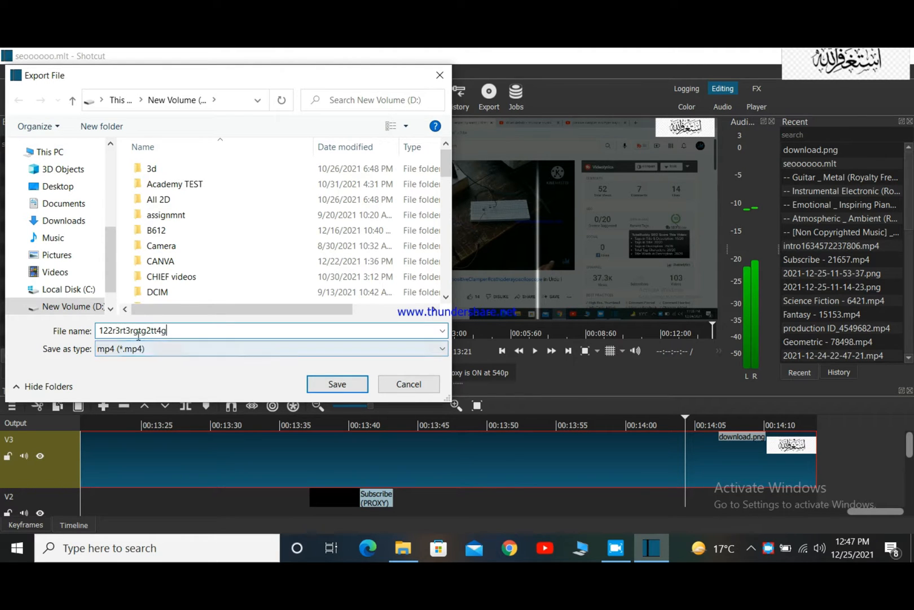
left_click(337, 384)
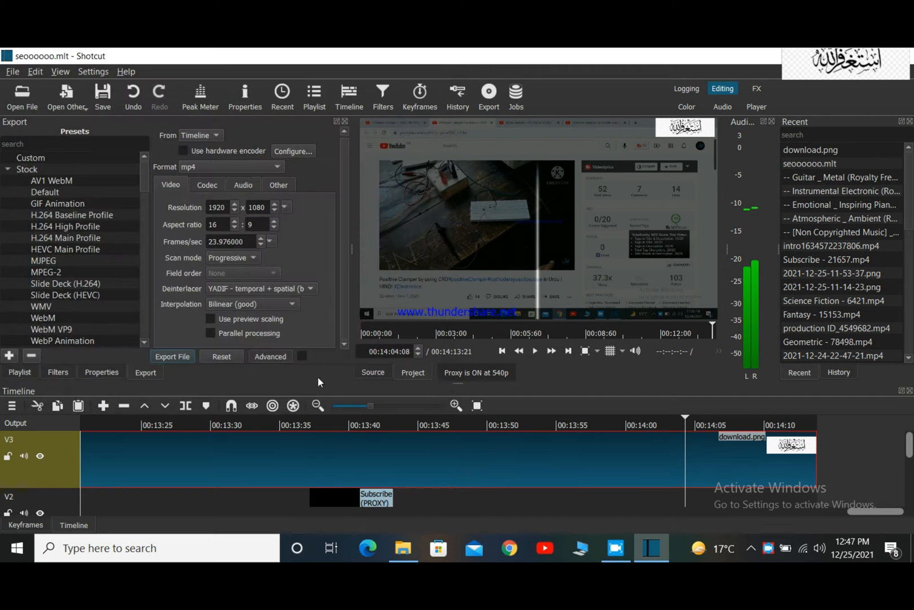